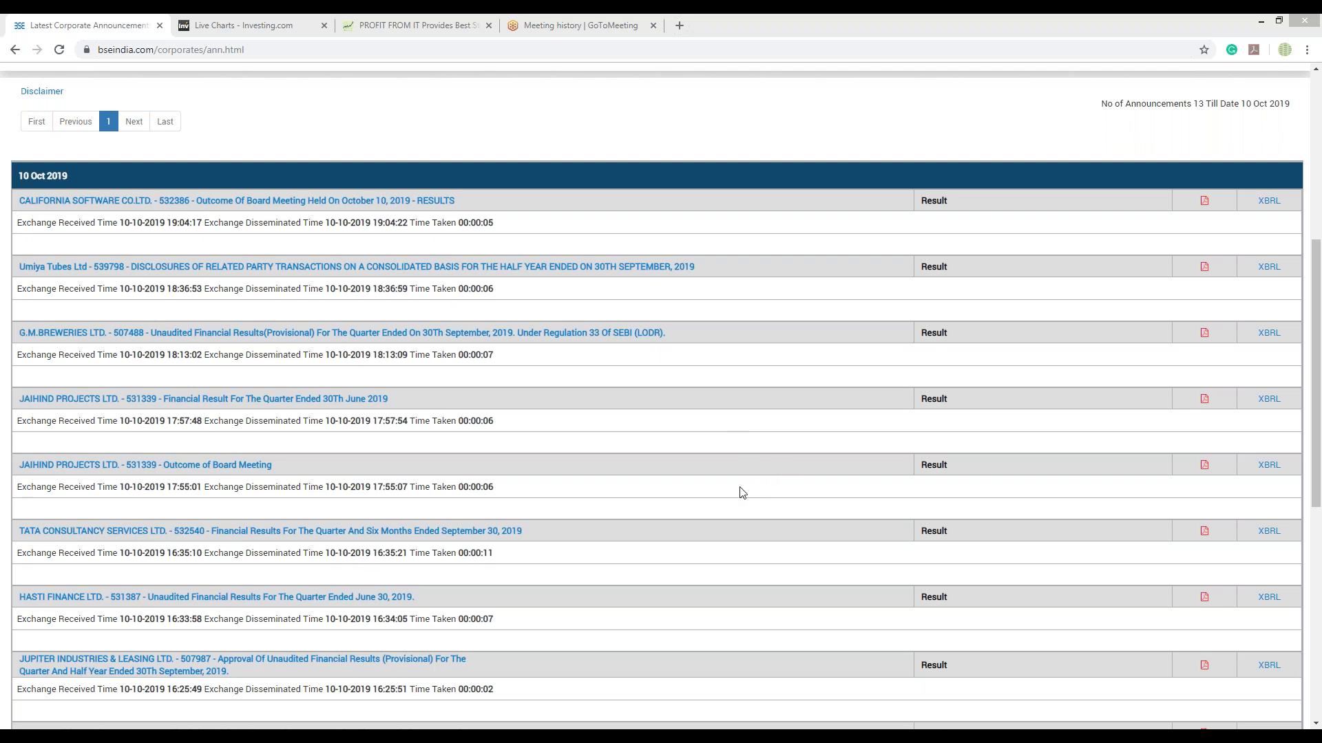
# Look through the 10 Oct 2019 result announcements, including the INDUSIND BANK LTD. entries.
pyautogui.scroll(-2, 765, 493)
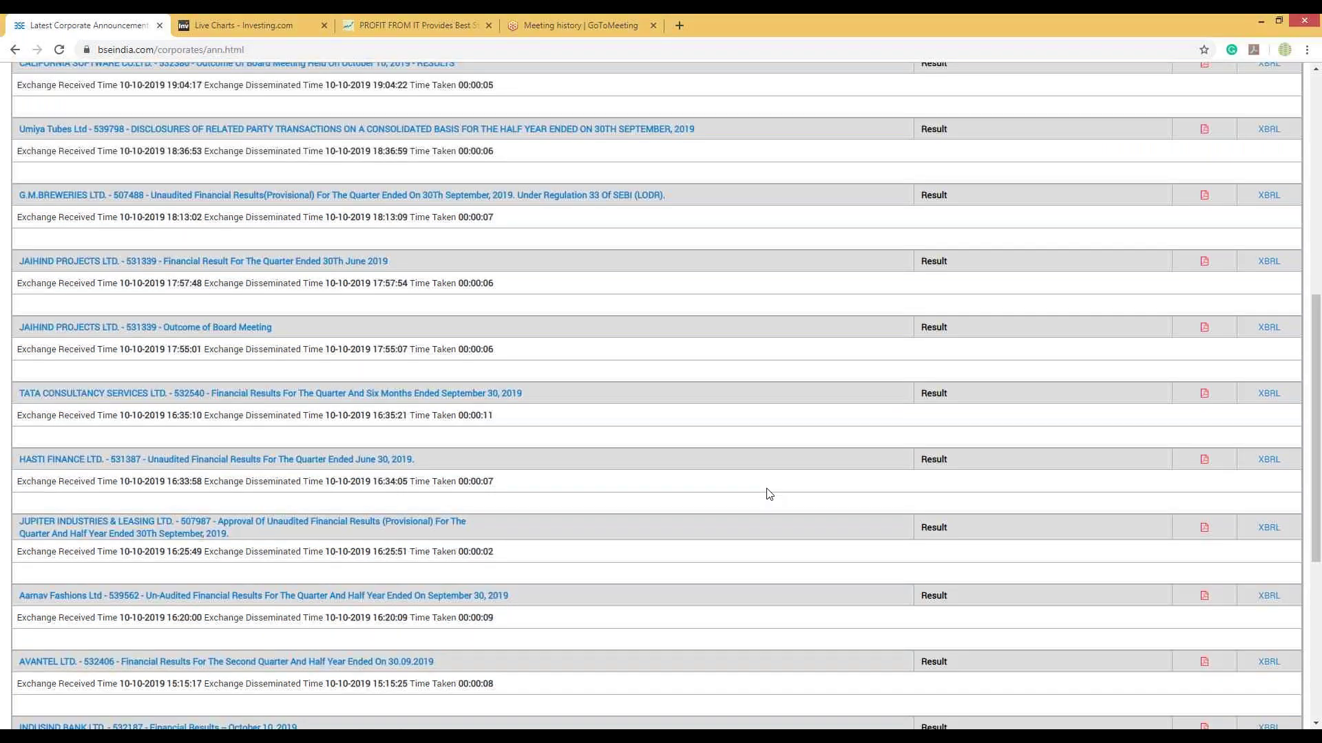
pyautogui.scroll(-1, 769, 493)
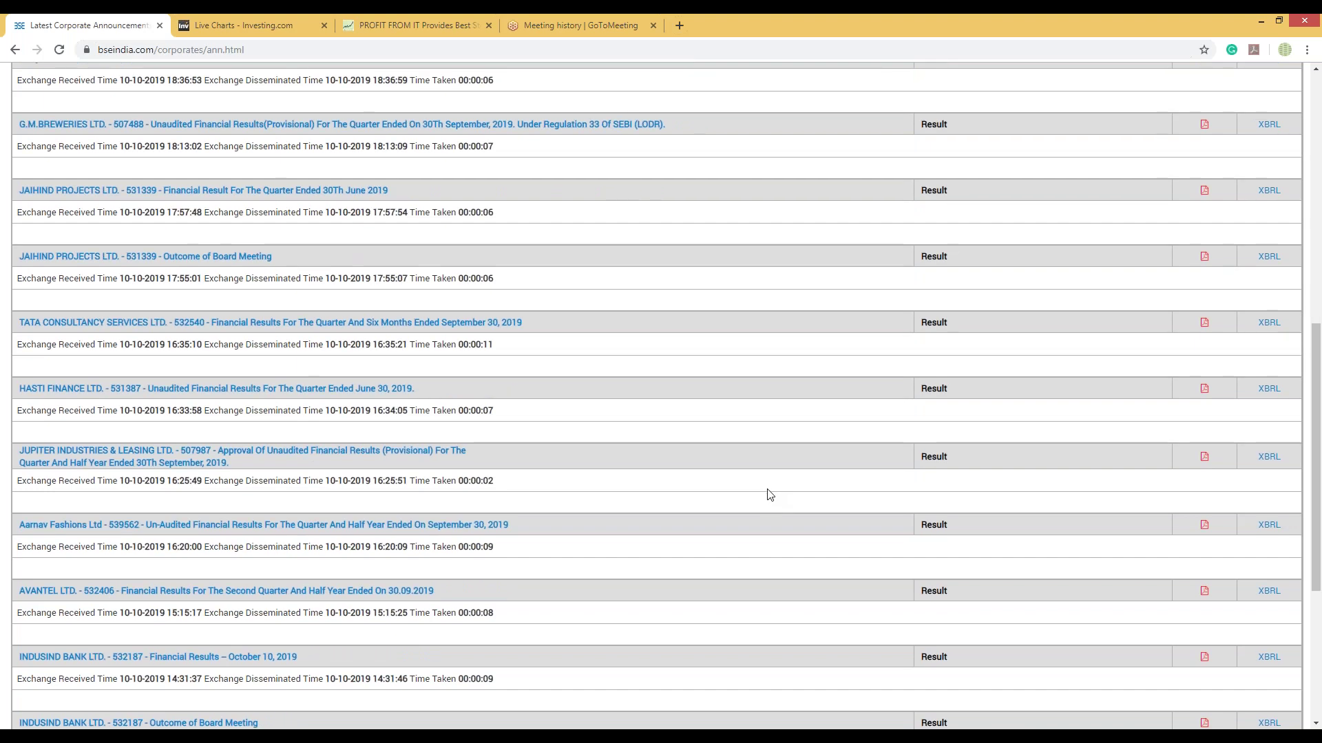
pyautogui.scroll(-2, 766, 495)
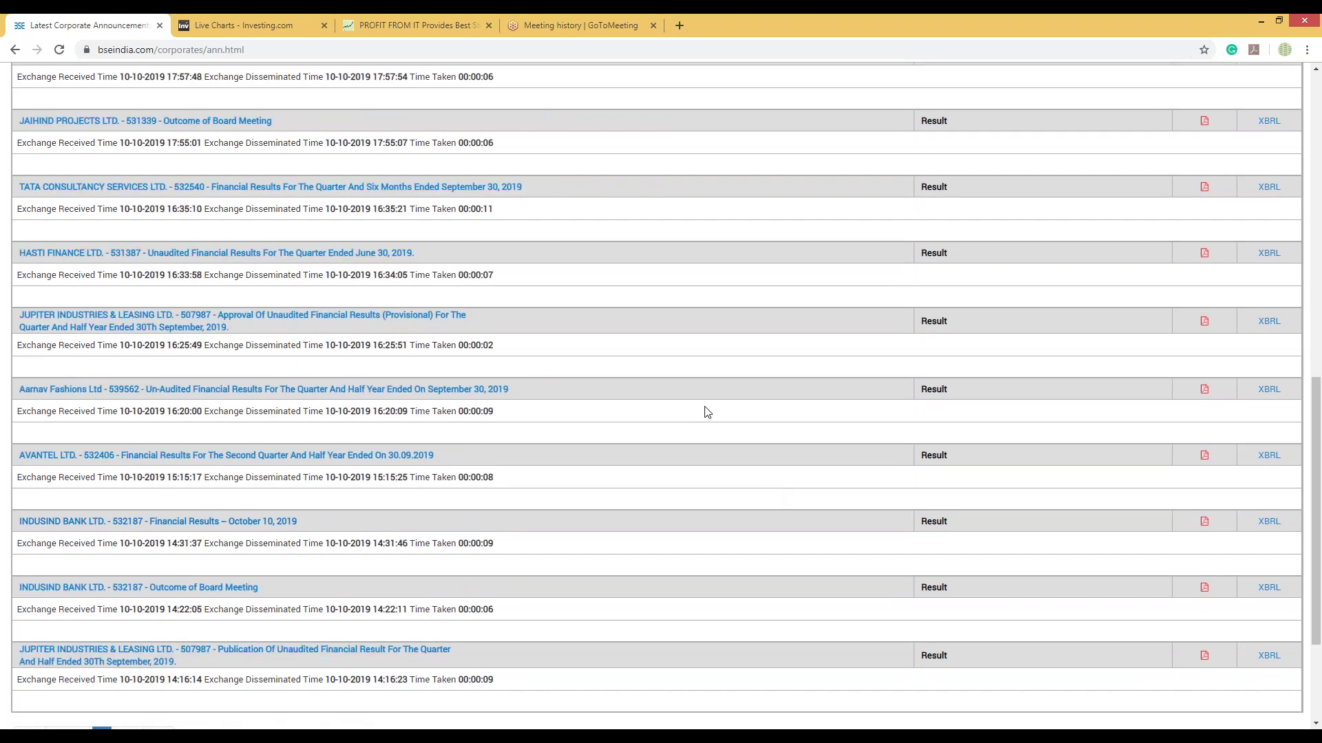
pyautogui.scroll(3, 655, 489)
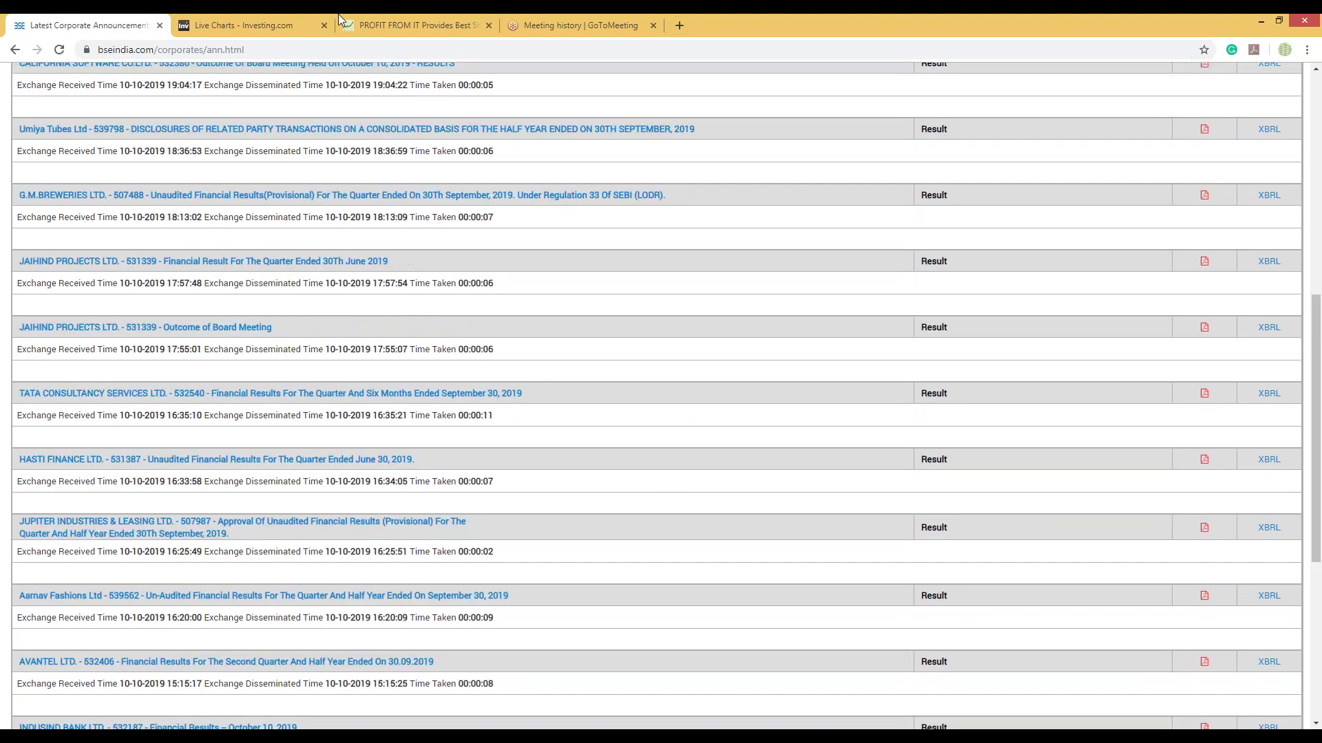
# Search the Profit From It industry page for "indusind" to locate the Indusind Bank commentary.
pyautogui.click(382, 27)
pyautogui.hotkey('ctrl', 'f')
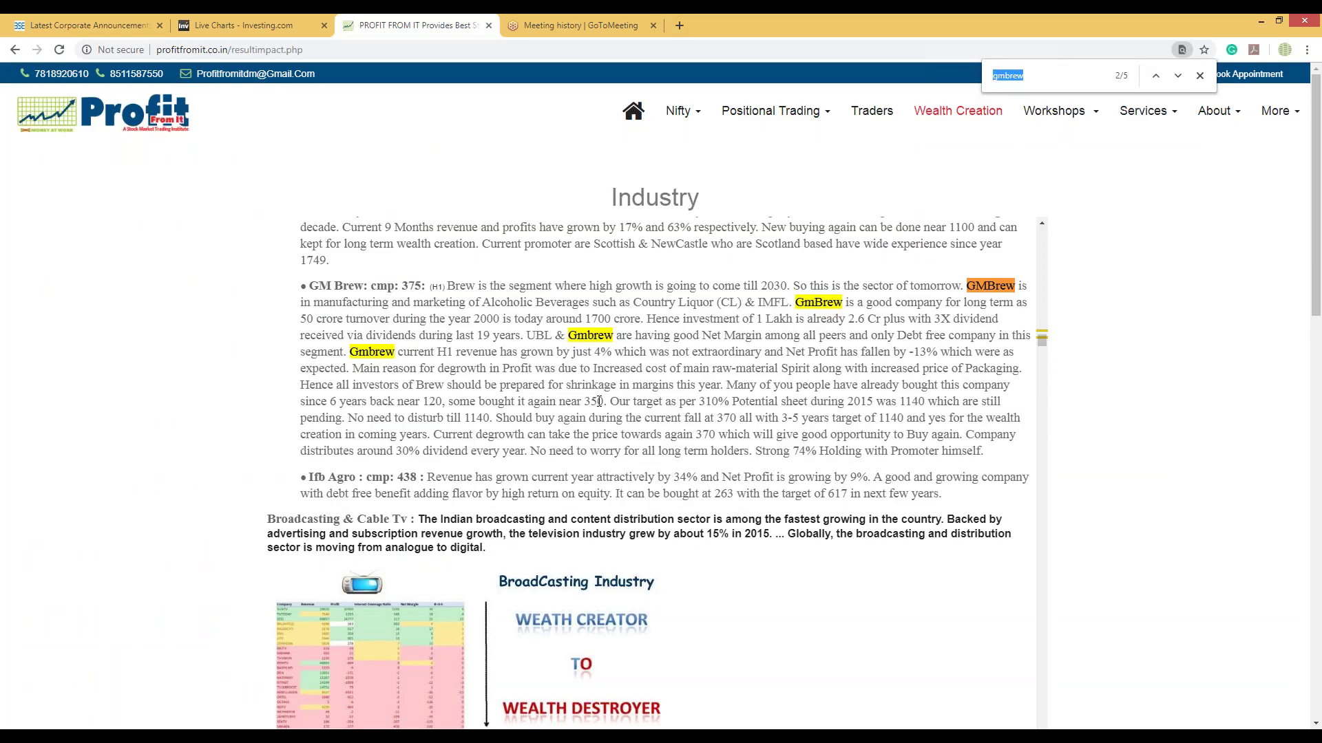
pyautogui.write('indus')
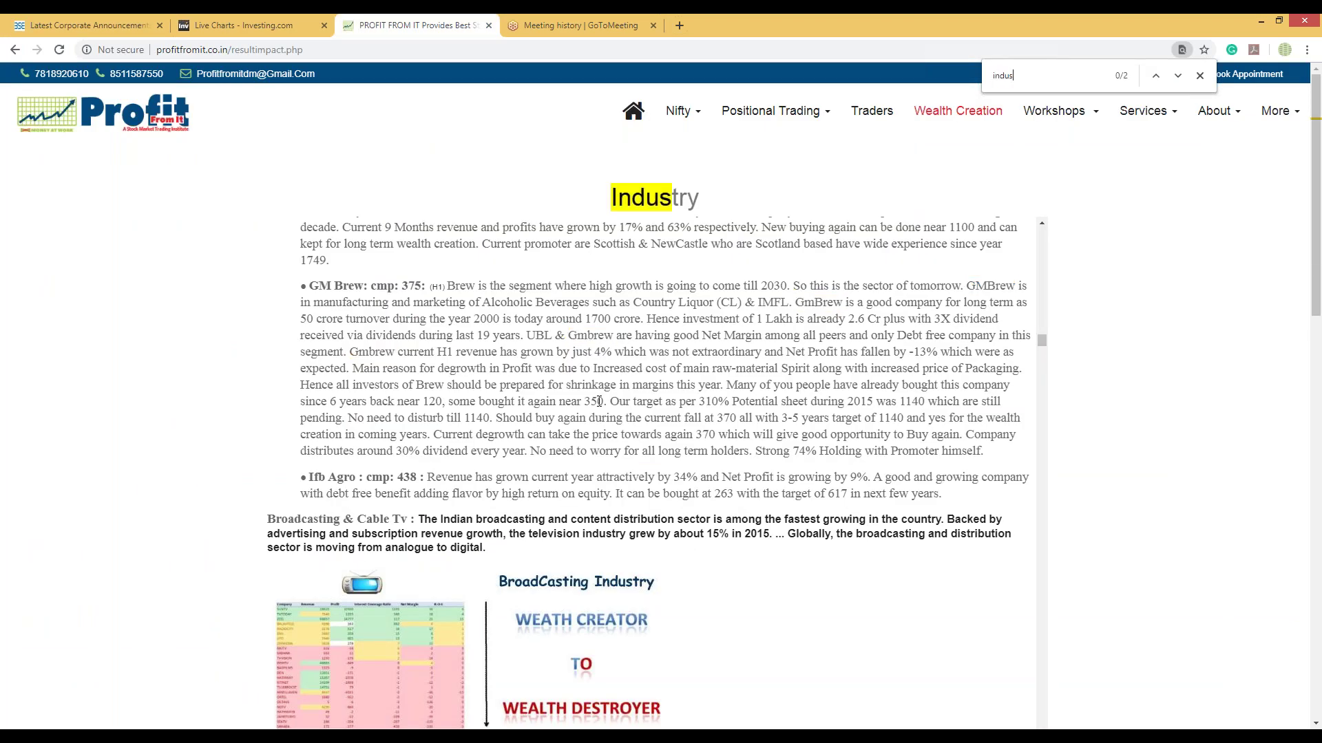
pyautogui.write('ind')
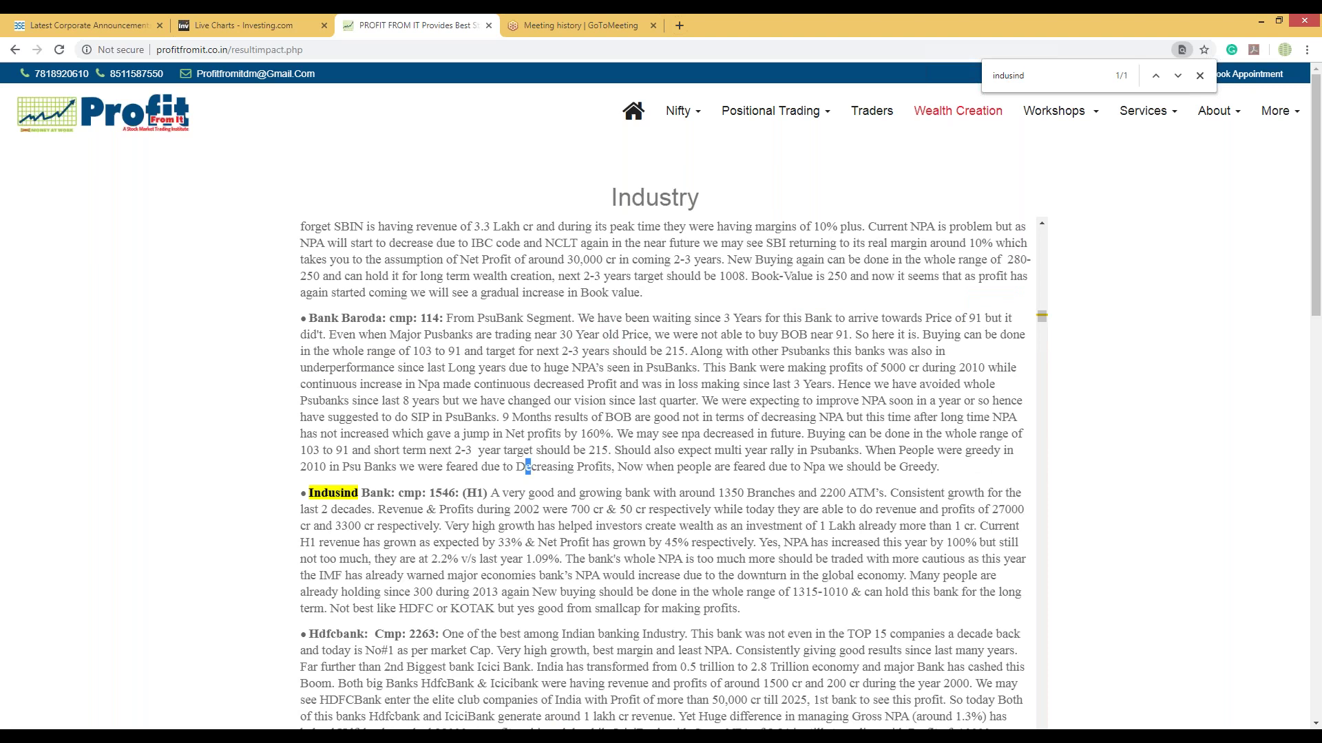
pyautogui.moveTo(533, 465); pyautogui.dragTo(530, 451)
# Review the Banks industry overview and its GNPA, net margin and R-O-E table, and return to the Indusind Bank entry.
pyautogui.scroll(7, 665, 474)
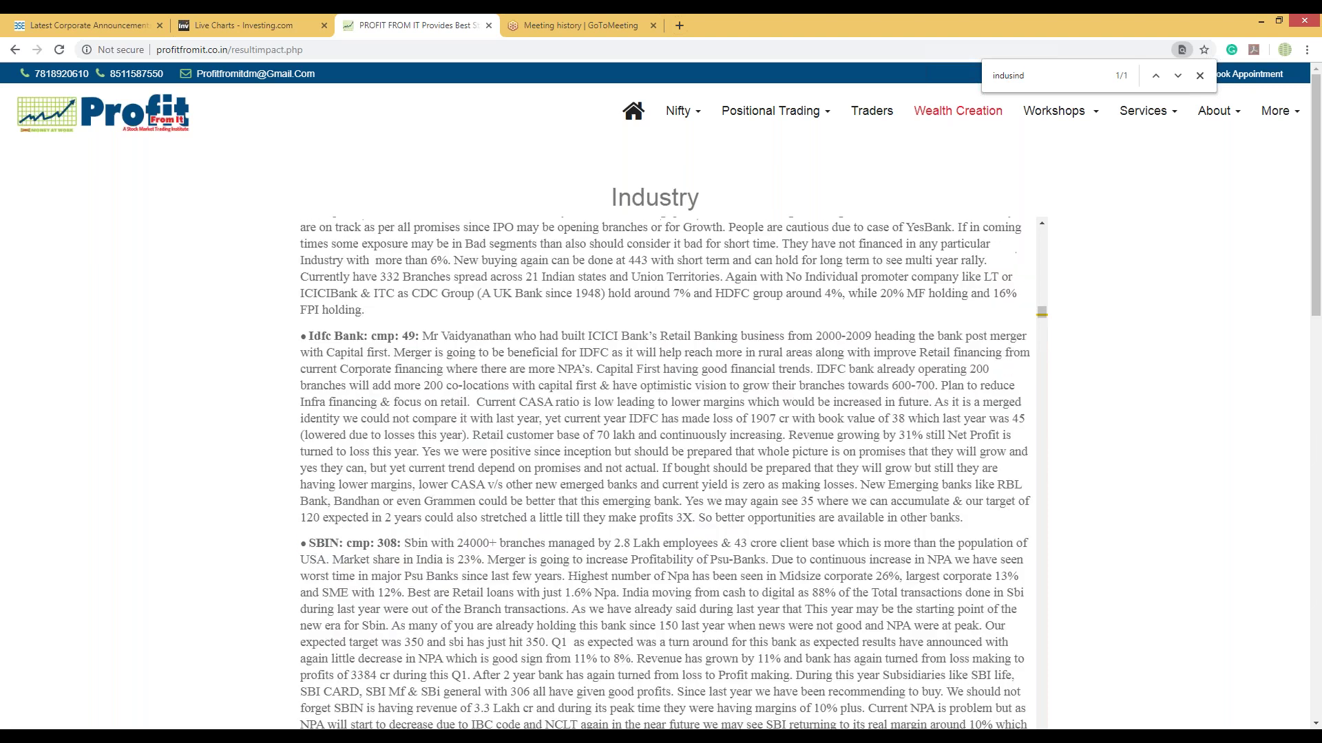
pyautogui.scroll(8, 665, 474)
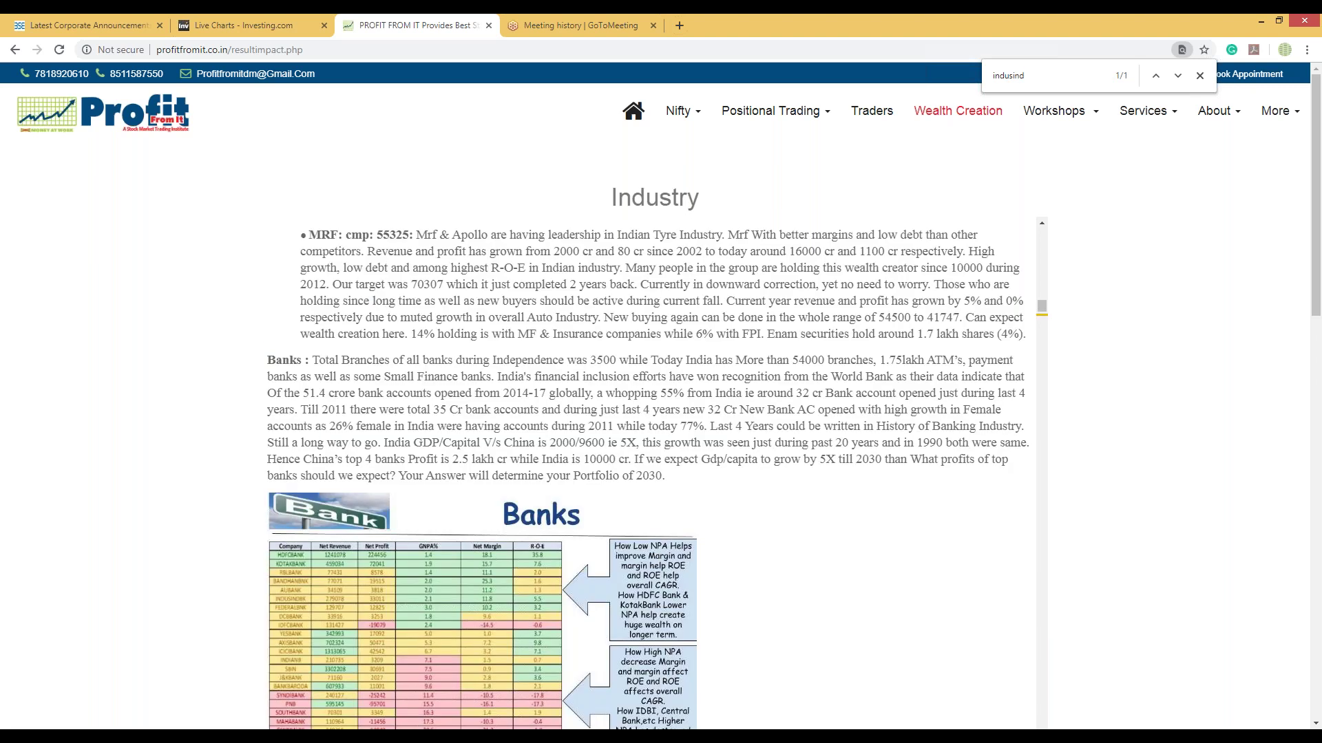
pyautogui.scroll(-2, 670, 473)
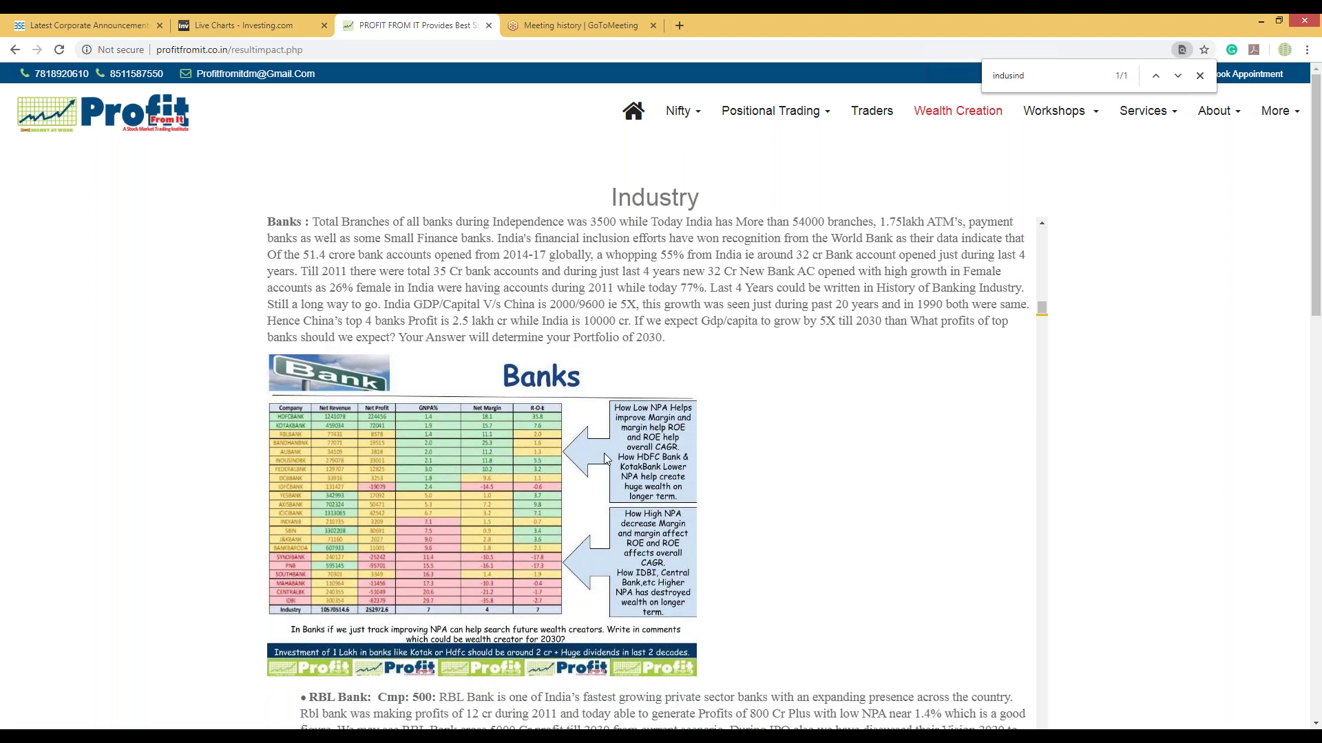
pyautogui.scroll(-5, 605, 457)
pyautogui.scroll(5, 538, 521)
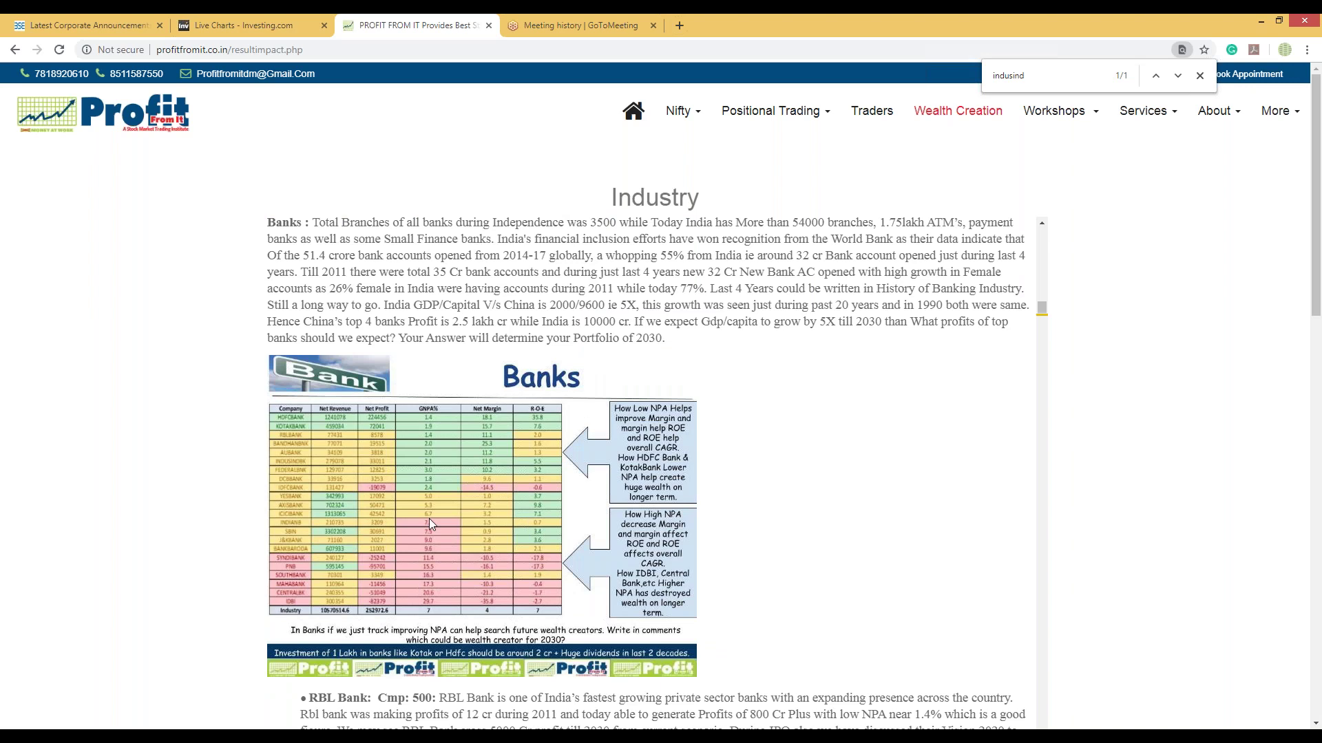
pyautogui.scroll(-1, 428, 518)
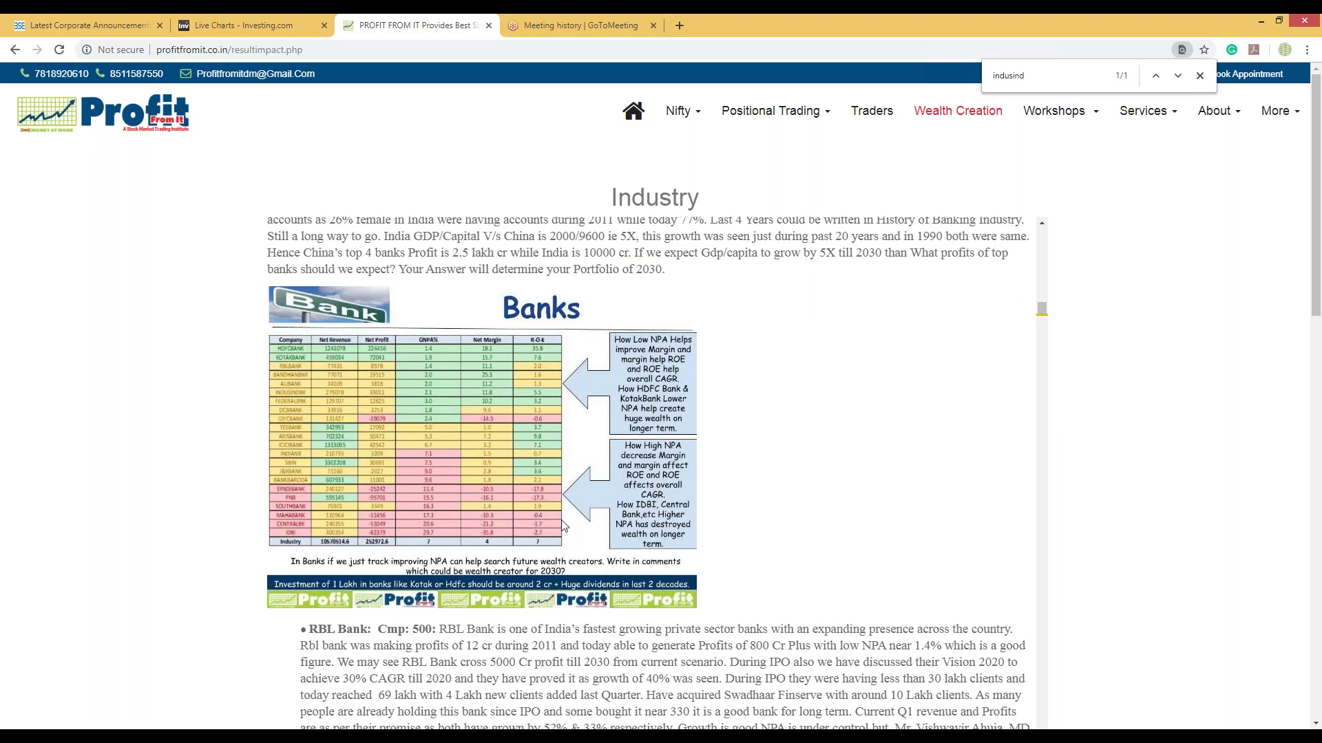
pyautogui.scroll(-1, 563, 527)
pyautogui.scroll(-10, 555, 534)
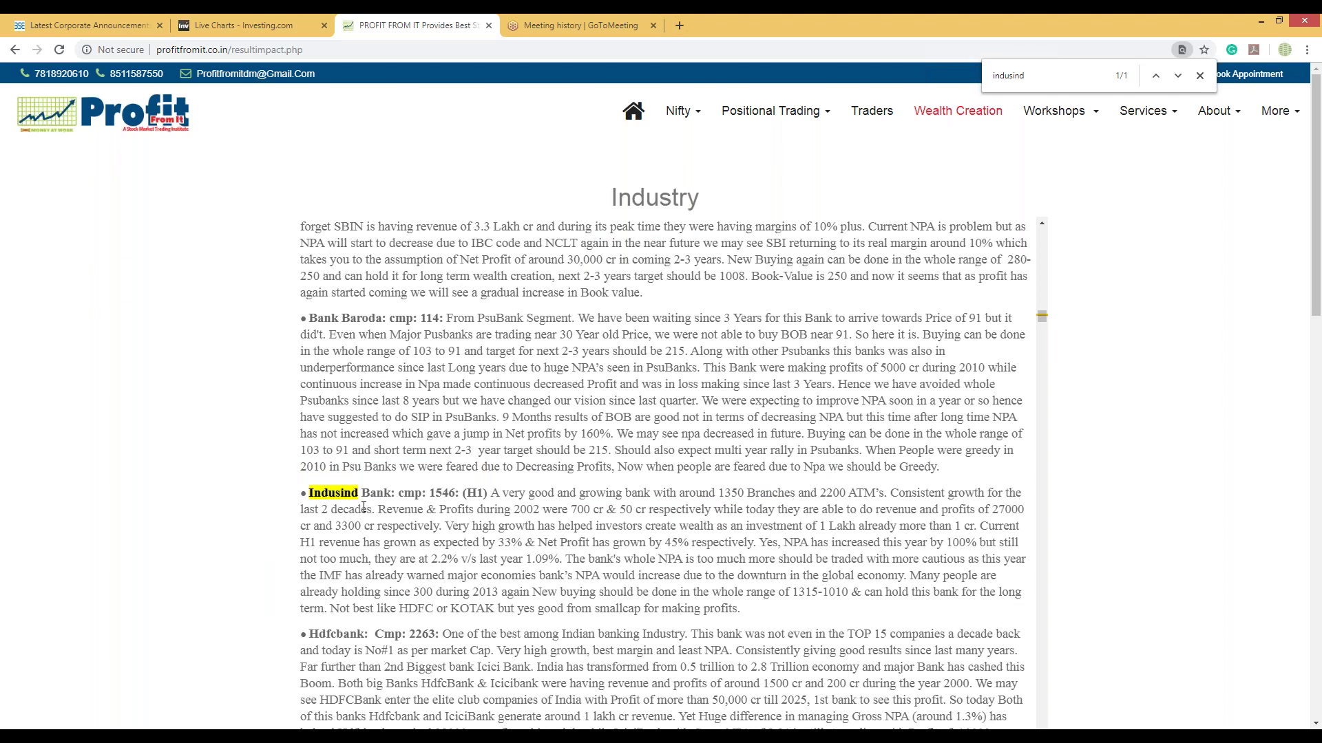
# Switch to the Stocks sector wise folder and open the Banks workbook in Excel.
pyautogui.hotkey('alt', 'Tab')
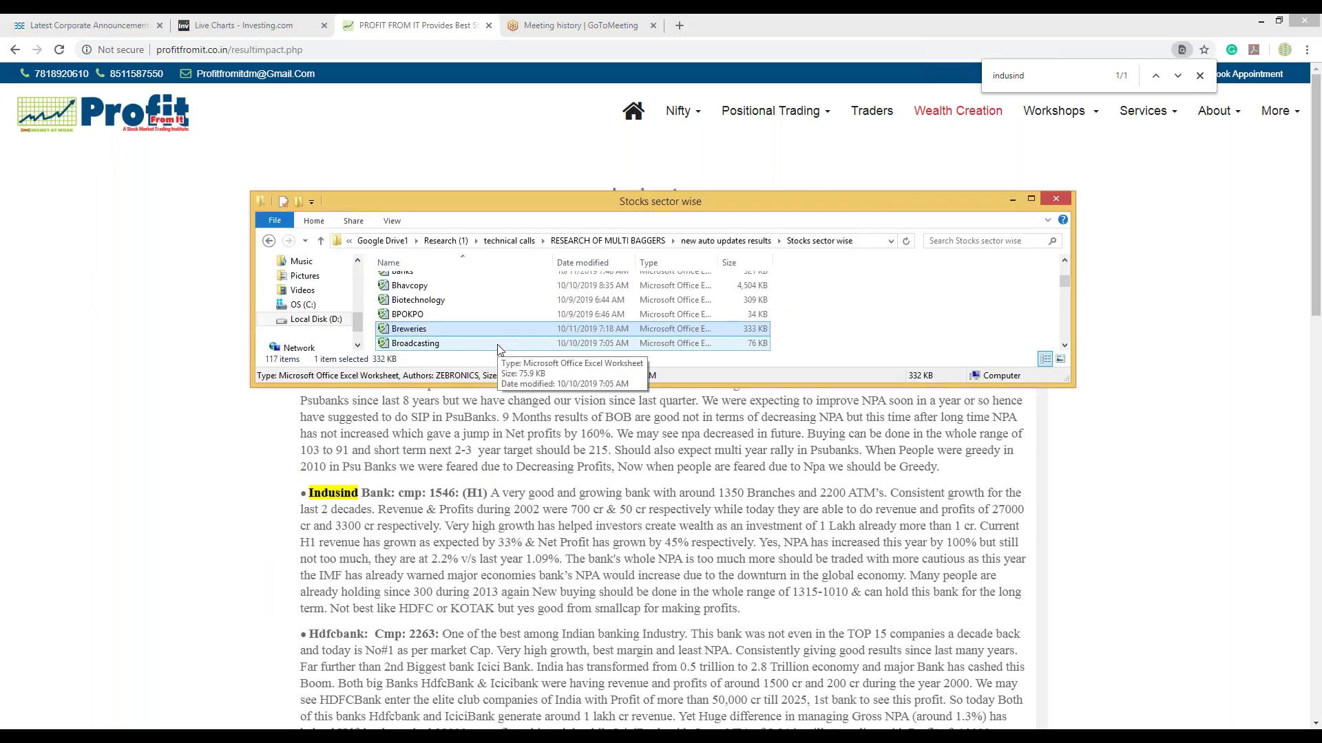
pyautogui.press('Up')
pyautogui.press('Up')
pyautogui.press('Up')
pyautogui.press('Up')
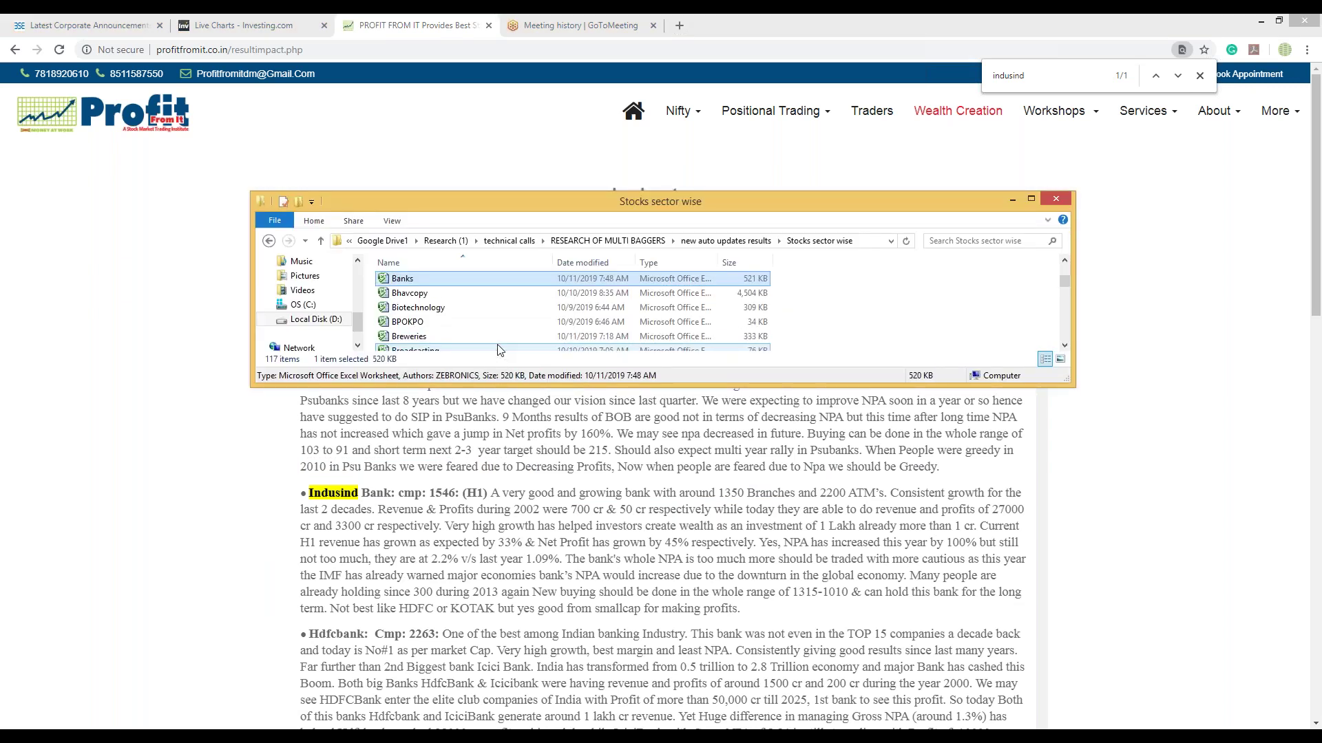
pyautogui.press('Return')
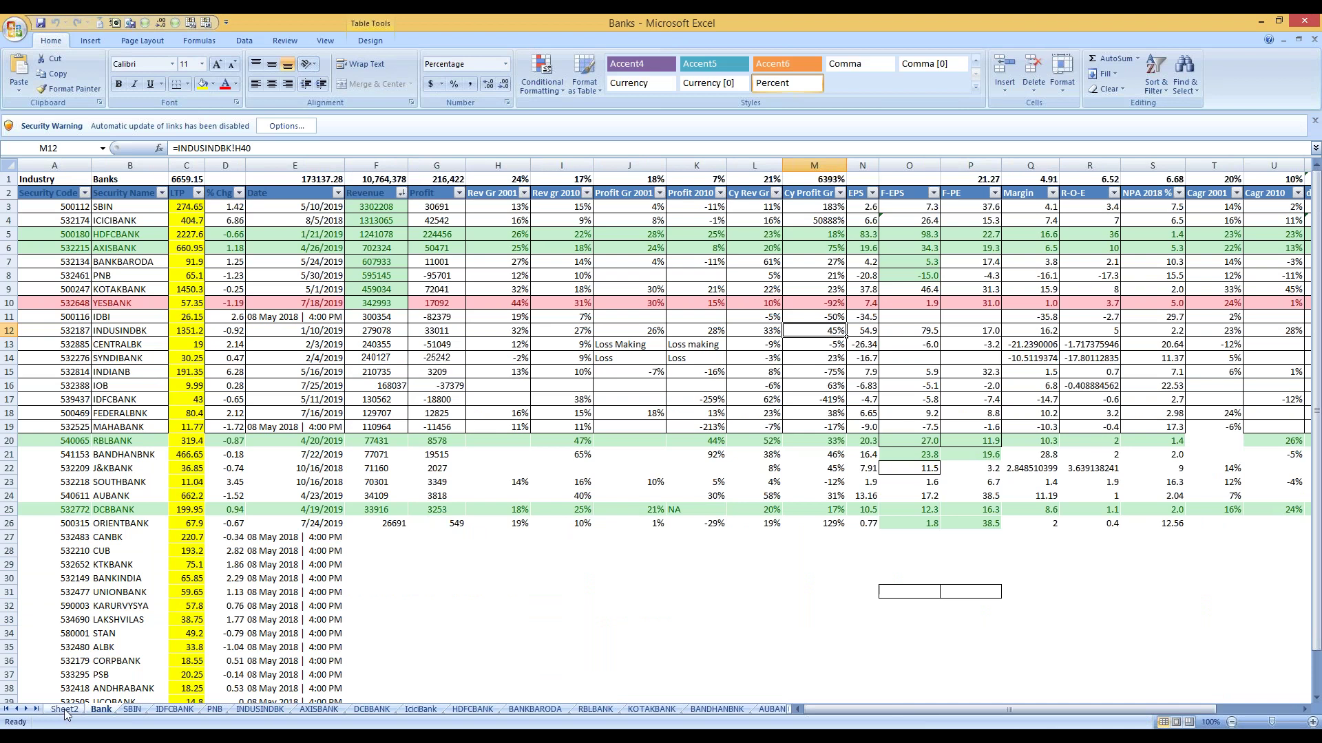
# Check the Revenue figures of all banks in F3:F26 and of SBIN, ICICIBANK and HDFCBANK in F3:F5.
pyautogui.moveTo(376, 207); pyautogui.dragTo(421, 535)
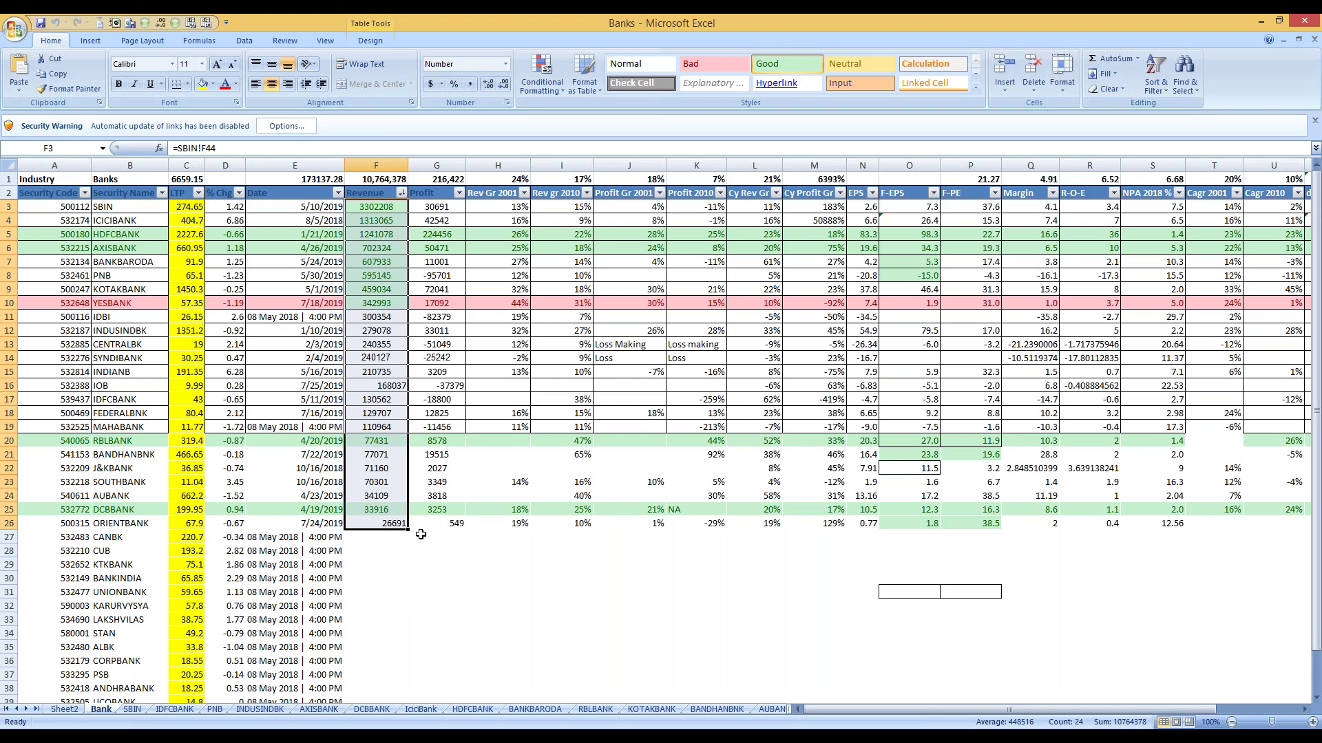
pyautogui.click(548, 359)
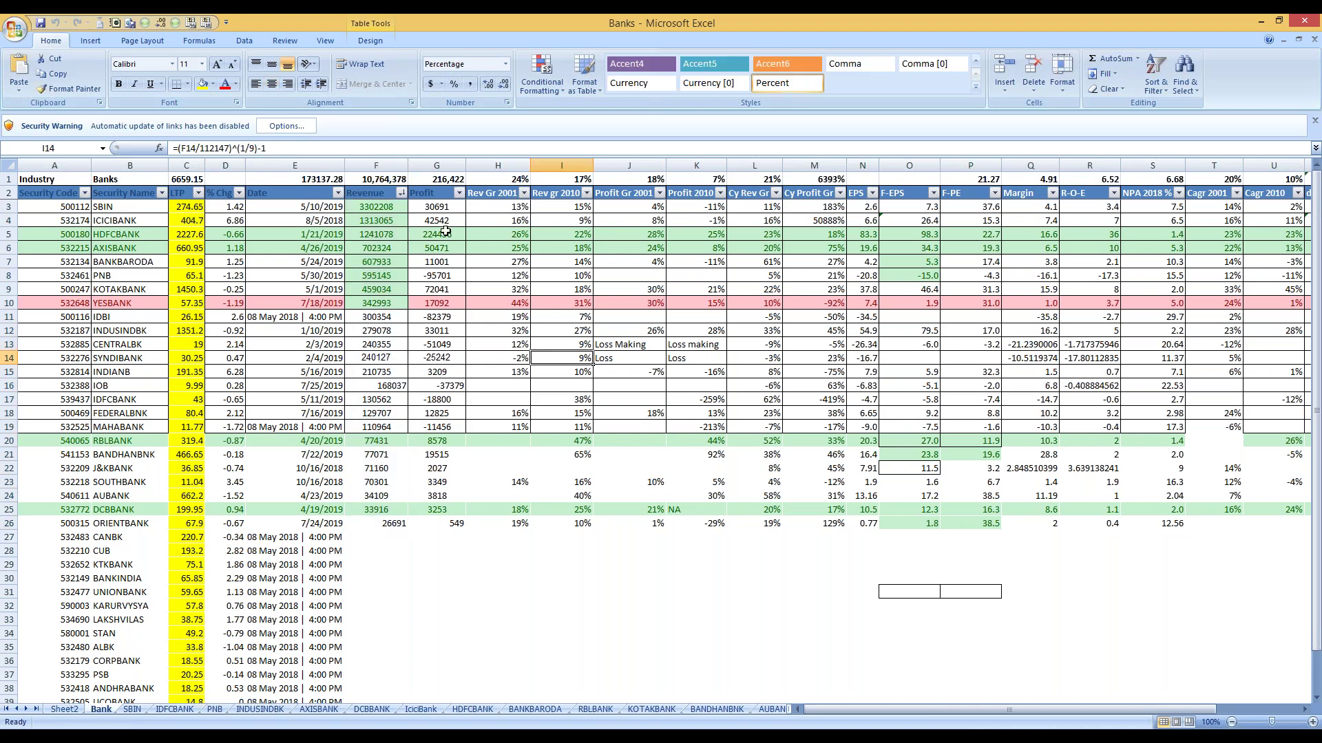
pyautogui.click(384, 207)
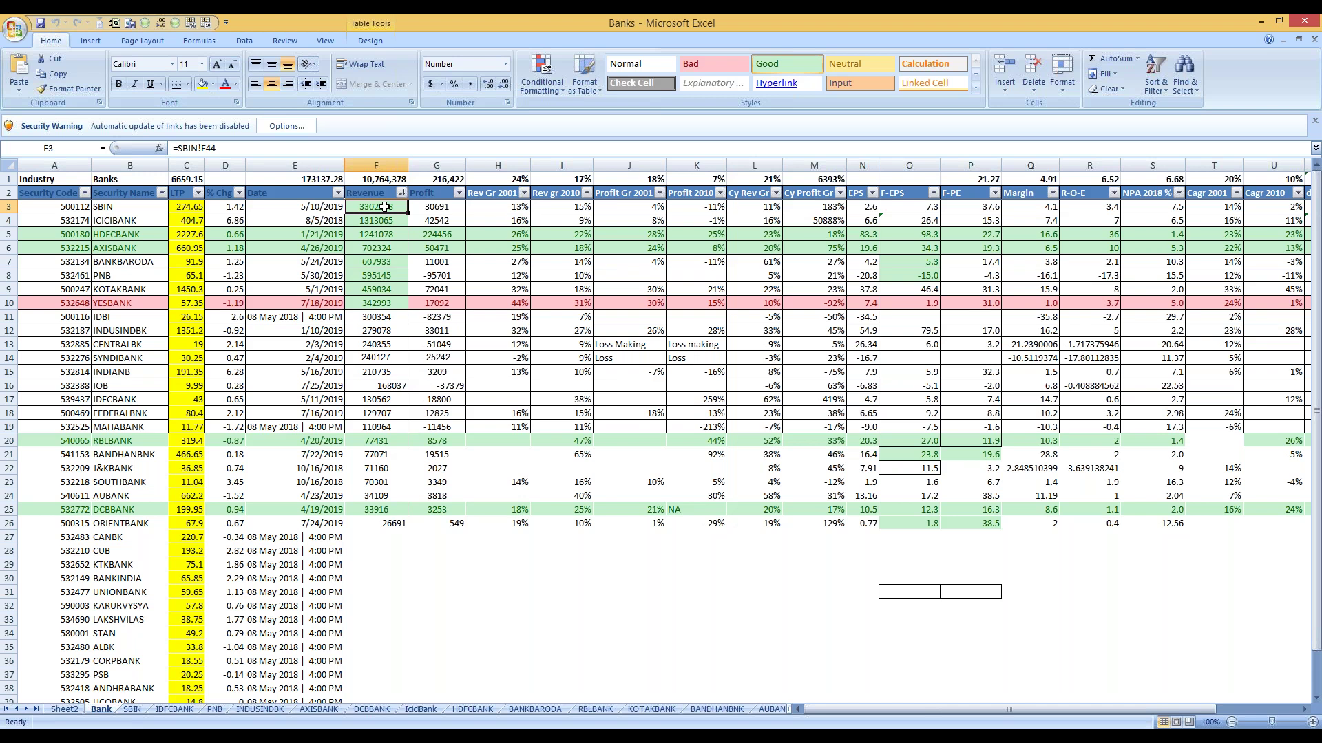
pyautogui.press('Down')
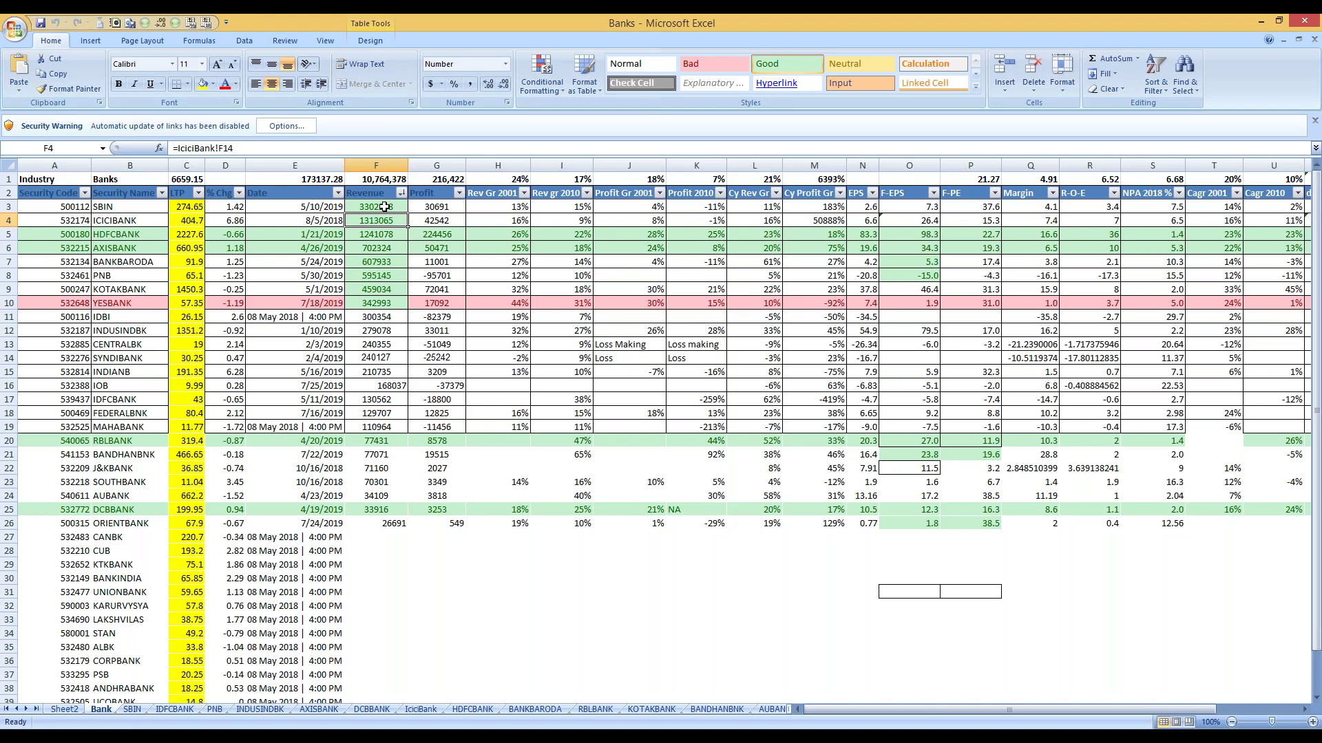
pyautogui.press('Down')
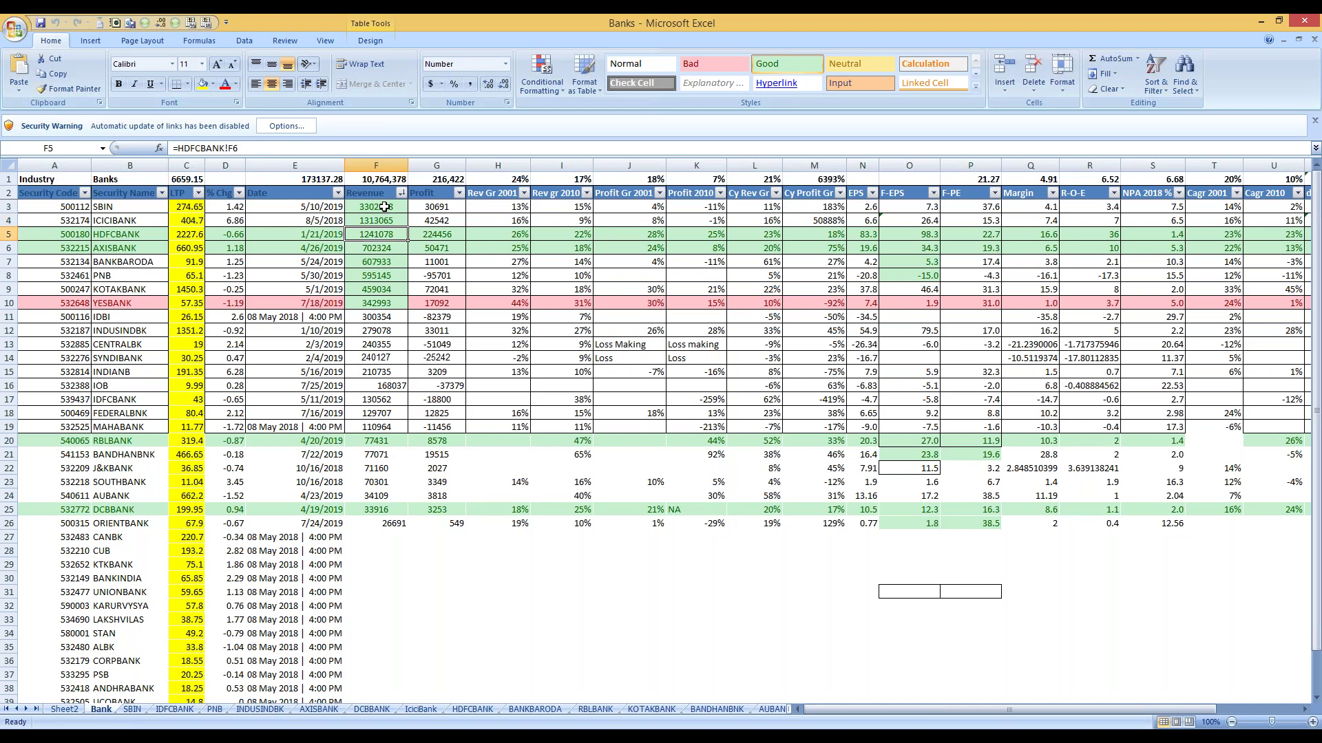
pyautogui.hotkey('shift', 'Up')
pyautogui.hotkey('shift', 'Up')
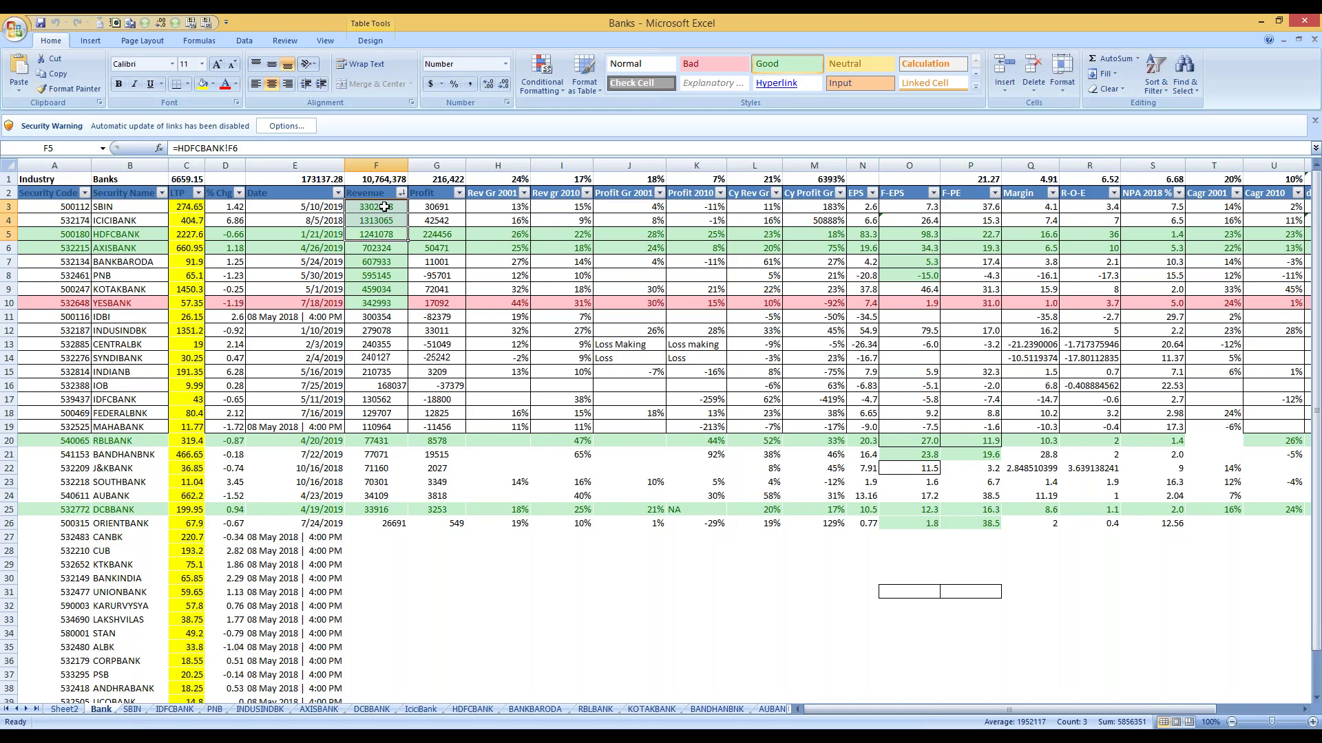
# Compare the combined Revenue of the largest banks by varying the selected range, ending on HDFCBANK's Profit cell.
pyautogui.moveTo(384, 206); pyautogui.dragTo(382, 234)
pyautogui.hotkey('shift', 'Down')
pyautogui.hotkey('shift', 'Down')
pyautogui.hotkey('shift', 'Down')
pyautogui.hotkey('shift', 'Down')
pyautogui.hotkey('shift', 'Down')
pyautogui.hotkey('shift', 'Up')
pyautogui.hotkey('shift', 'Up')
pyautogui.hotkey('shift', 'Up')
pyautogui.hotkey('shift', 'Up')
pyautogui.hotkey('shift', 'Up')
pyautogui.hotkey('shift', 'Up')
pyautogui.hotkey('shift', 'Up')
pyautogui.hotkey('shift', 'Down')
pyautogui.hotkey('shift', 'Down')
pyautogui.press('Down')
pyautogui.press('Down')
pyautogui.press('Right')
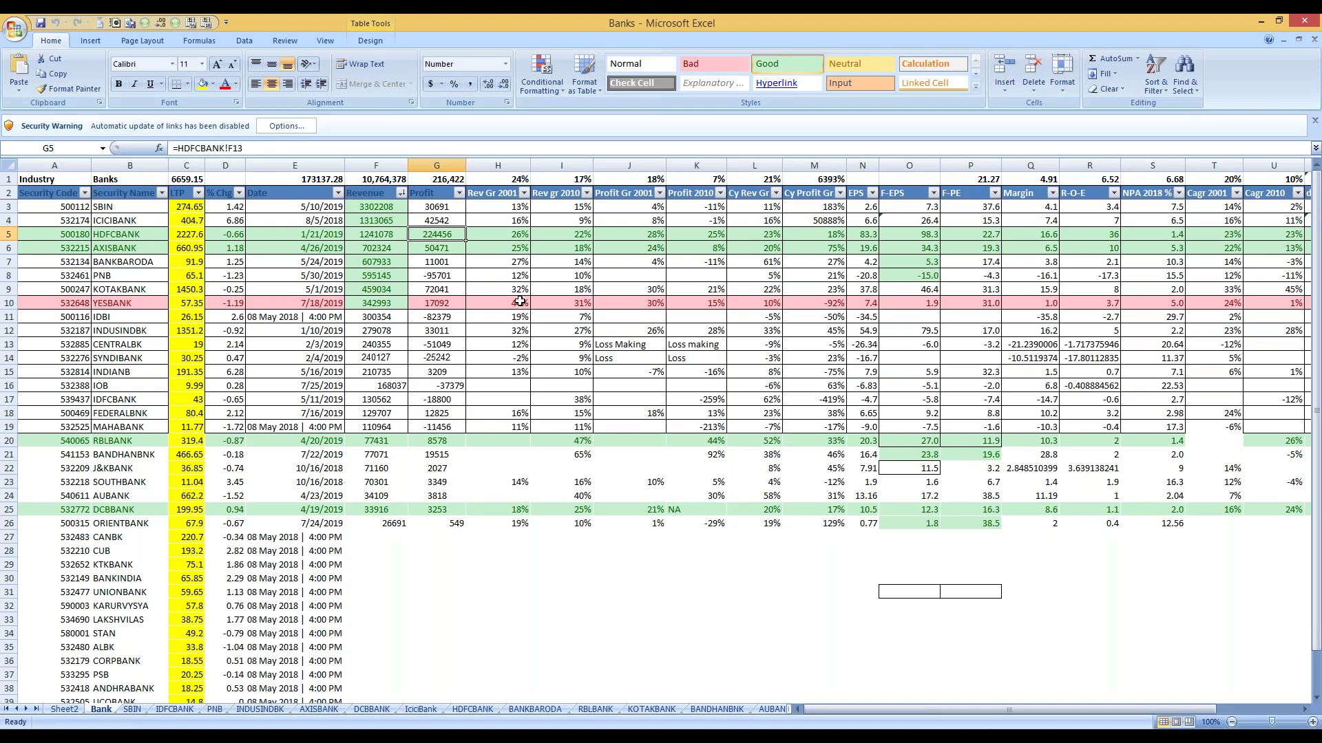
# Inspect the NPA 2018 % values of ICICIBANK and HDFCBANK on the Bank sheet.
pyautogui.press('Up')
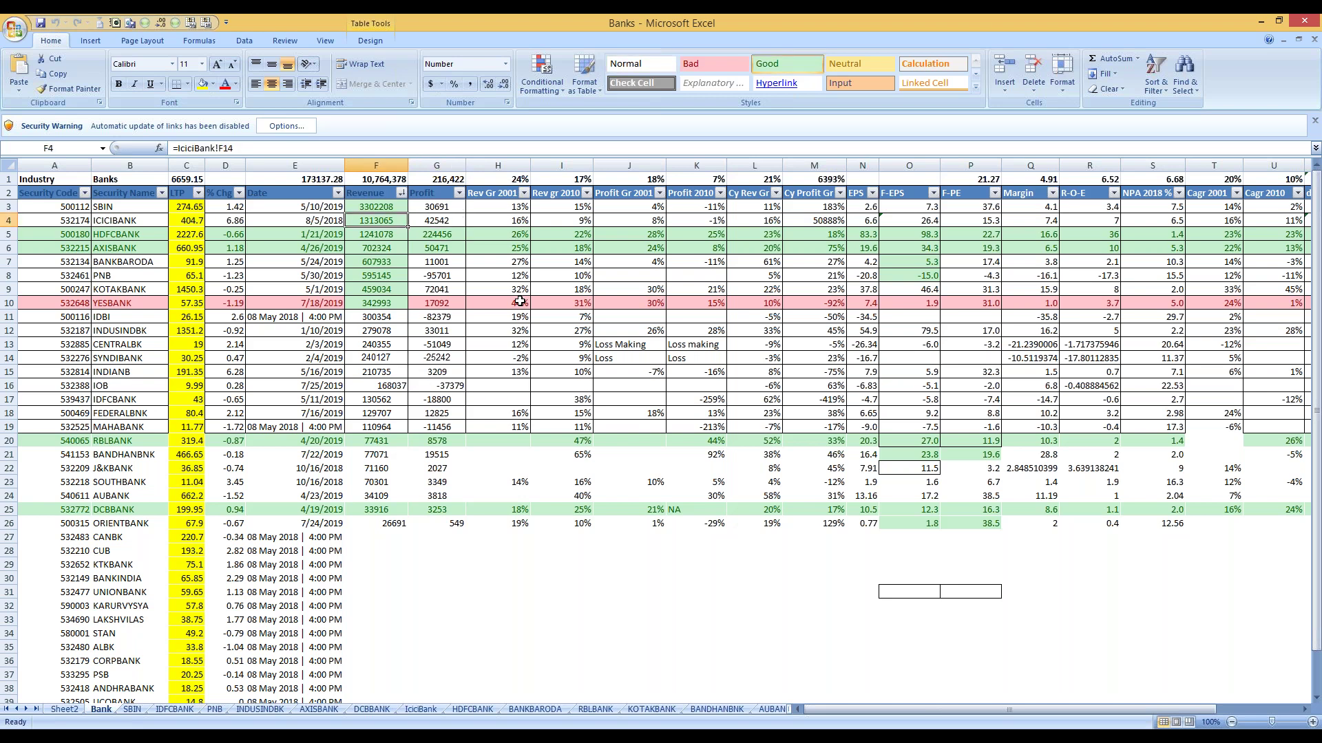
pyautogui.hotkey('ctrl', 'Right')
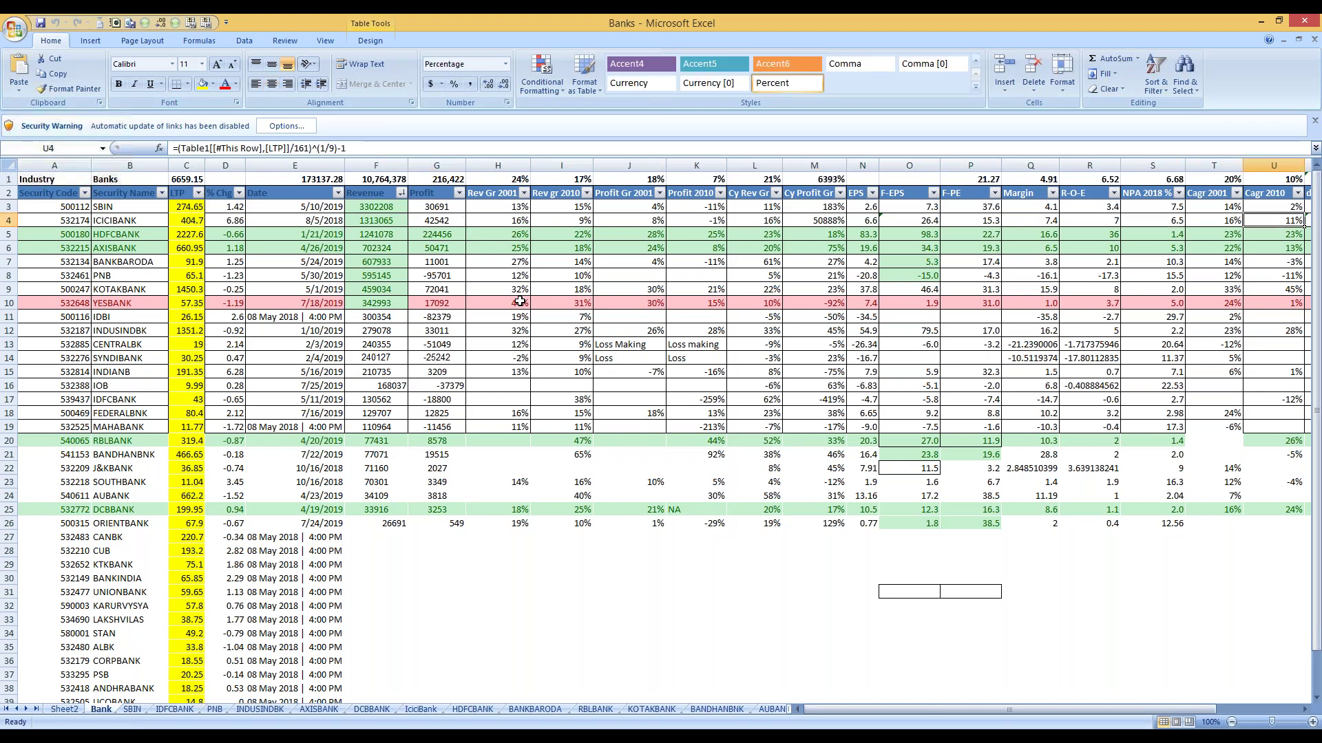
pyautogui.hotkey('ctrl', 'Right')
pyautogui.press('Left')
pyautogui.press('Left')
pyautogui.press('Left')
pyautogui.press('Left')
pyautogui.press('Left')
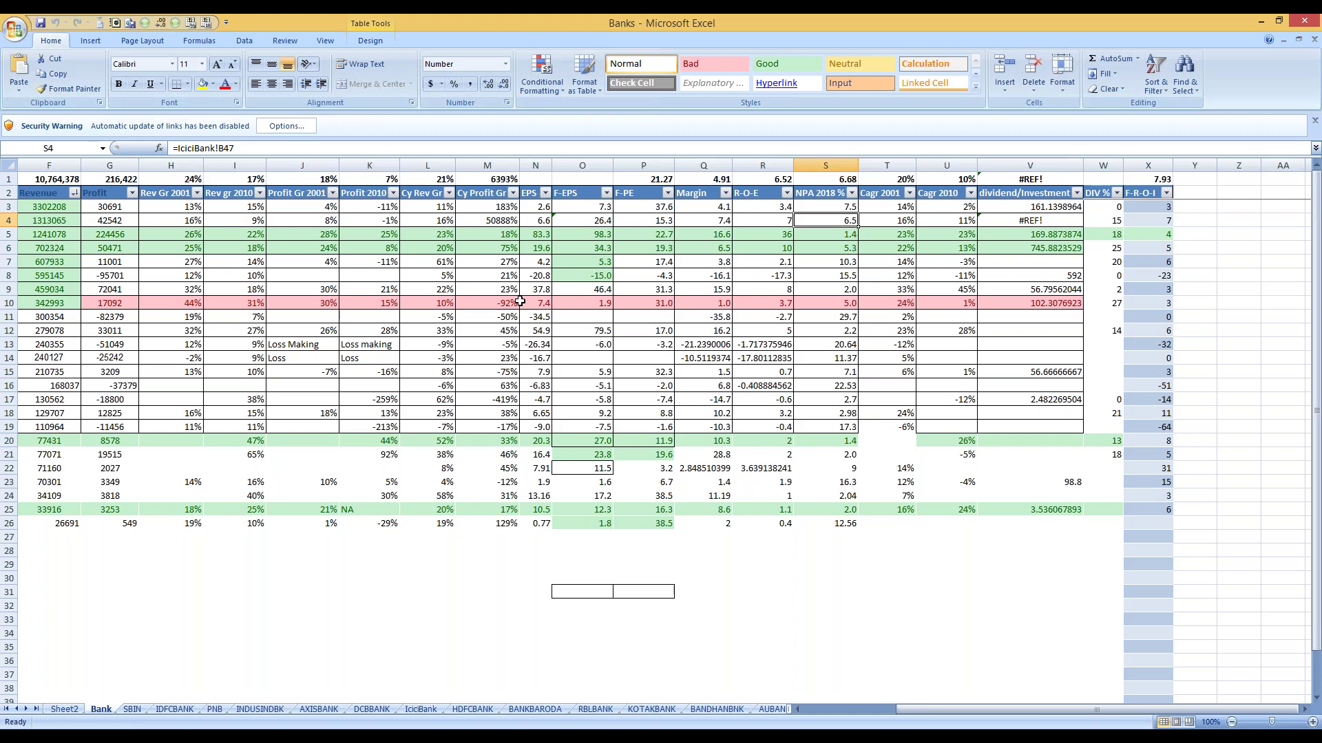
pyautogui.press('Down')
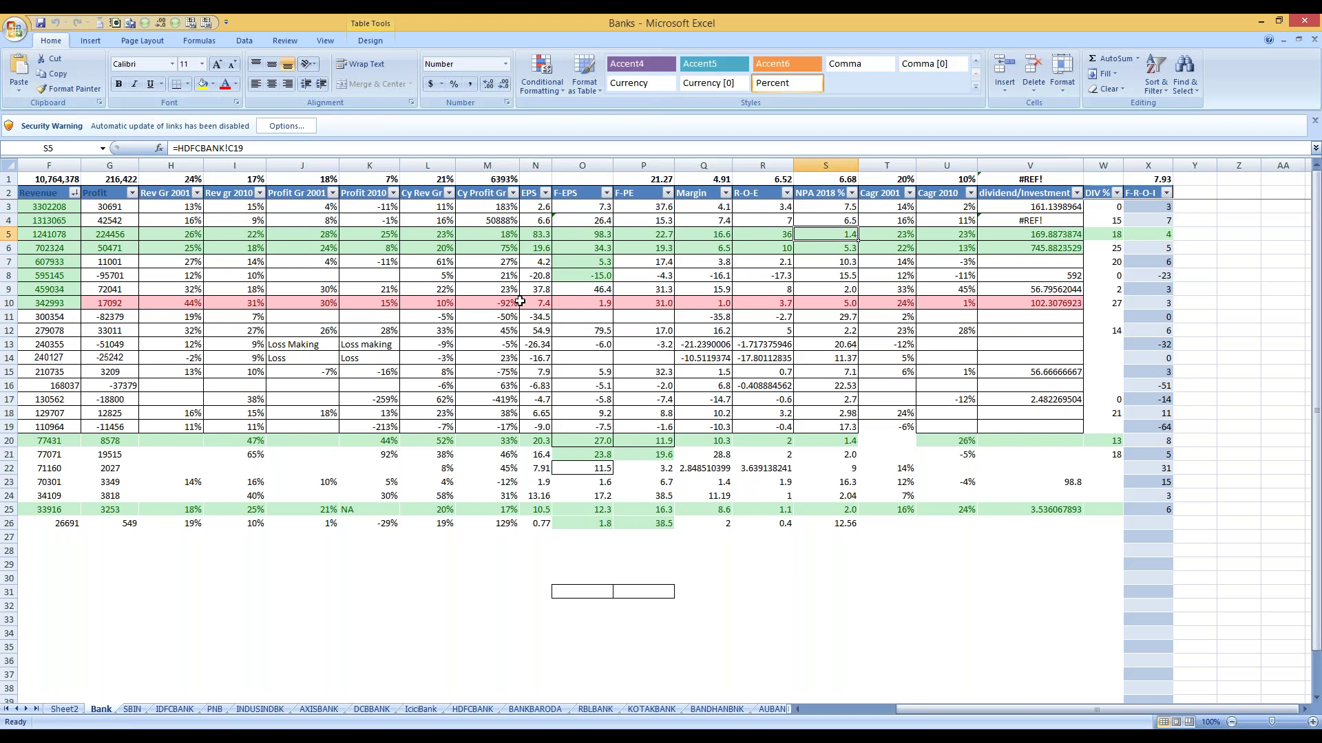
# Examine HDFCBANK's metrics across row 5, from NPA and R-O-E back to revenue growth.
pyautogui.press('Left')
pyautogui.press('Left')
pyautogui.press('Left')
pyautogui.press('Left')
pyautogui.press('Left')
pyautogui.press('Left')
pyautogui.press('Left')
pyautogui.press('Left')
pyautogui.press('Left')
pyautogui.press('Left')
pyautogui.press('Left')
pyautogui.press('Left')
pyautogui.press('Left')
pyautogui.press('Left')
pyautogui.press('Left')
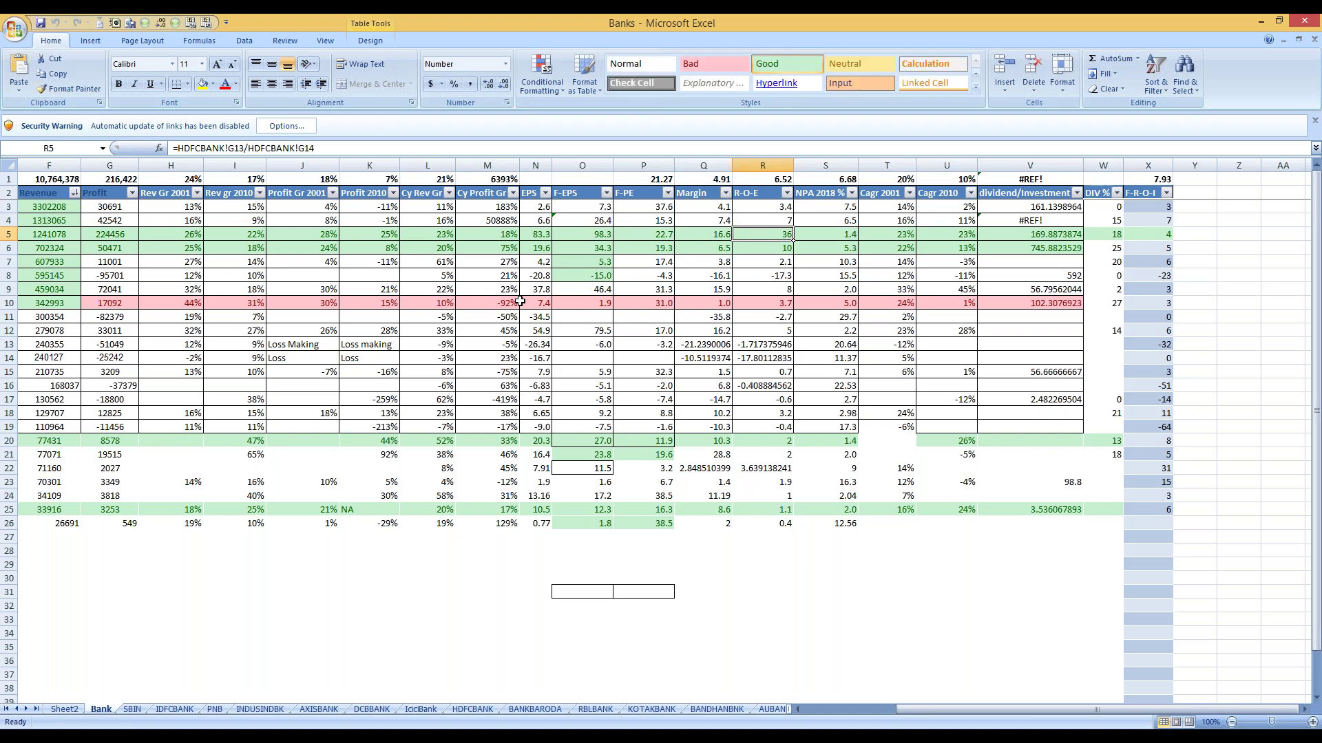
pyautogui.press('Right')
pyautogui.press('Right')
pyautogui.press('Right')
pyautogui.press('Right')
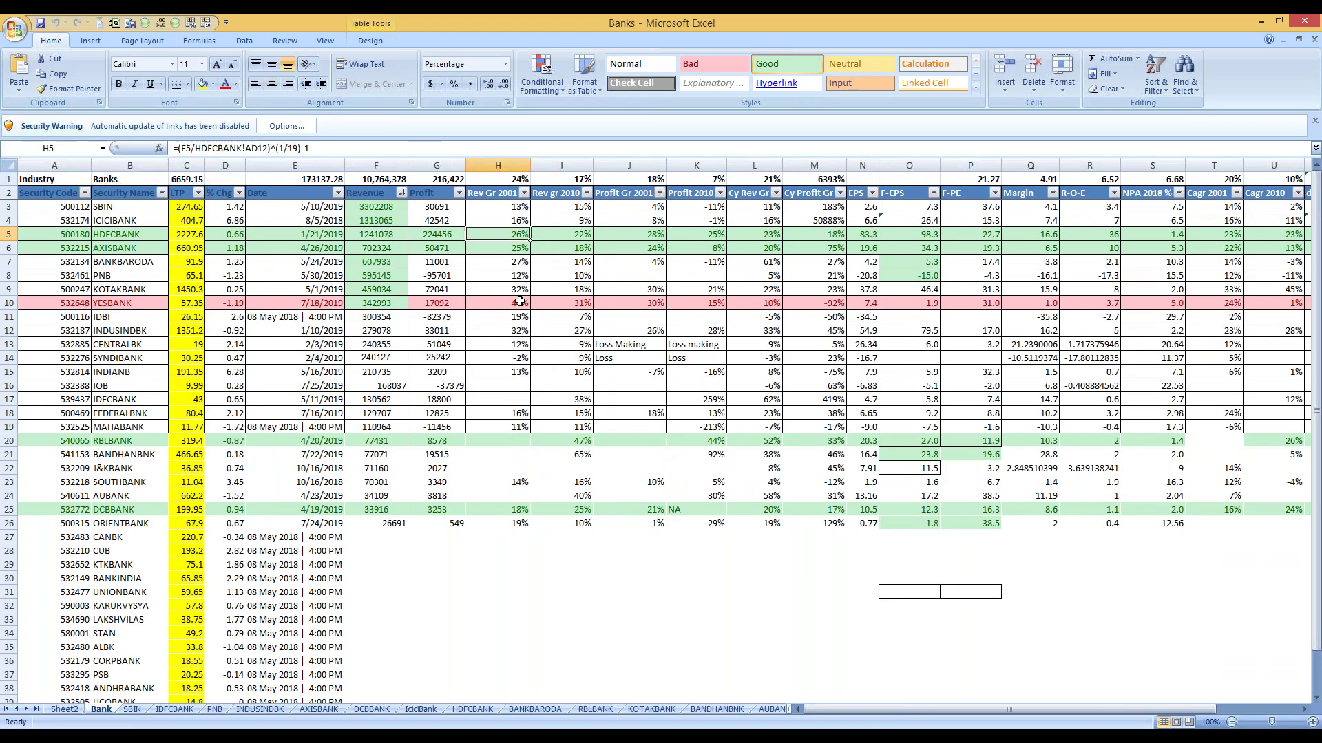
# Compare the Profit figures of ICICIBANK and HDFCBANK in G4:G5.
pyautogui.press('Left')
pyautogui.hotkey('shift', 'Left')
pyautogui.press('Up')
pyautogui.hotkey('shift', 'Left')
pyautogui.hotkey('shift', 'Right')
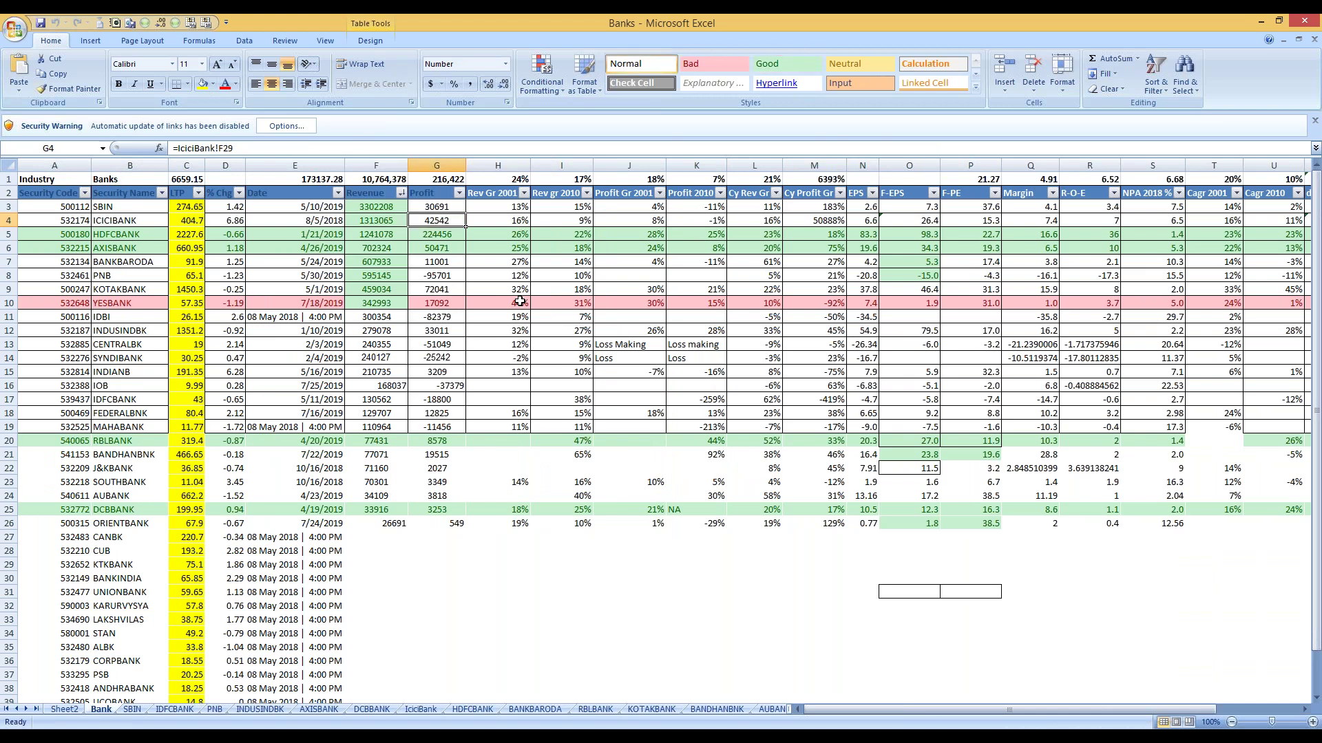
pyautogui.press('Down')
pyautogui.press('Down')
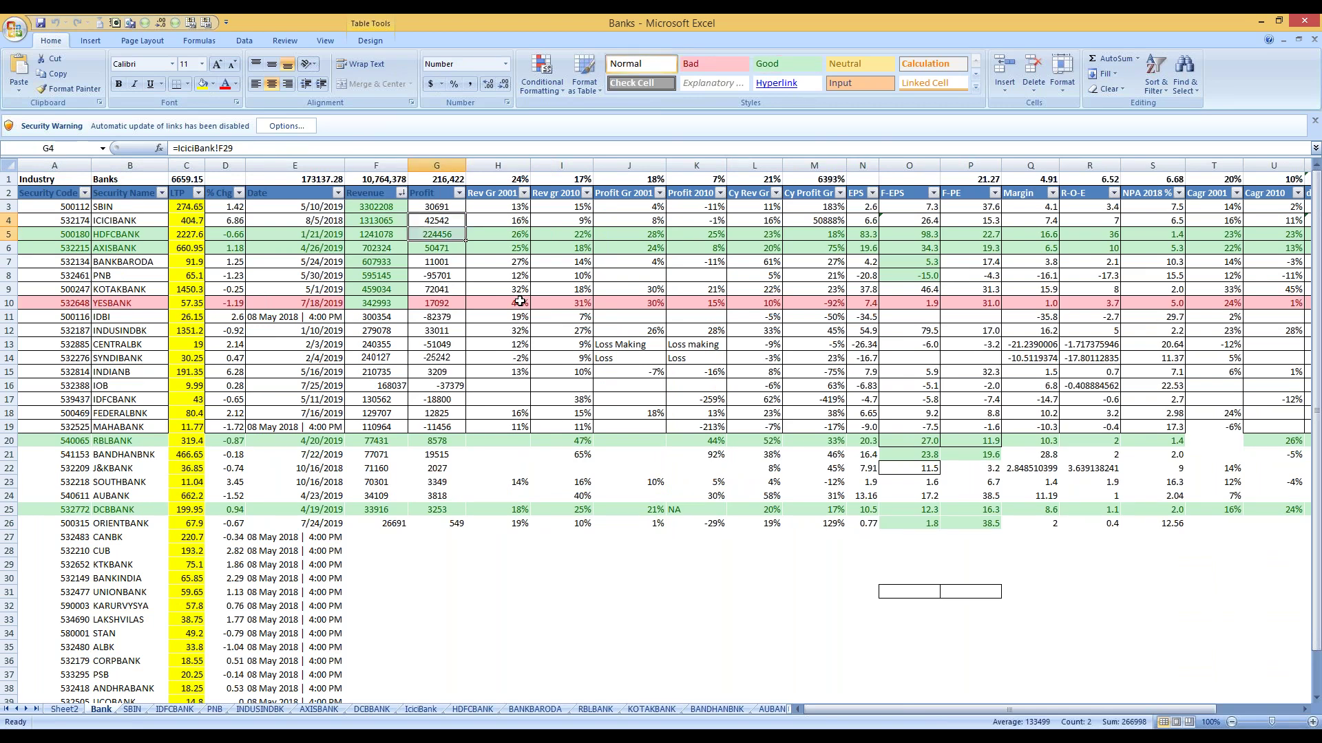
# Check the Revenue and Profit of KOTAKBANK and the Profit of YESBANK against the banks listed above them.
pyautogui.press('Down')
pyautogui.press('Down')
pyautogui.press('Down')
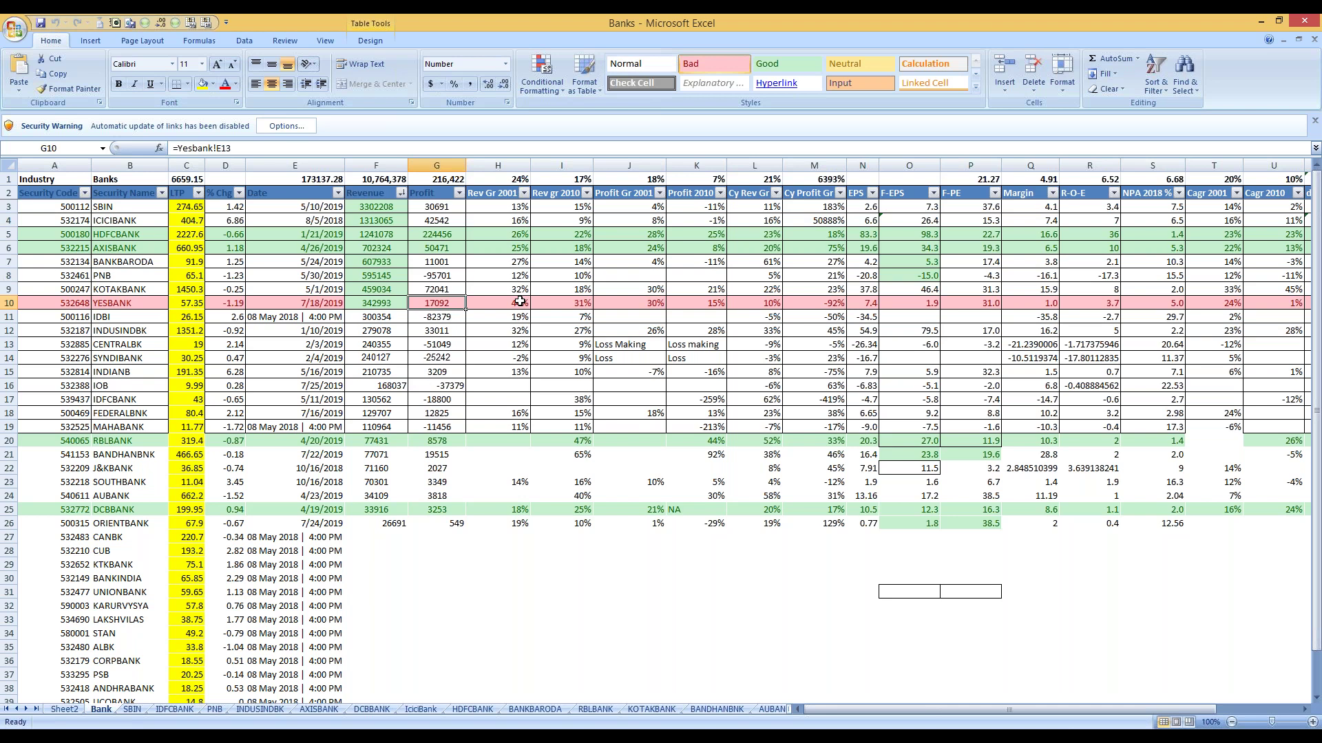
pyautogui.press('Left')
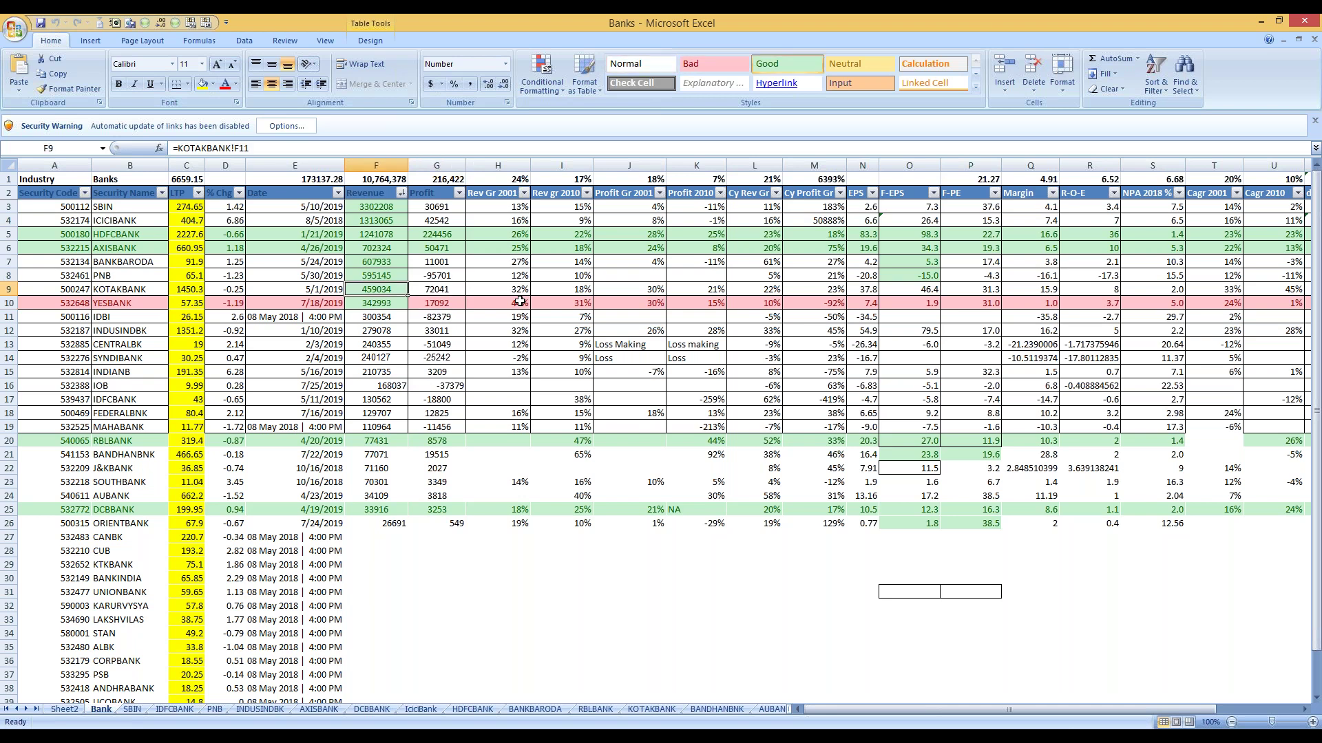
pyautogui.press('Right')
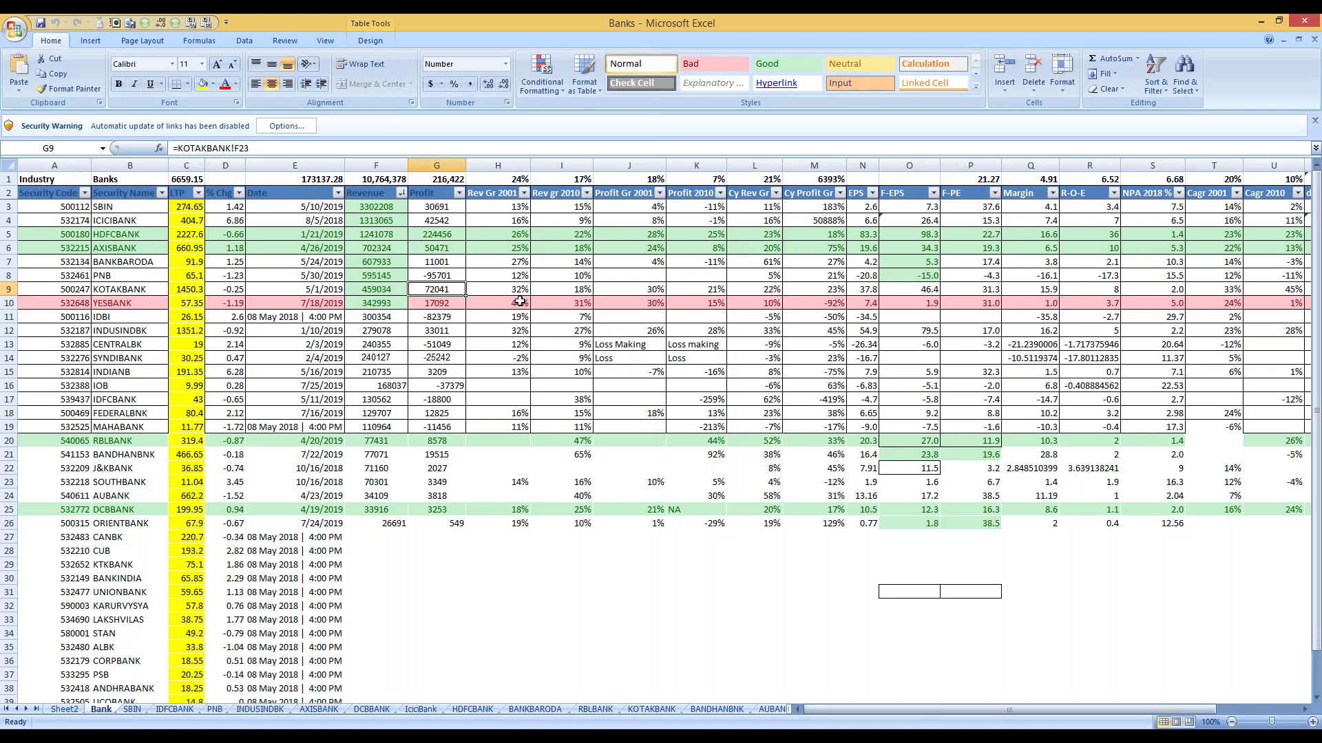
pyautogui.hotkey('shift', 'Up')
pyautogui.hotkey('shift', 'Up')
pyautogui.moveTo(519, 301); pyautogui.dragTo(436, 206)
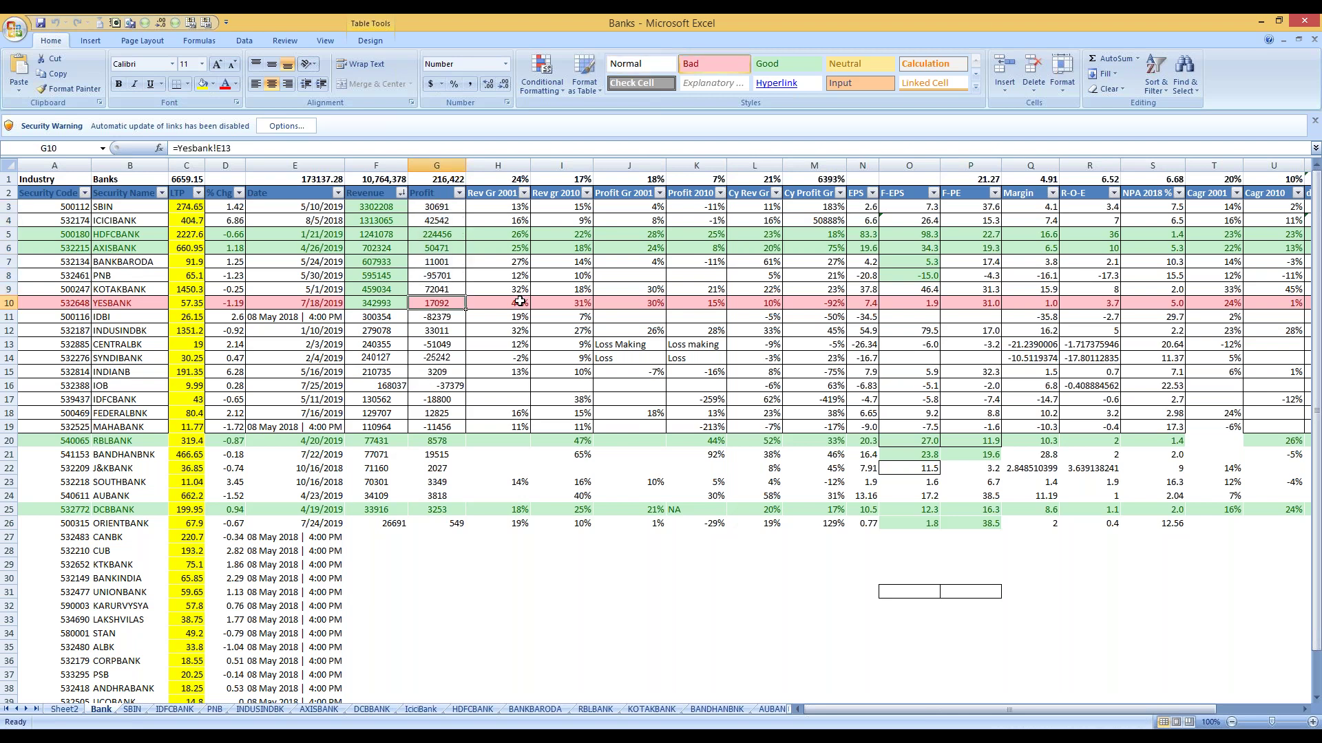
# Review the Profit figures on the Bank sheet from YESBANK upward to SBIN.
pyautogui.press('Up')
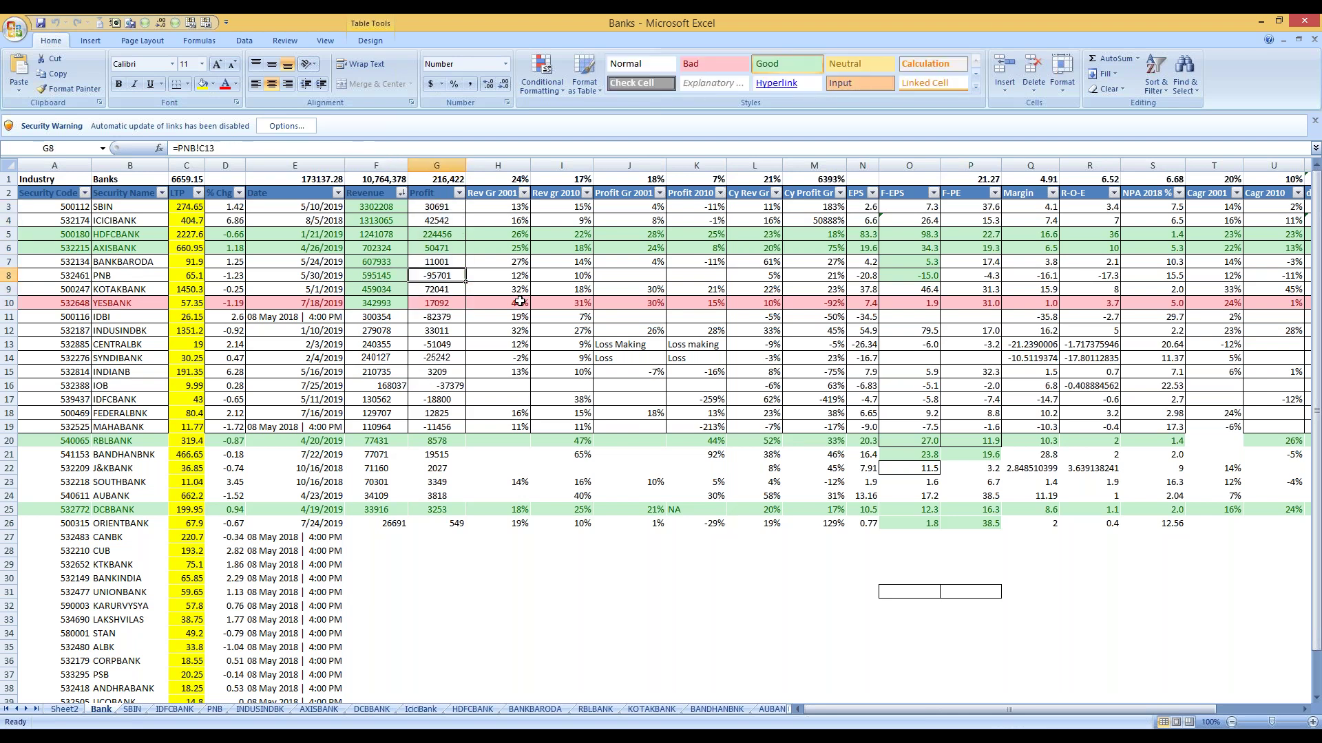
pyautogui.press('Up')
pyautogui.press('Up')
pyautogui.press('Up')
pyautogui.press('Up')
pyautogui.press('Up')
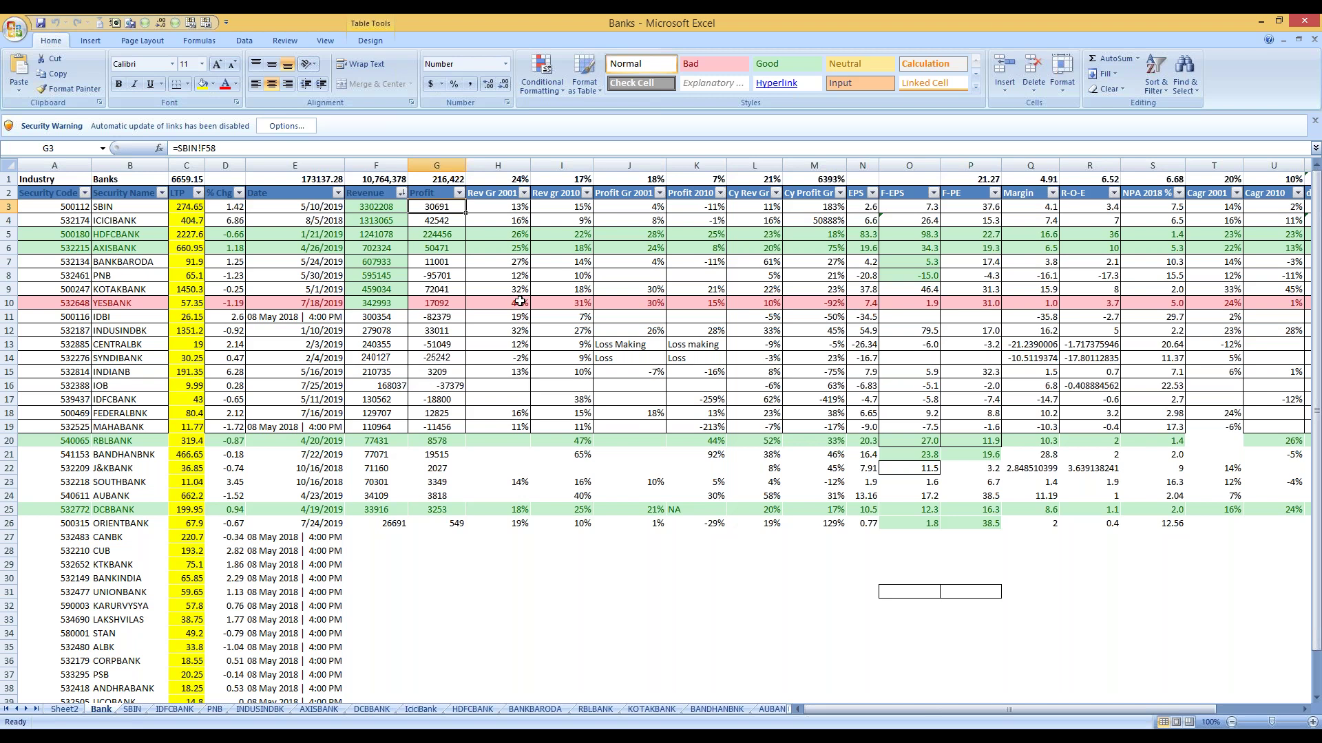
# Compare the Profit figures of SBIN, ICICIBANK and HDFCBANK, continuing down to BANKBARODA in G7.
pyautogui.press('Down')
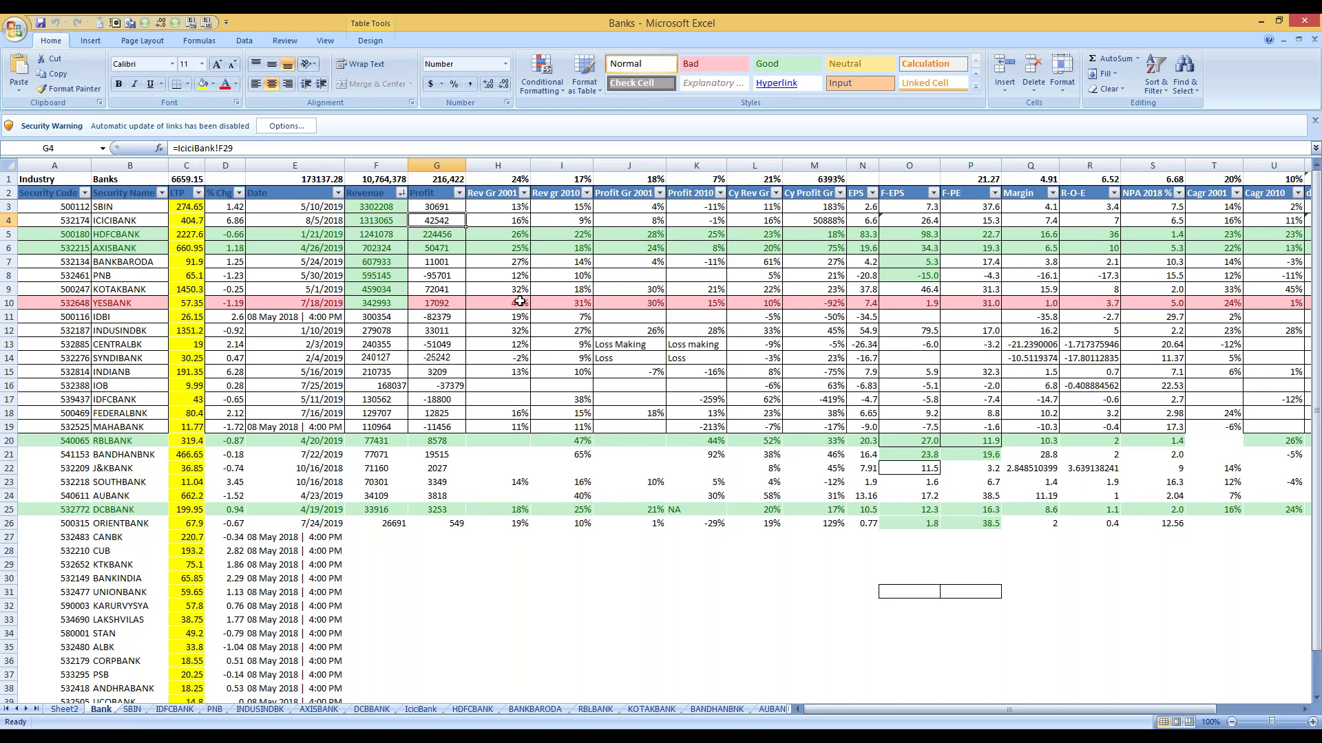
pyautogui.press('Down')
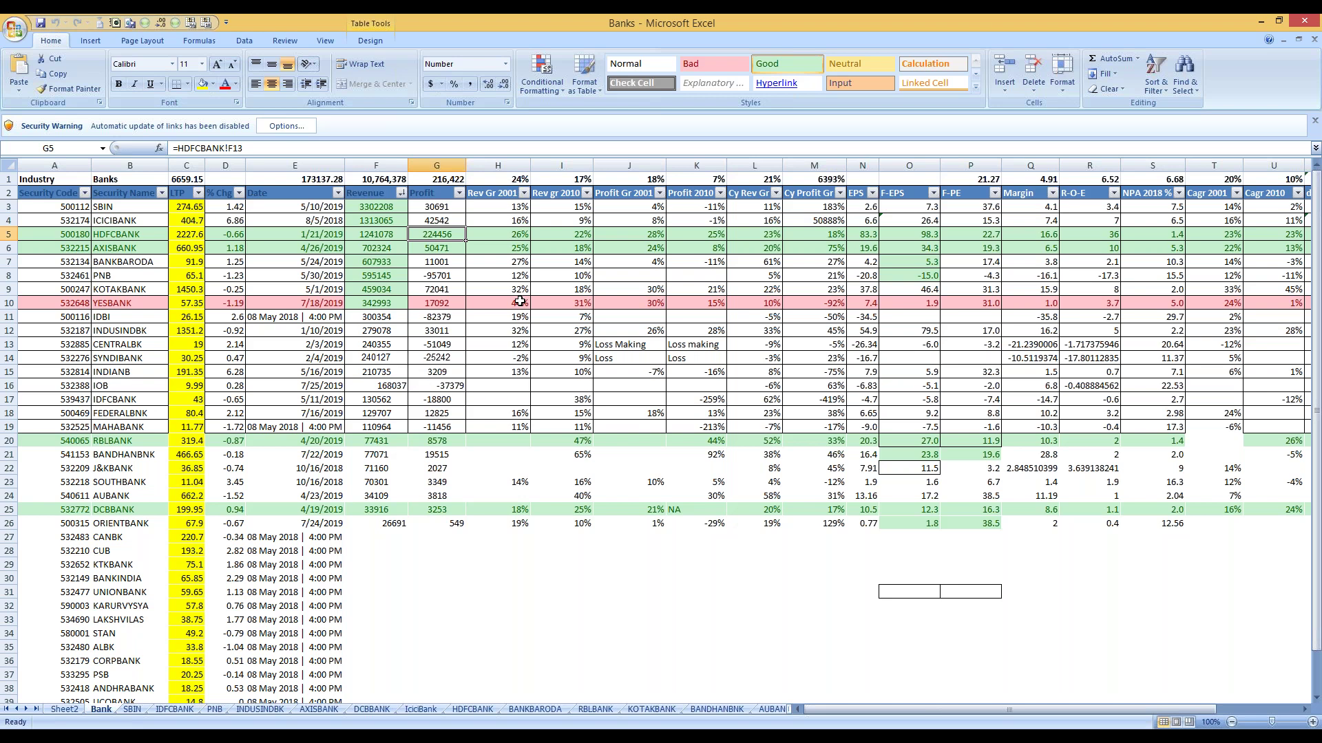
pyautogui.press('Up')
pyautogui.press('Up')
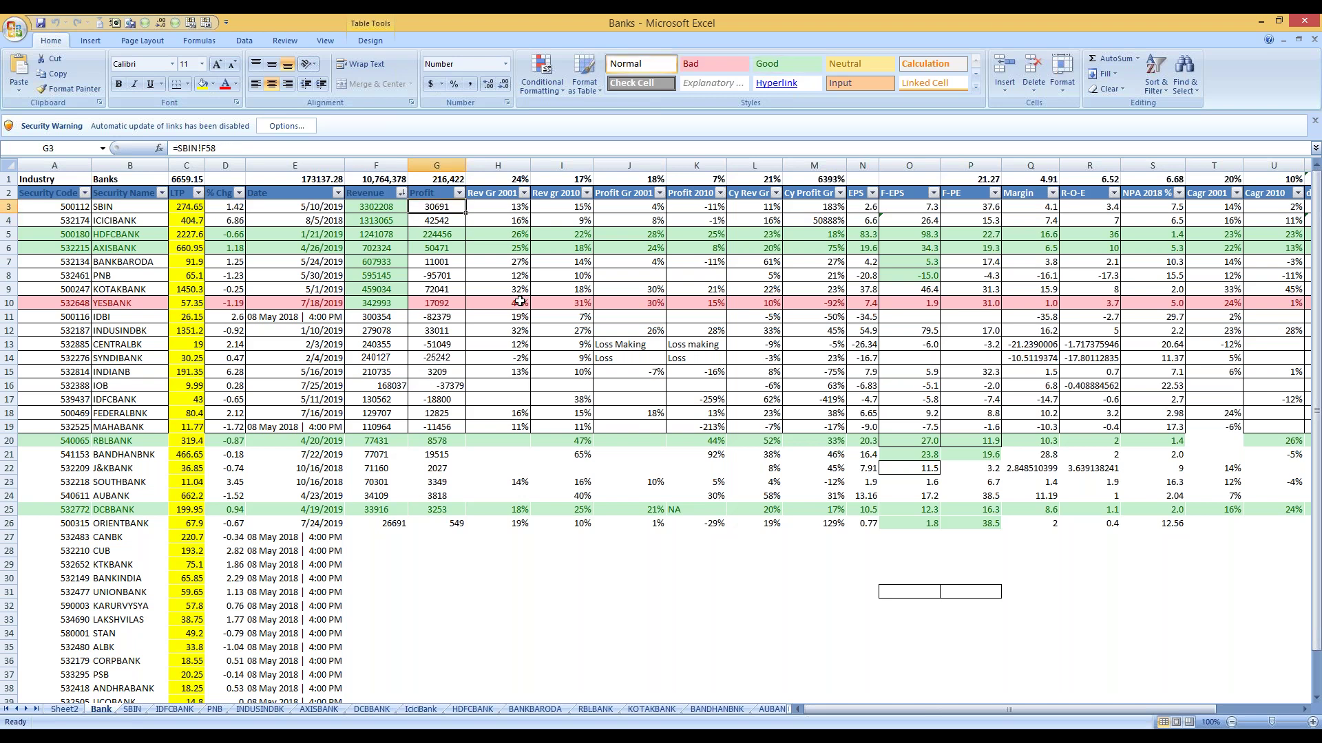
pyautogui.press('Down')
pyautogui.press('Down')
pyautogui.press('Down')
pyautogui.press('Down')
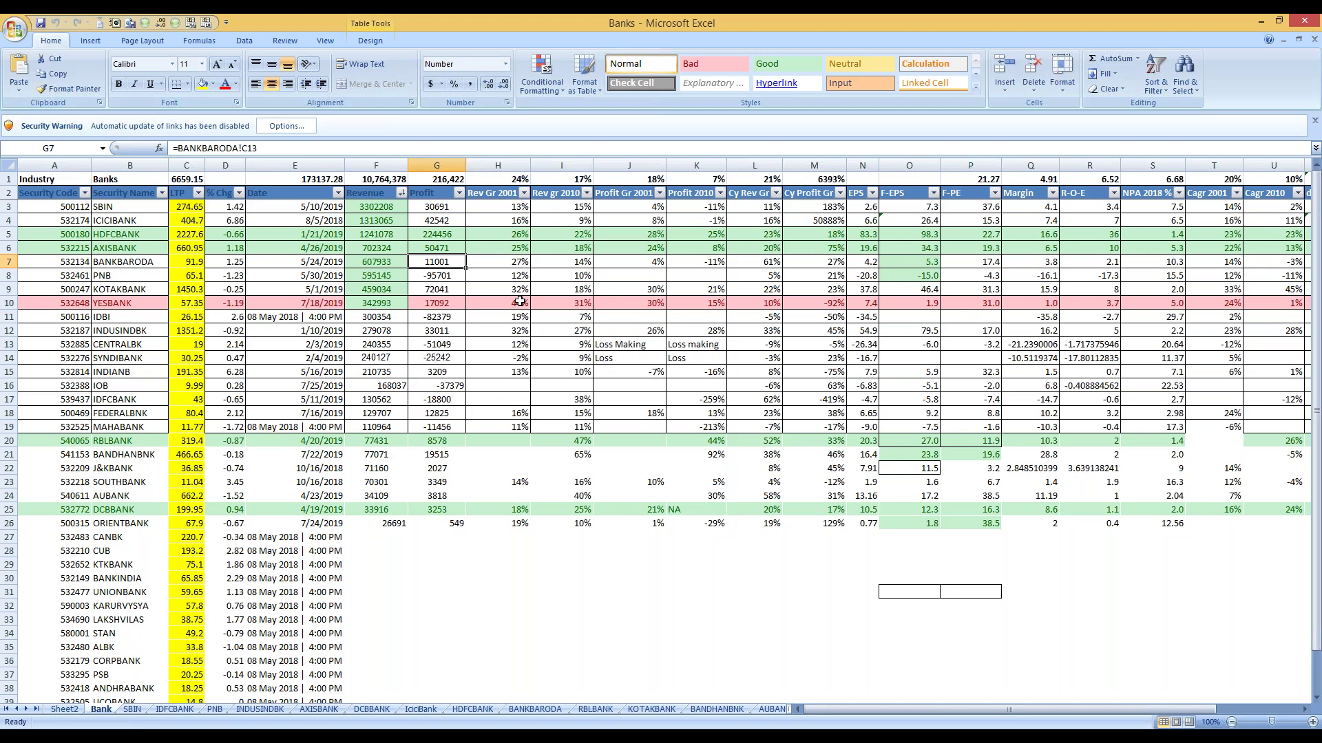
# Go to YESBANK's row and examine its metrics across row 10, from revenue growth to DIV %.
pyautogui.press('Right')
pyautogui.press('Down')
pyautogui.press('Left')
pyautogui.press('Left')
pyautogui.press('Left')
pyautogui.press('Left')
pyautogui.press('Down')
pyautogui.press('Down')
pyautogui.press('Right')
pyautogui.press('Right')
pyautogui.press('Right')
pyautogui.press('Right')
pyautogui.press('Right')
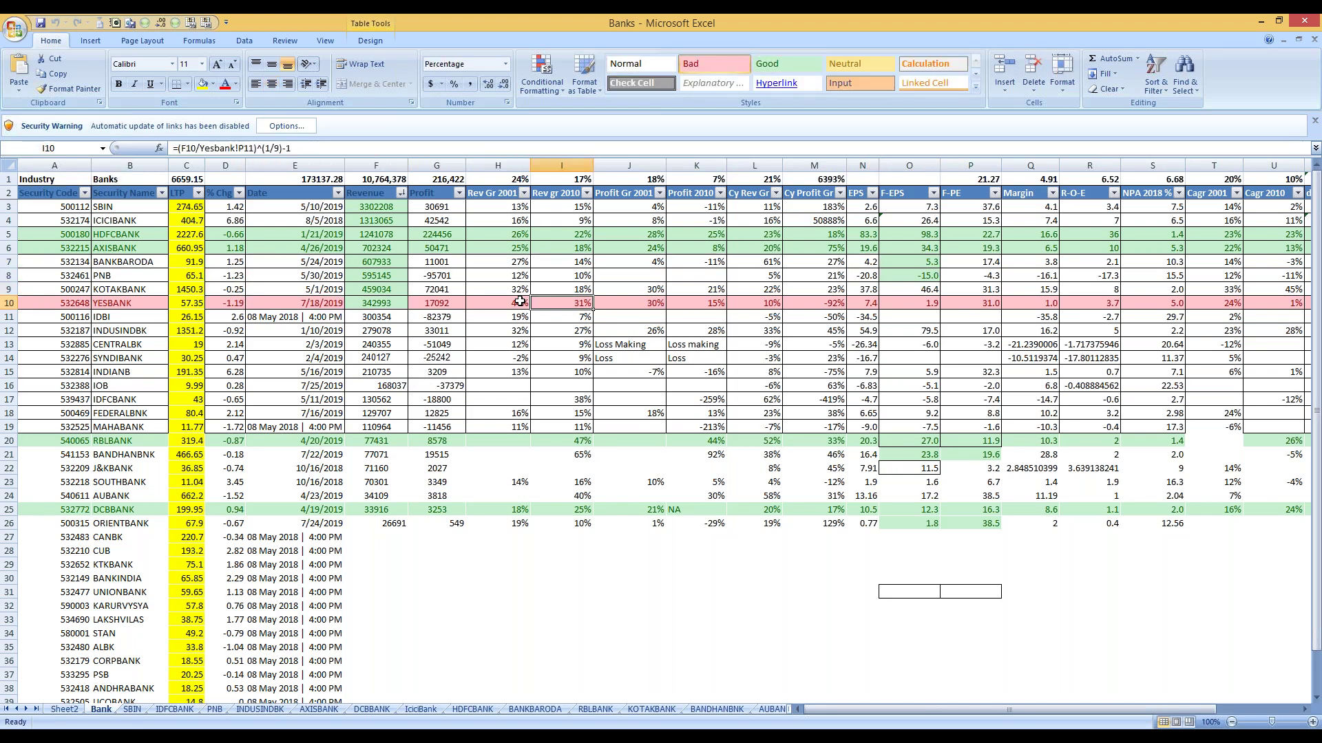
pyautogui.press('Right')
pyautogui.press('Right')
pyautogui.press('Right')
pyautogui.press('Right')
pyautogui.press('Right')
pyautogui.press('Right')
pyautogui.press('Right')
pyautogui.press('Right')
pyautogui.press('Right')
pyautogui.press('Right')
pyautogui.press('Right')
pyautogui.press('Right')
pyautogui.press('Right')
pyautogui.press('Right')
pyautogui.press('Right')
pyautogui.press('Right')
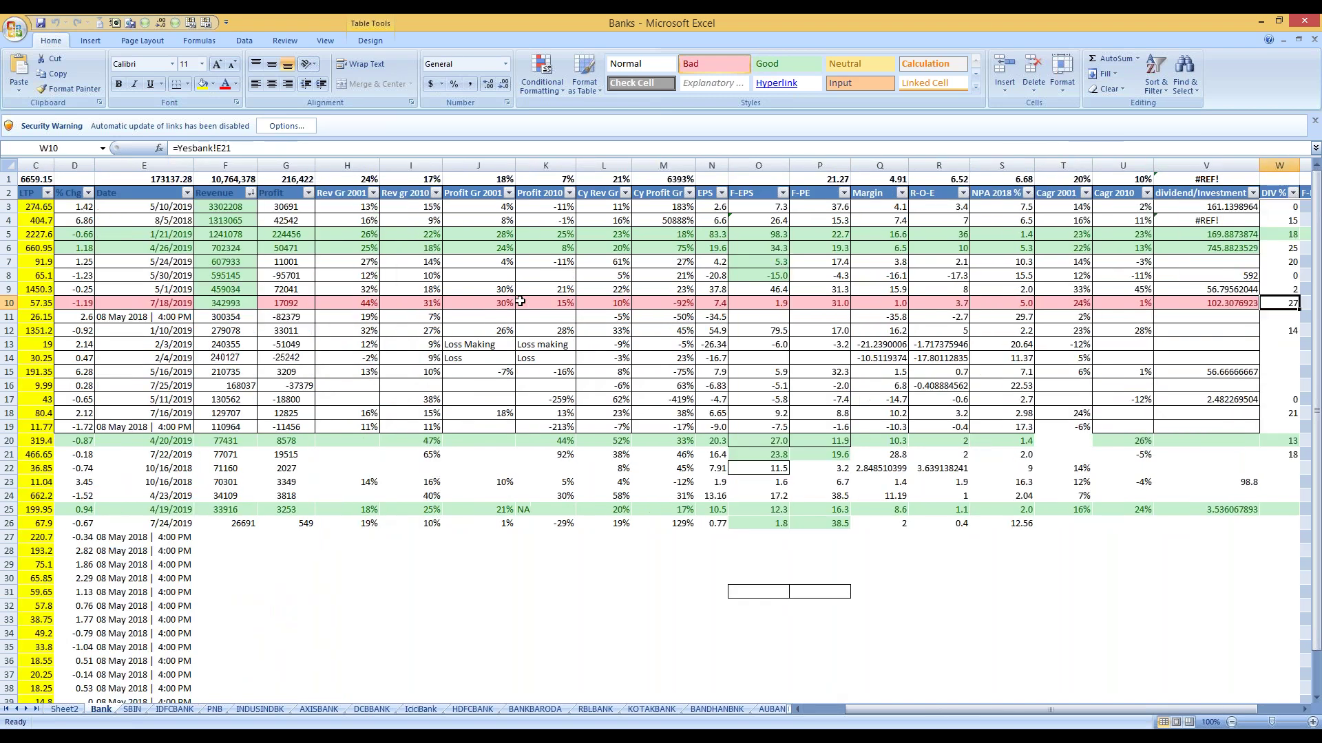
# Check YESBANK's NPA 2018 % and read its metrics backward to the Profit 2010 growth rate in K10.
pyautogui.press('Left')
pyautogui.press('Left')
pyautogui.press('Left')
pyautogui.press('Left')
pyautogui.press('Left')
pyautogui.press('Left')
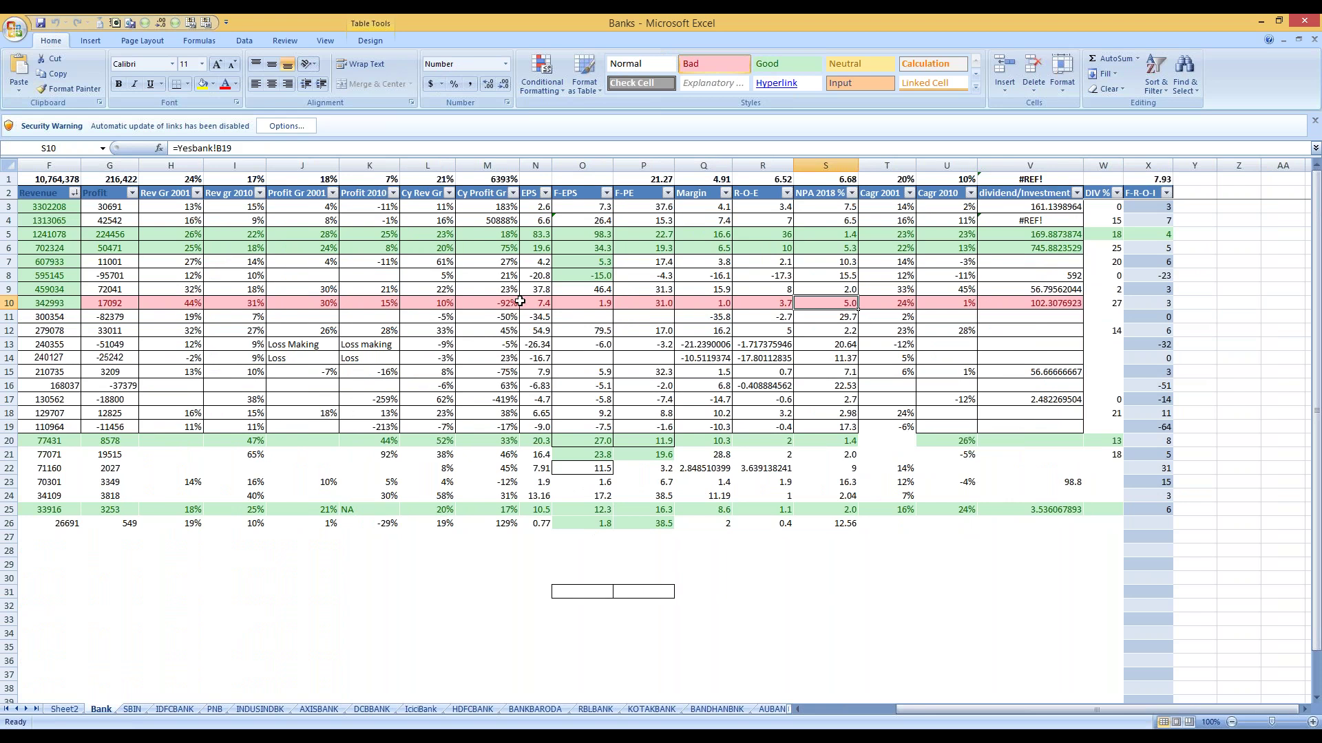
pyautogui.press('Left')
pyautogui.press('Left')
pyautogui.press('Left')
pyautogui.press('Left')
pyautogui.press('Left')
pyautogui.press('Left')
pyautogui.press('Left')
pyautogui.press('Left')
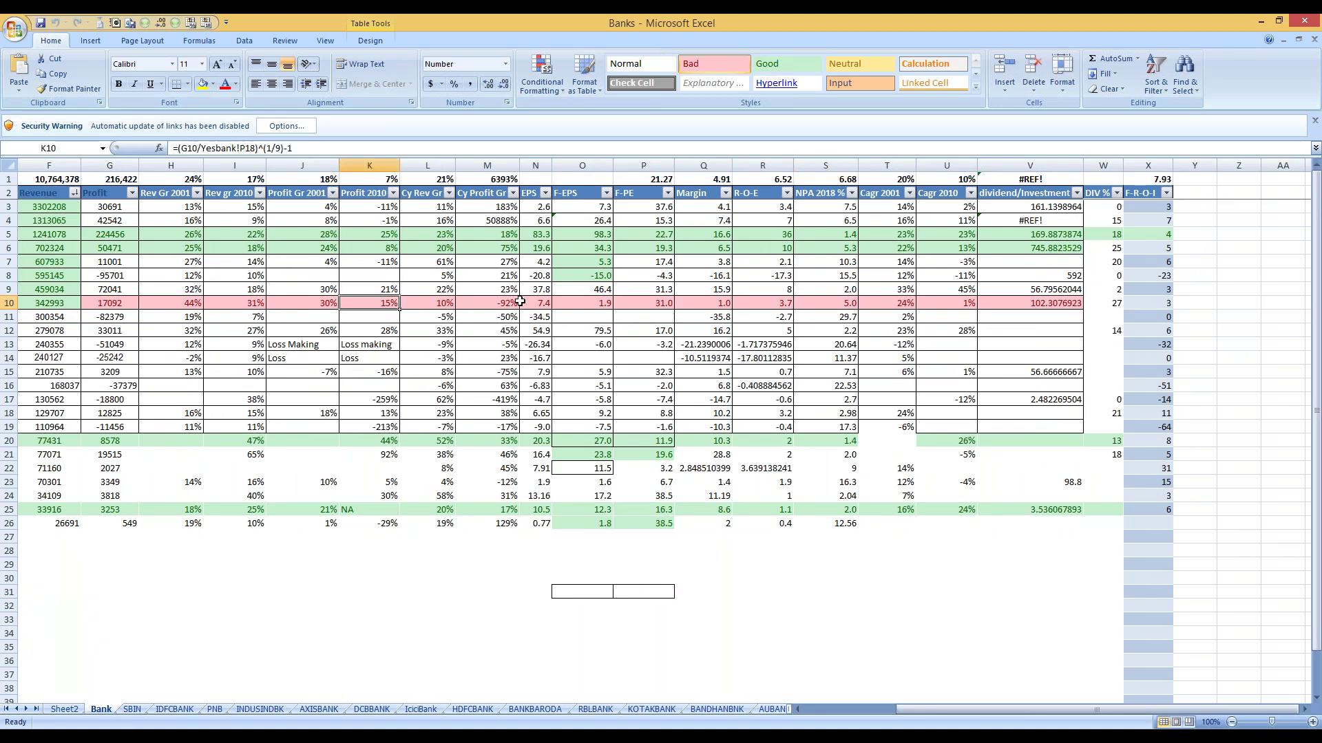
# Inspect YESBANK's current-year profit growth and select its profit and growth figures in G10:M10.
pyautogui.press('Home')
pyautogui.press('Right')
pyautogui.press('Right')
pyautogui.press('Right')
pyautogui.press('Right')
pyautogui.press('Right')
pyautogui.press('Right')
pyautogui.press('Right')
pyautogui.press('Right')
pyautogui.press('Right')
pyautogui.press('Right')
pyautogui.press('Right')
pyautogui.press('Right')
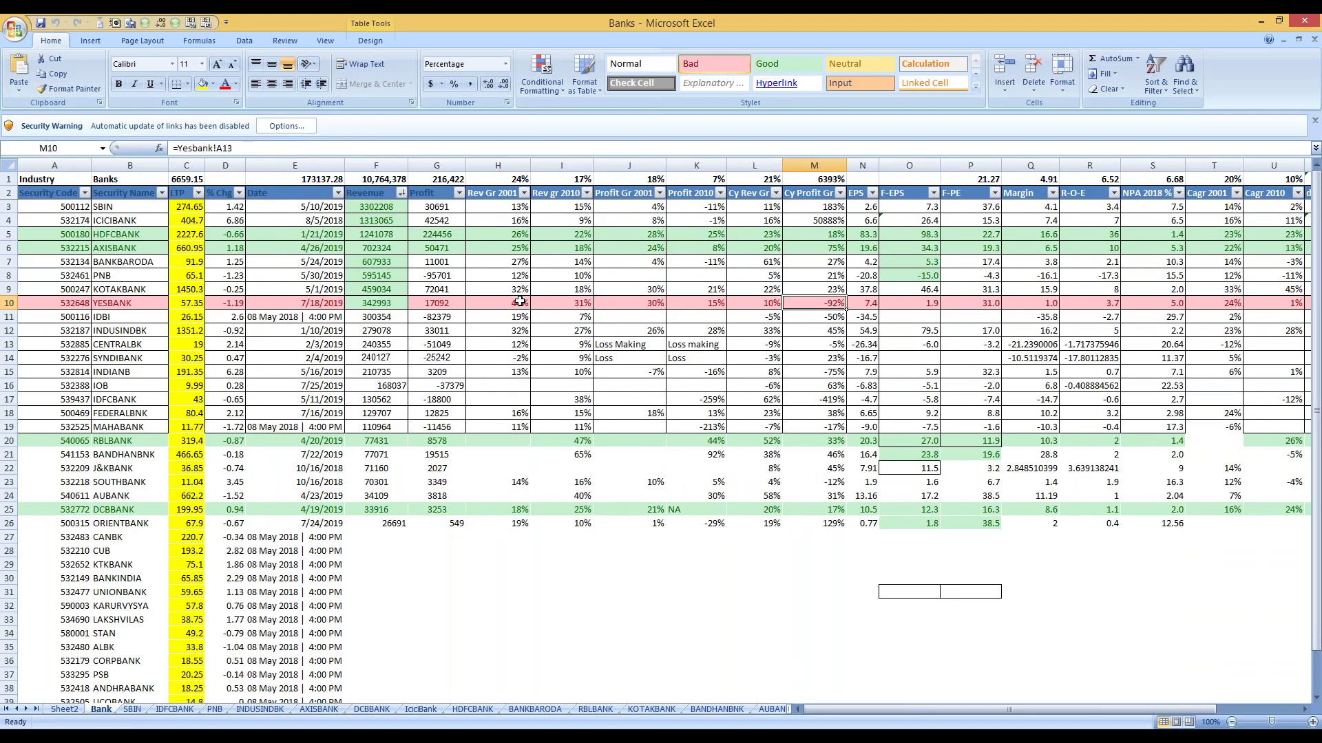
pyautogui.moveTo(436, 305); pyautogui.dragTo(843, 304)
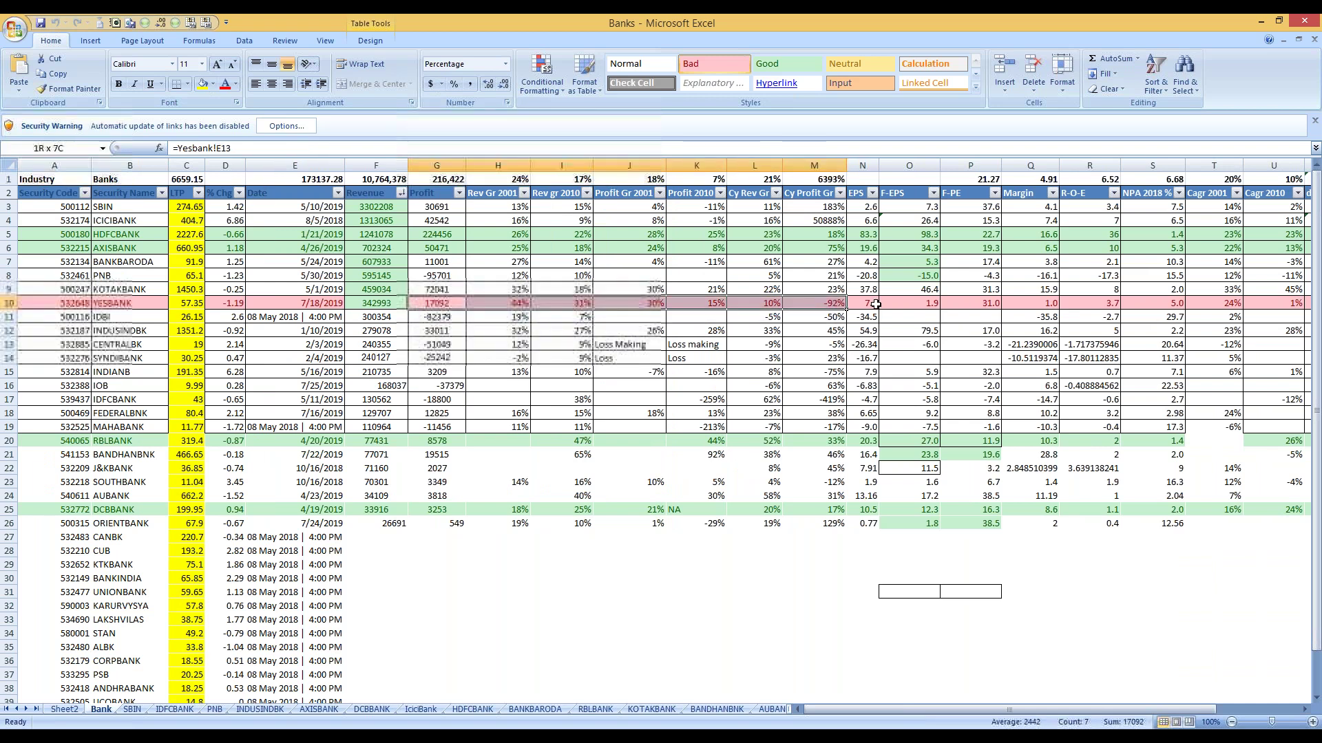
pyautogui.click(950, 303)
# Locate INDUSINDBK's row and compare its Revenue with that of the banks listed above it.
pyautogui.click(147, 234)
pyautogui.click(136, 272)
pyautogui.moveTo(142, 330); pyautogui.dragTo(441, 346)
pyautogui.moveTo(561, 336); pyautogui.dragTo(562, 331)
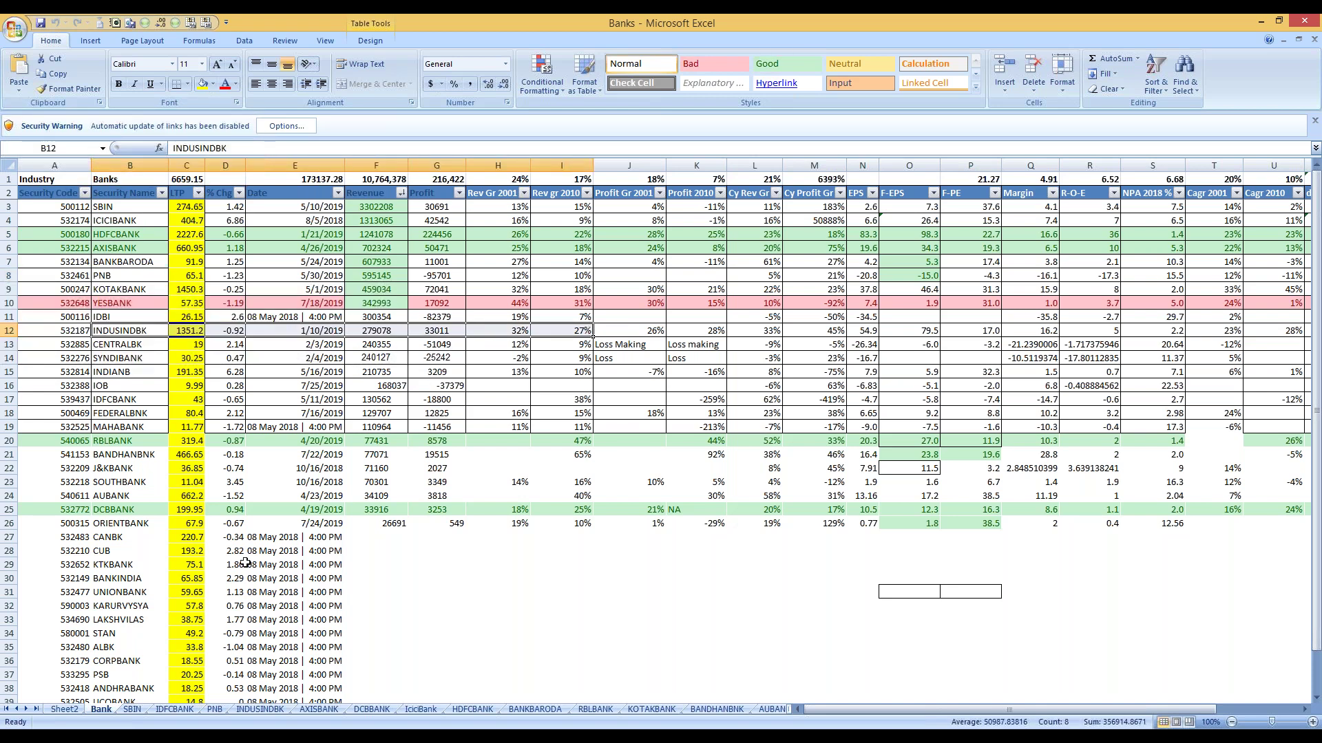
pyautogui.moveTo(376, 206); pyautogui.dragTo(380, 317)
pyautogui.click(389, 334)
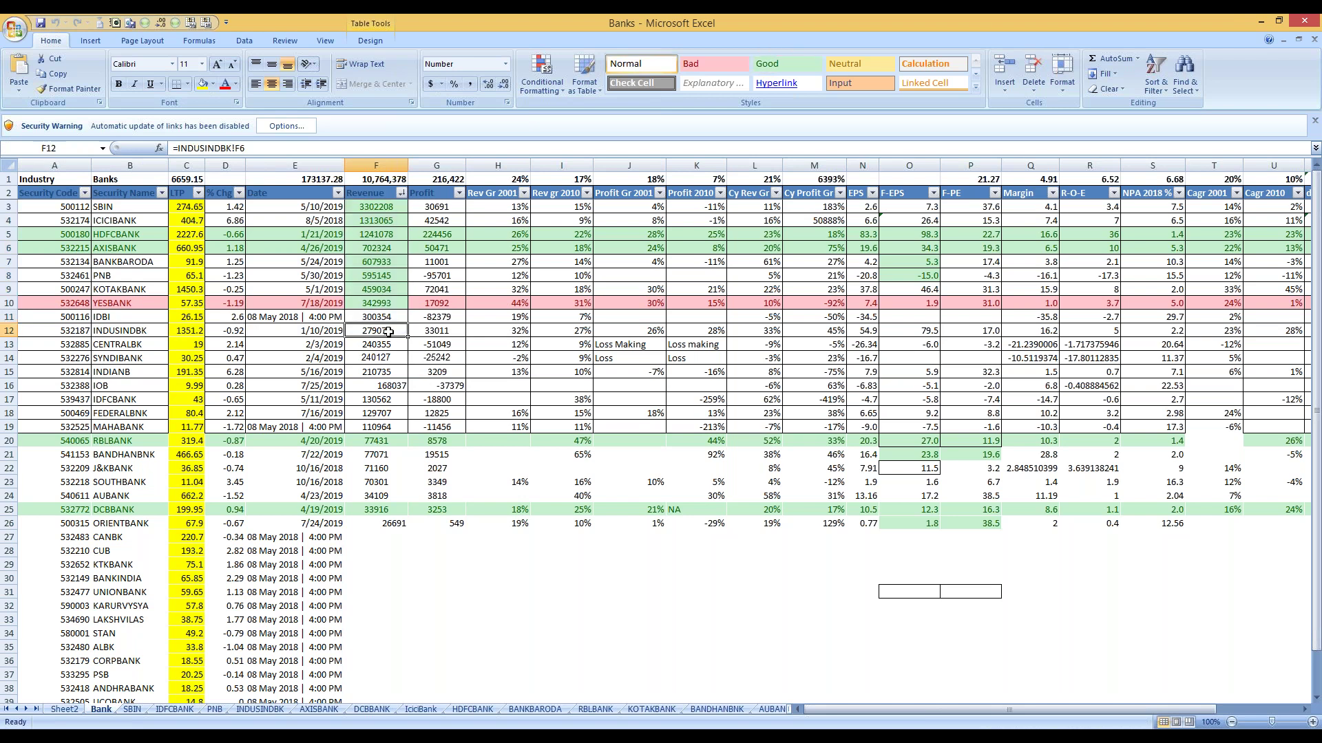
# Compare INDUSINDBK's revenue and profit growth rates in row 12 with those of YESBANK and IDBI.
pyautogui.moveTo(389, 333); pyautogui.dragTo(591, 333)
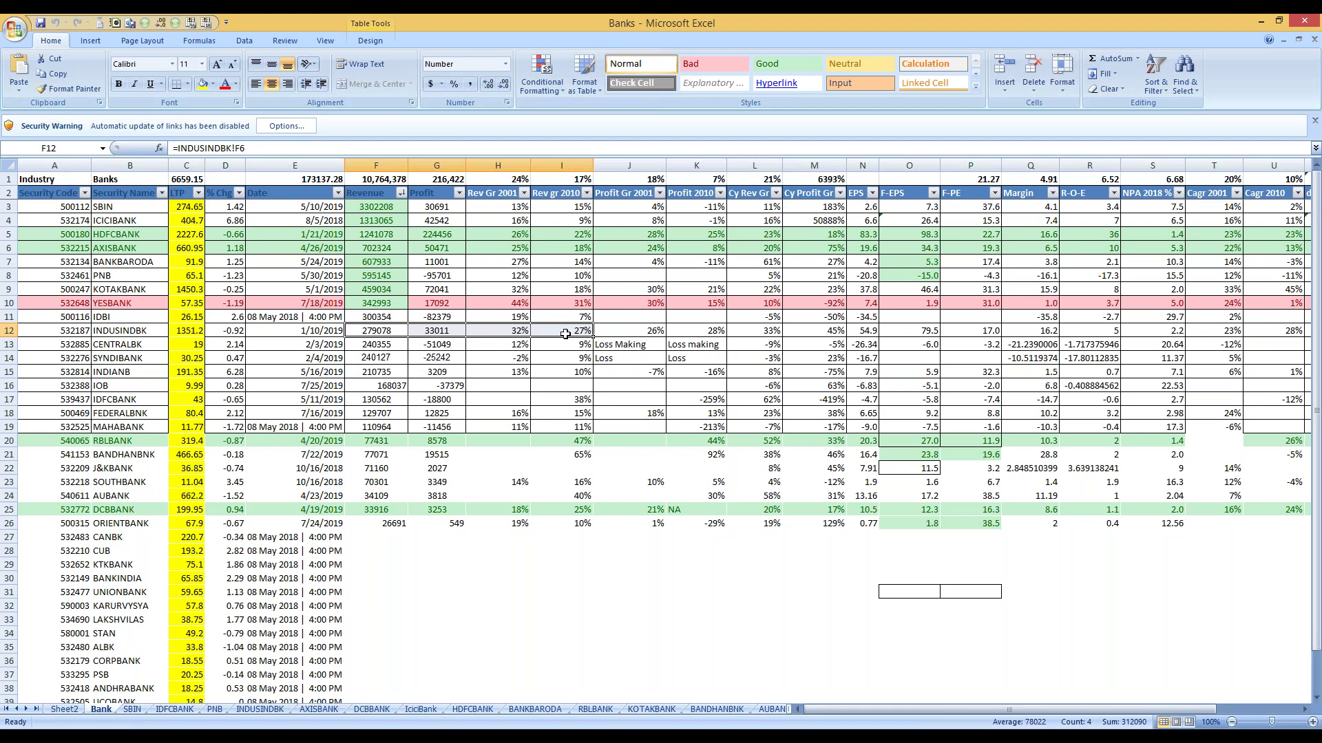
pyautogui.moveTo(513, 331); pyautogui.dragTo(708, 331)
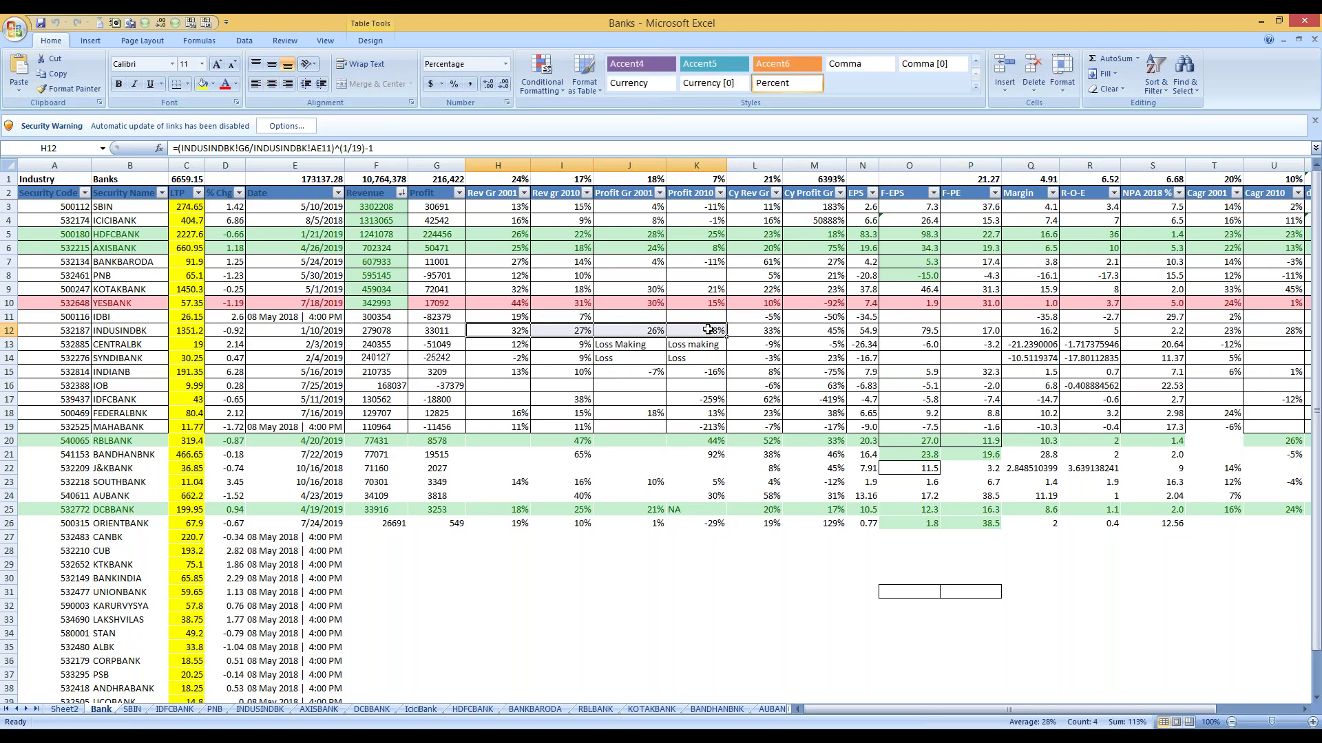
pyautogui.moveTo(574, 304); pyautogui.dragTo(763, 313)
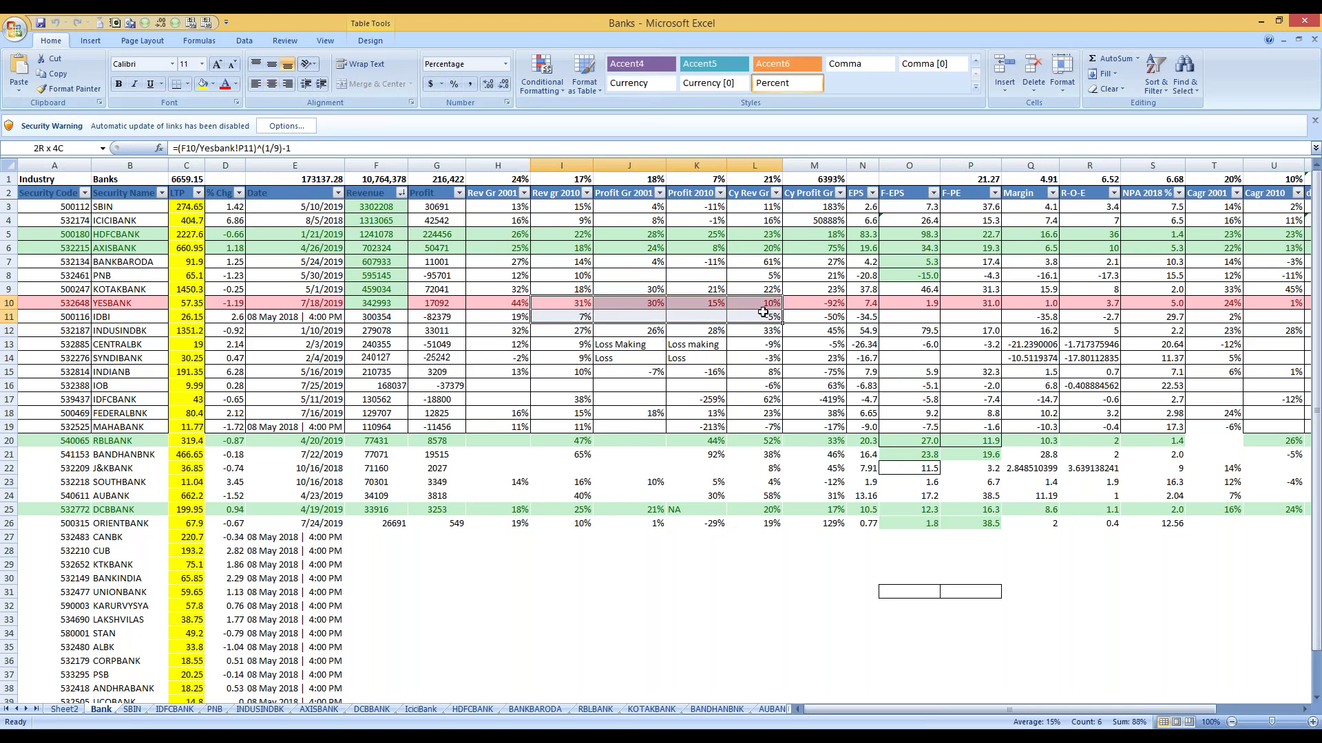
pyautogui.click(559, 320)
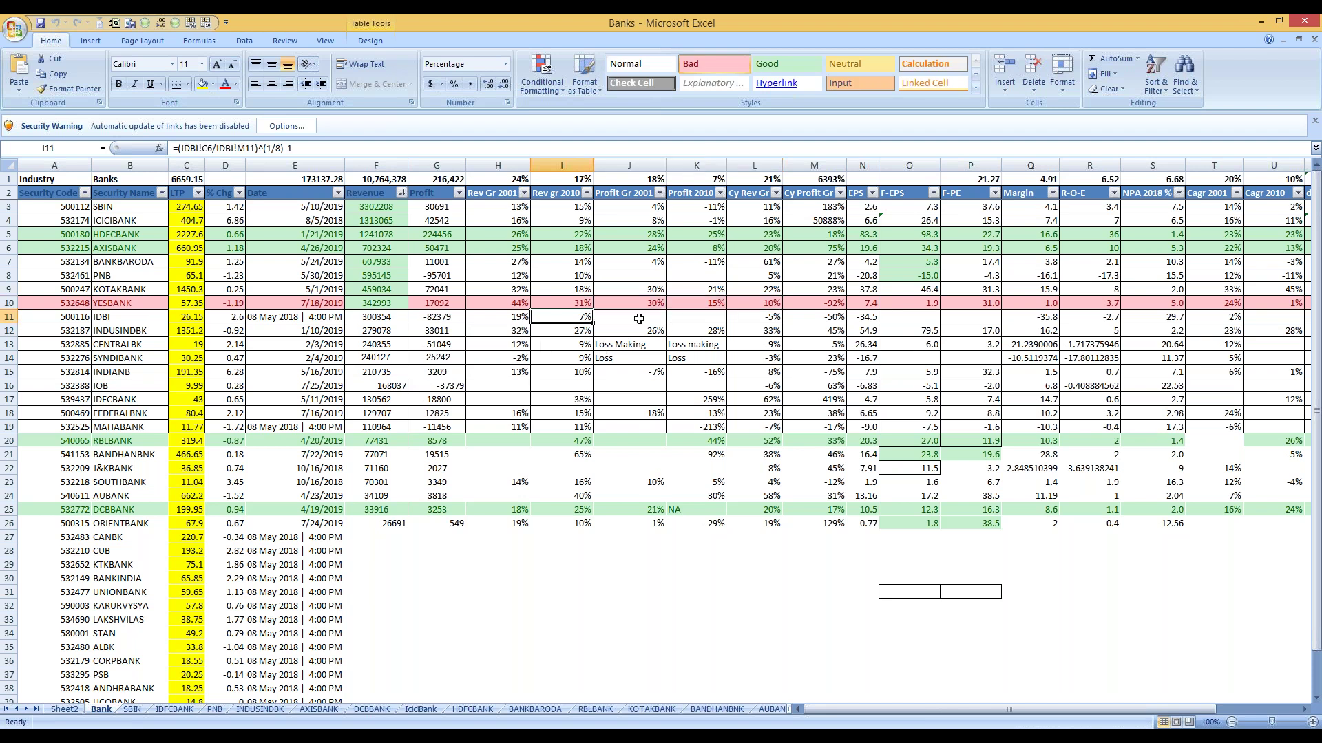
pyautogui.moveTo(561, 331); pyautogui.dragTo(764, 332)
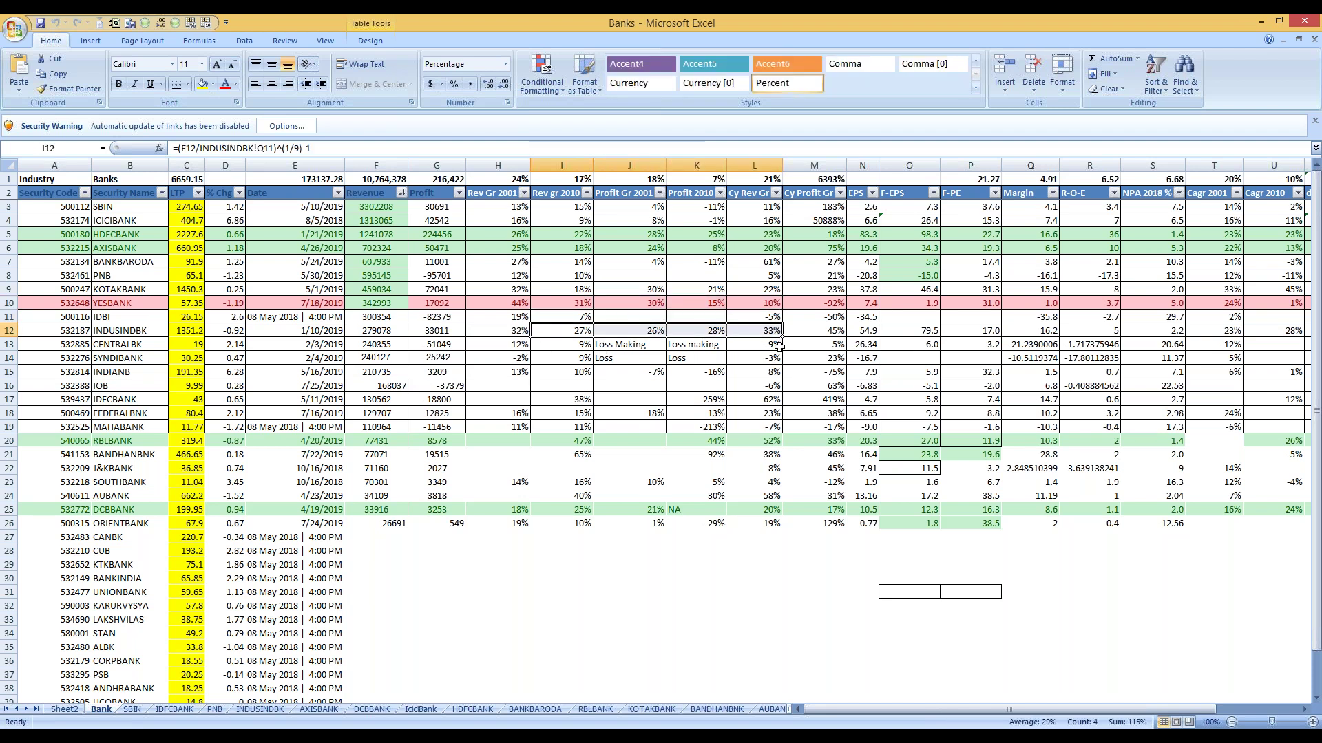
# Open the INDUSINDBK sheet and examine the revenue and profit growth in the 2019-20 Q1 table.
pyautogui.click(273, 710)
pyautogui.scroll(-5, 176, 465)
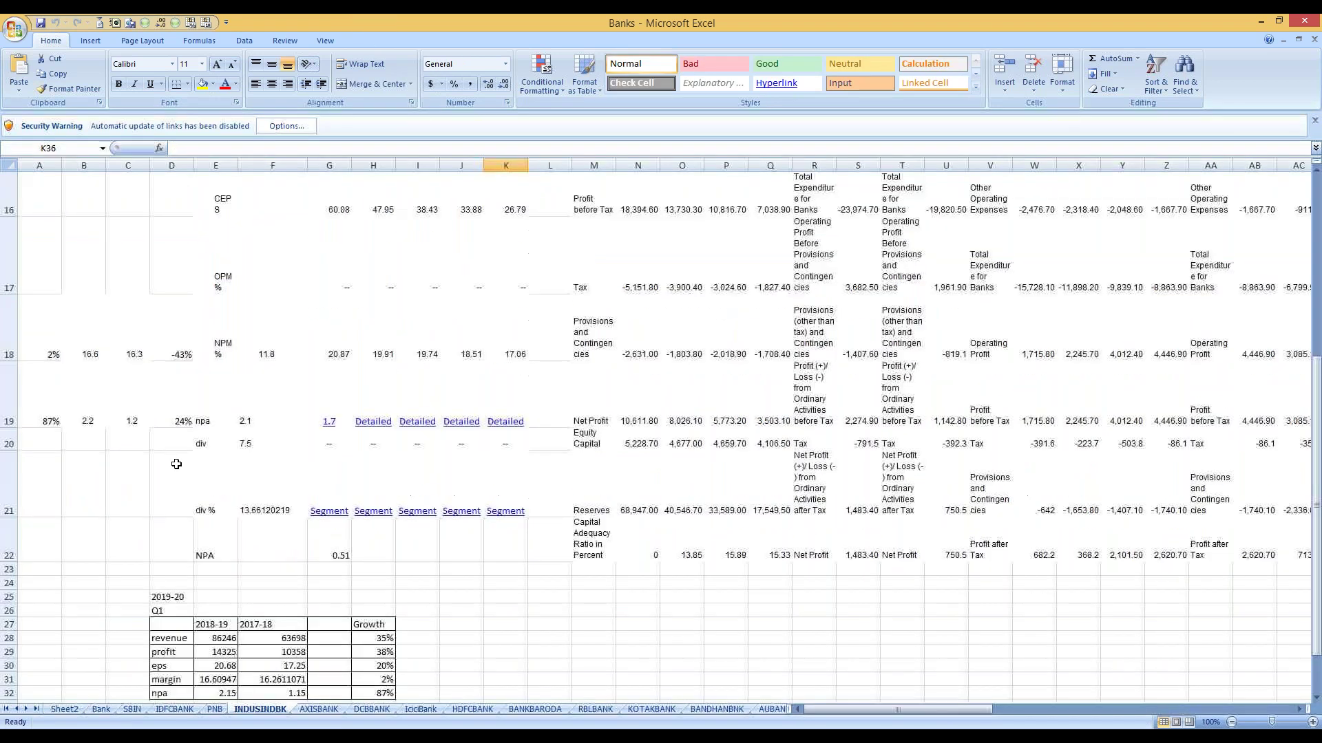
pyautogui.scroll(-2, 176, 465)
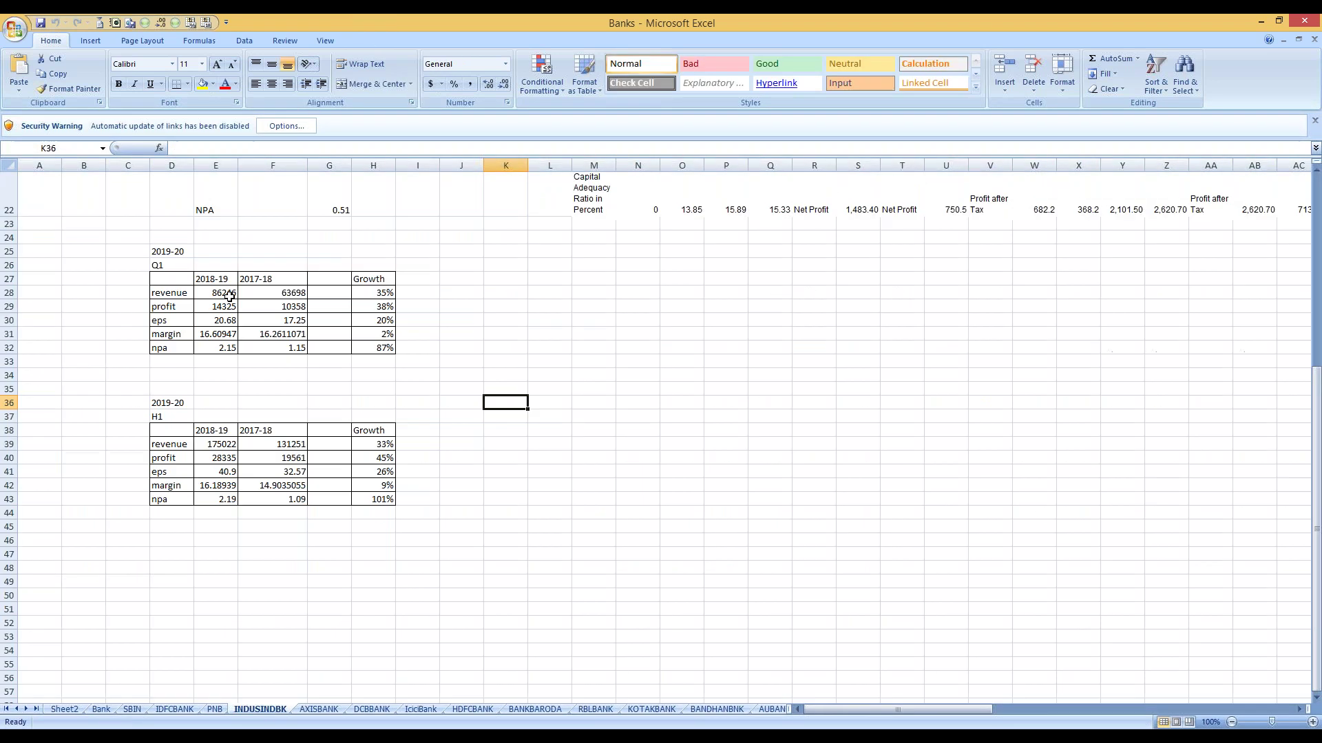
pyautogui.click(374, 291)
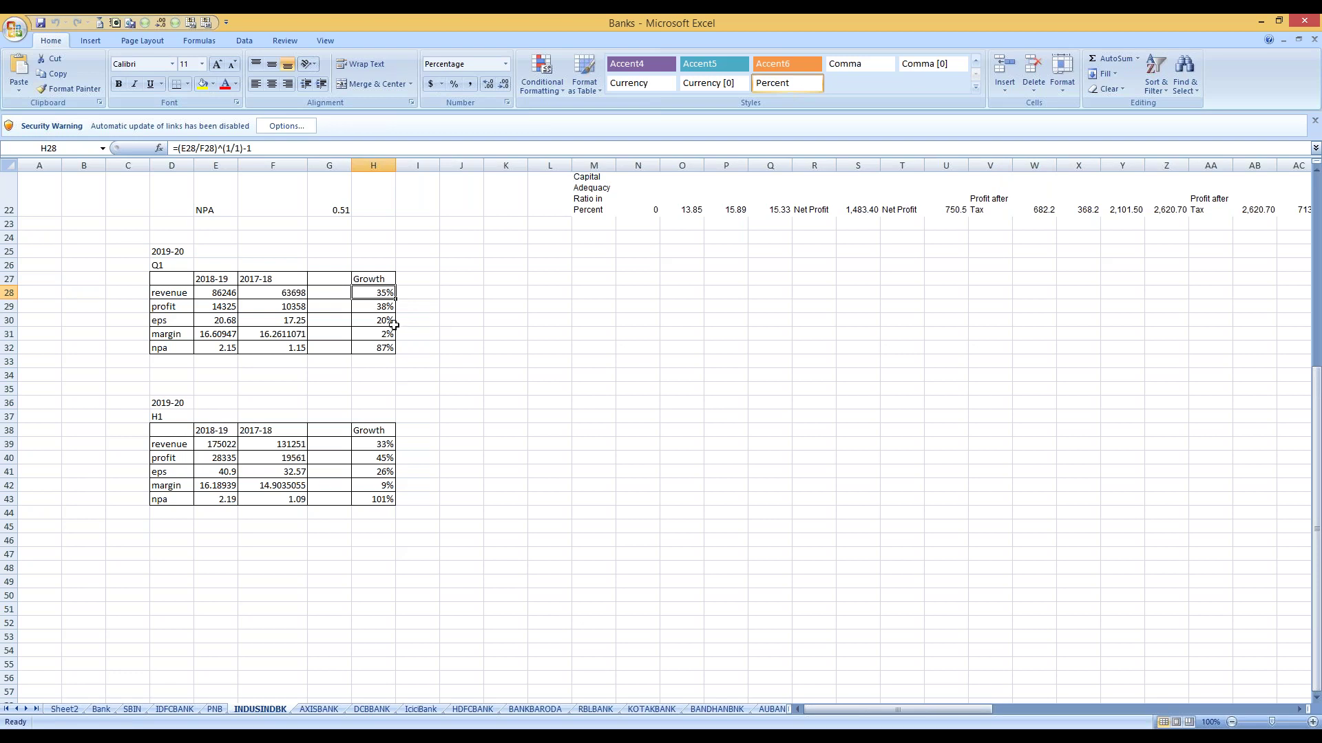
pyautogui.click(371, 311)
pyautogui.moveTo(377, 294); pyautogui.dragTo(390, 310)
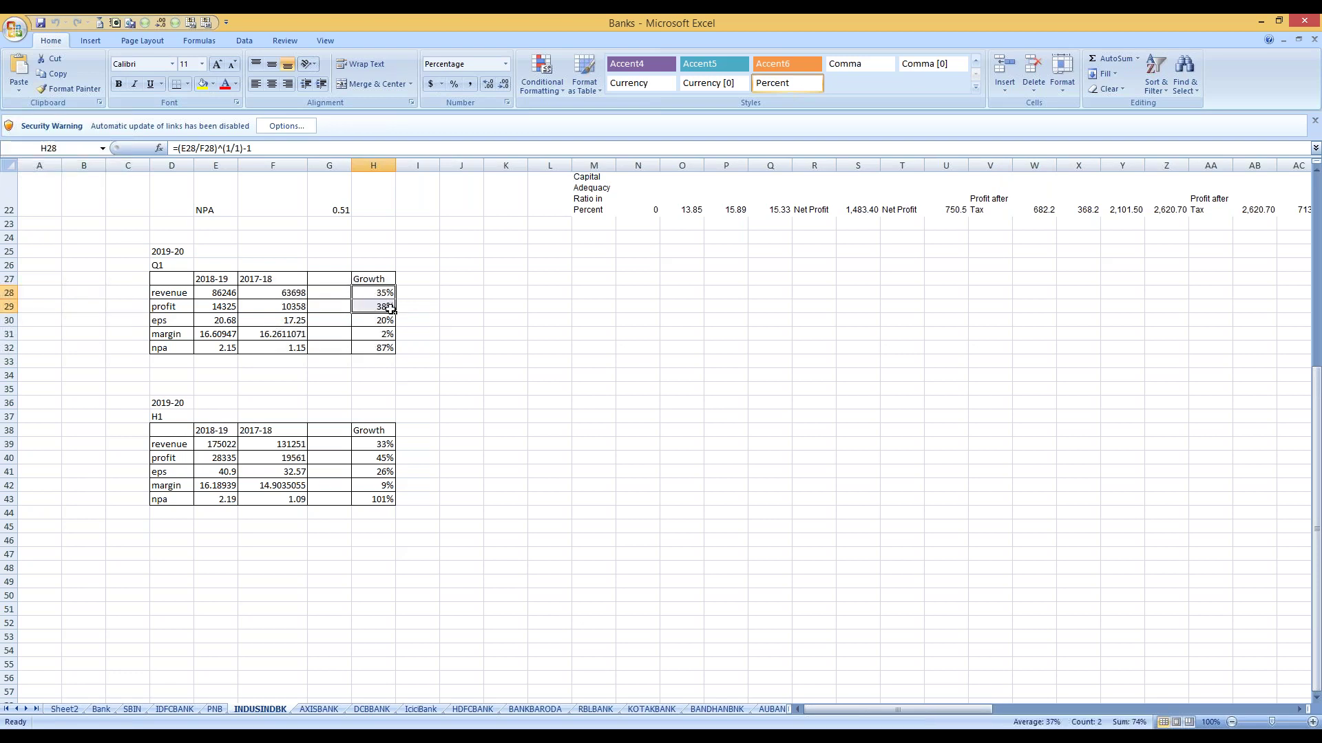
# Check the Q1 NPA growth and compare the 2018-19 and 2017-18 NPA values in row 32.
pyautogui.hotkey('ctrl', 'Down')
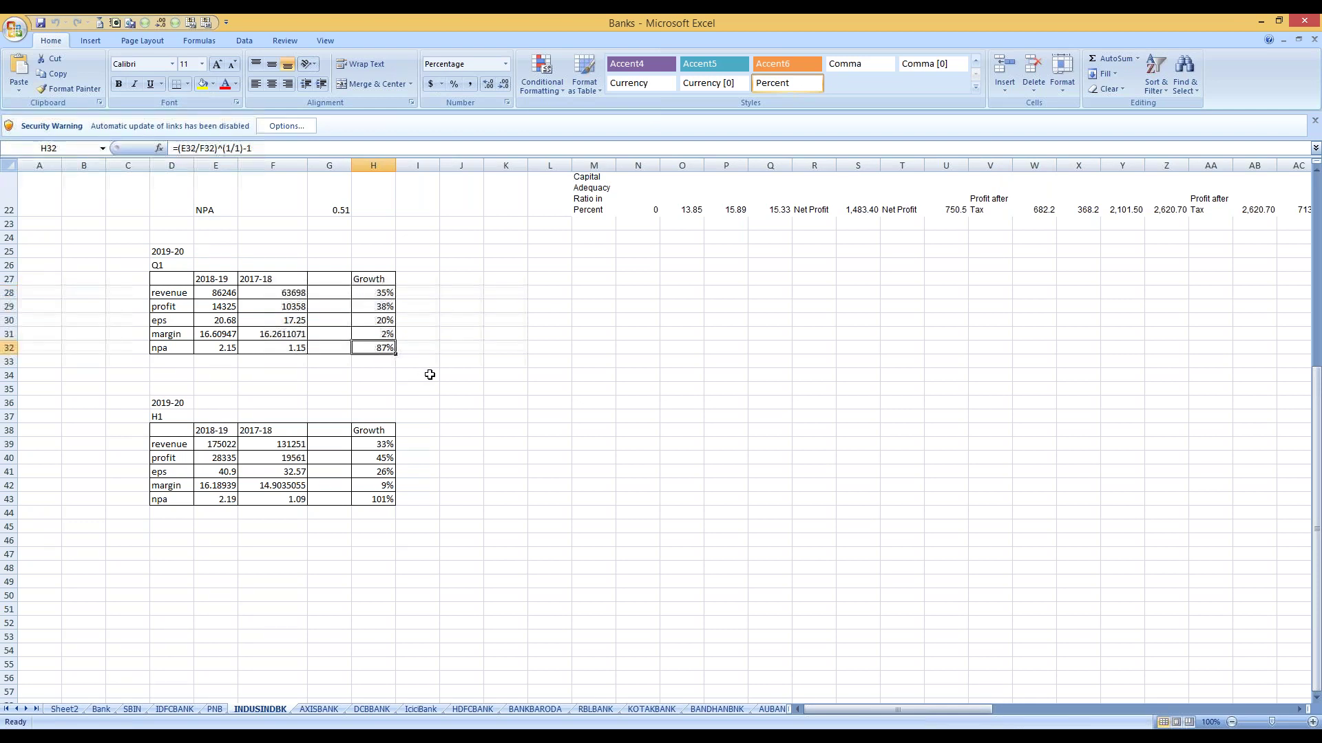
pyautogui.click(221, 347)
pyautogui.moveTo(273, 347); pyautogui.dragTo(241, 346)
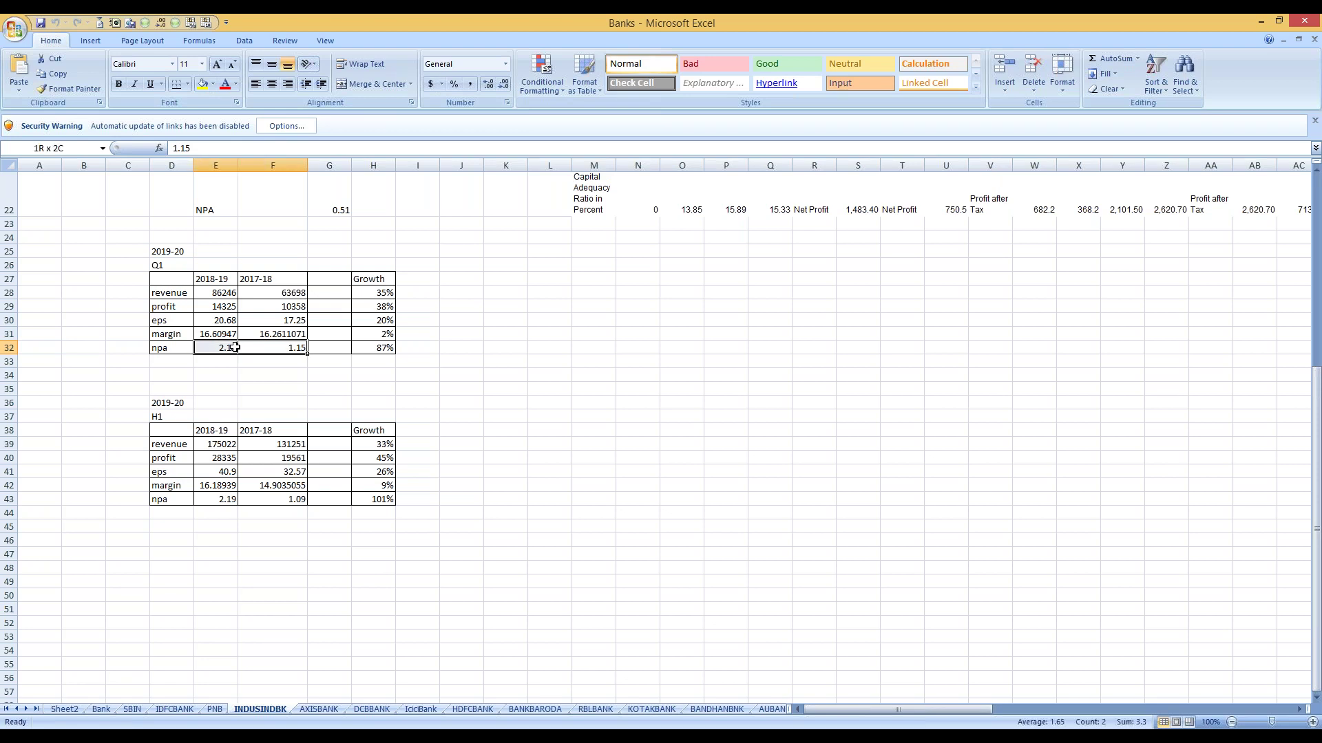
pyautogui.click(302, 360)
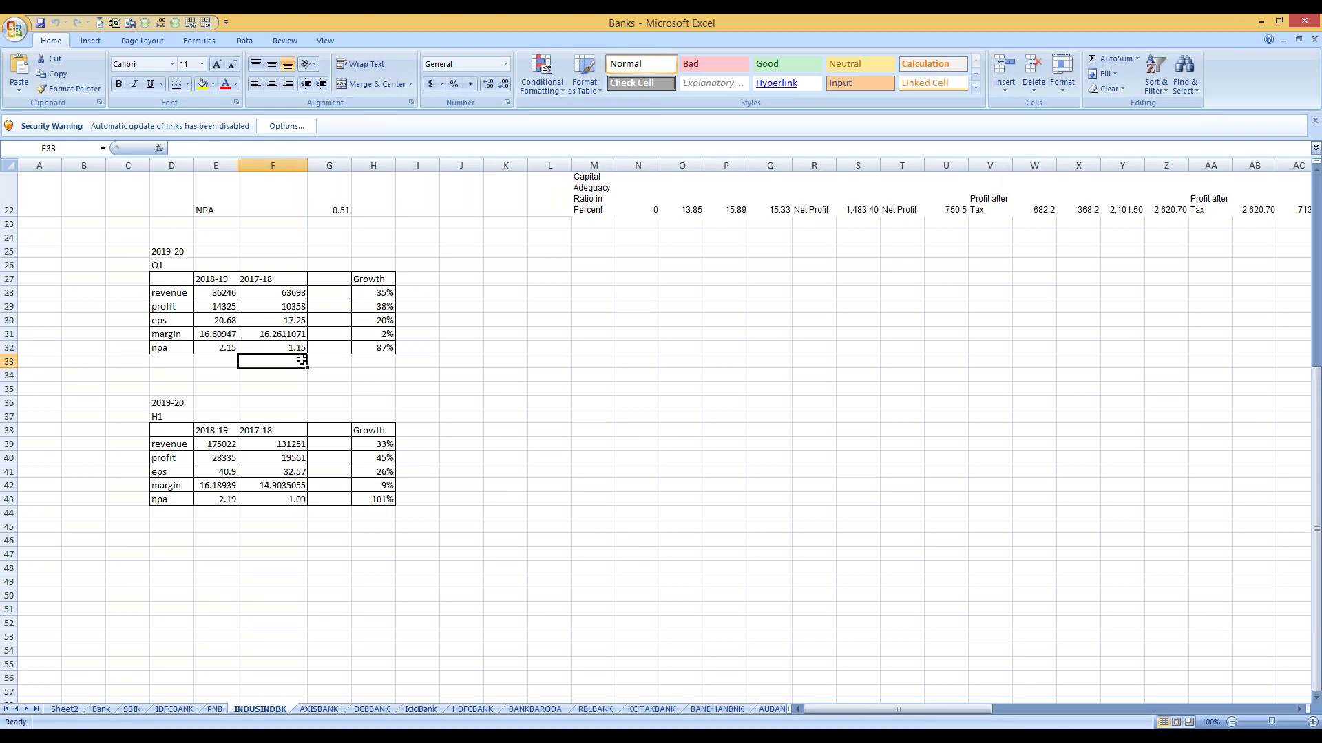
# Examine the revenue and profit growth in the 2019-20 H1 table and compare profit growth with Q1.
pyautogui.click(162, 415)
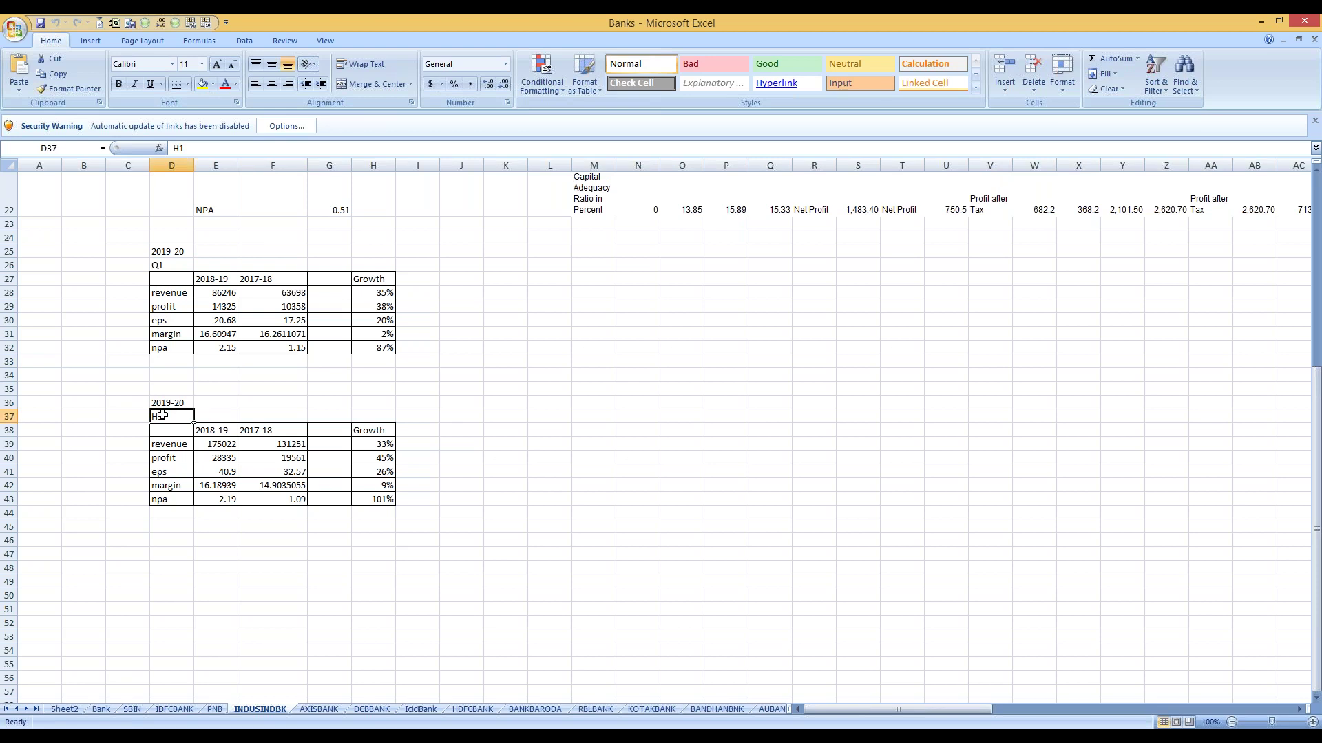
pyautogui.click(378, 443)
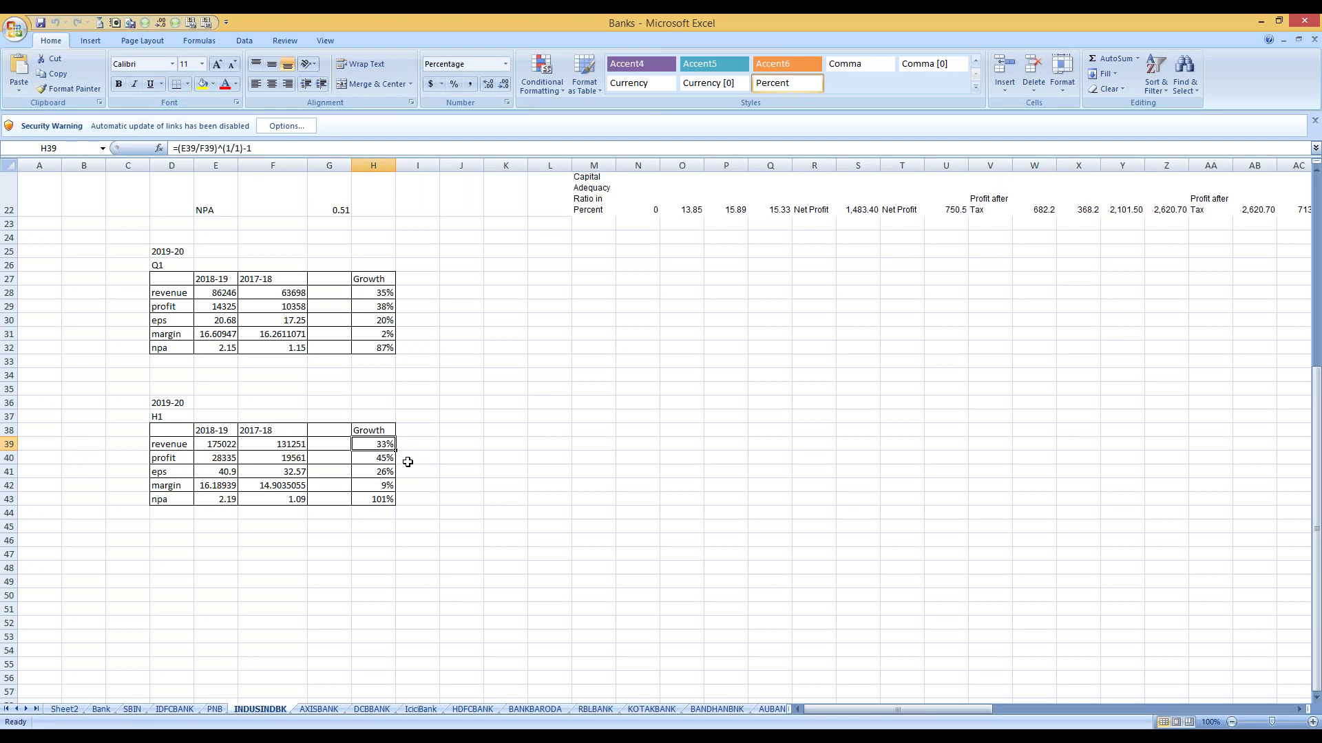
pyautogui.click(382, 457)
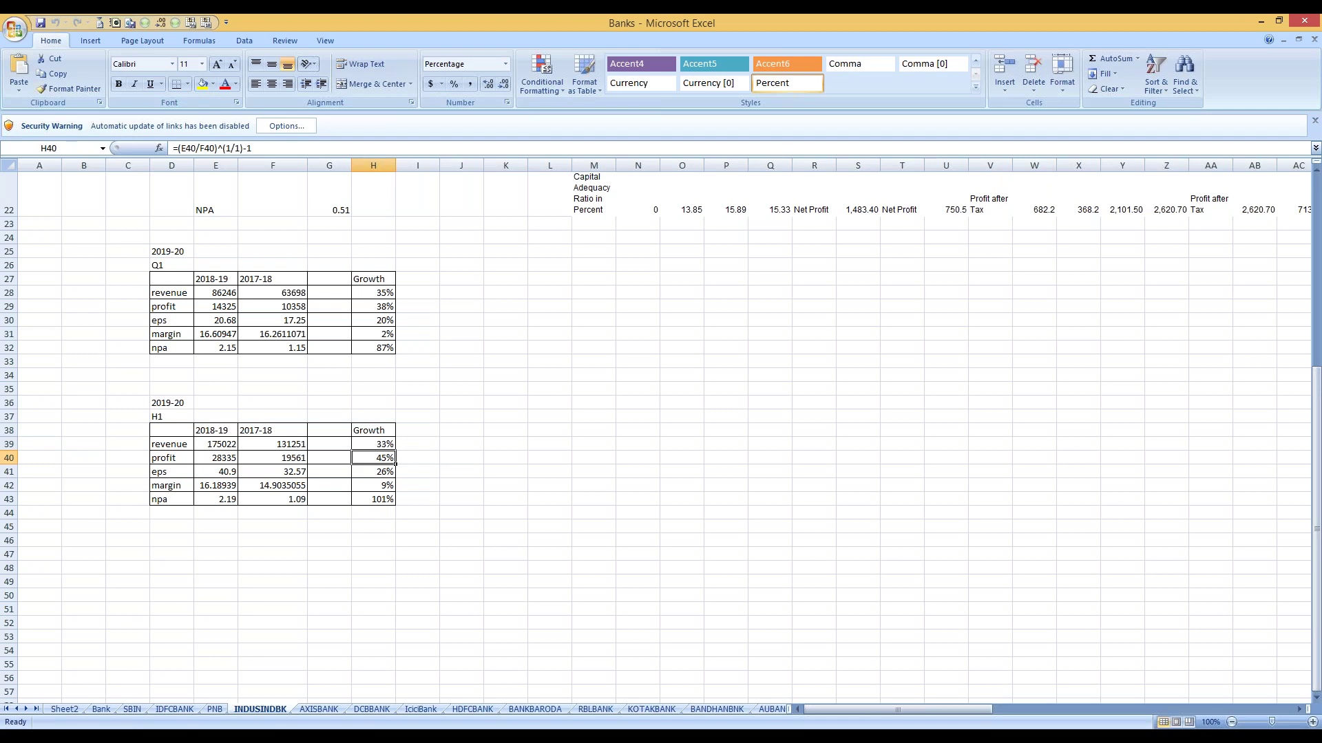
pyautogui.click(381, 309)
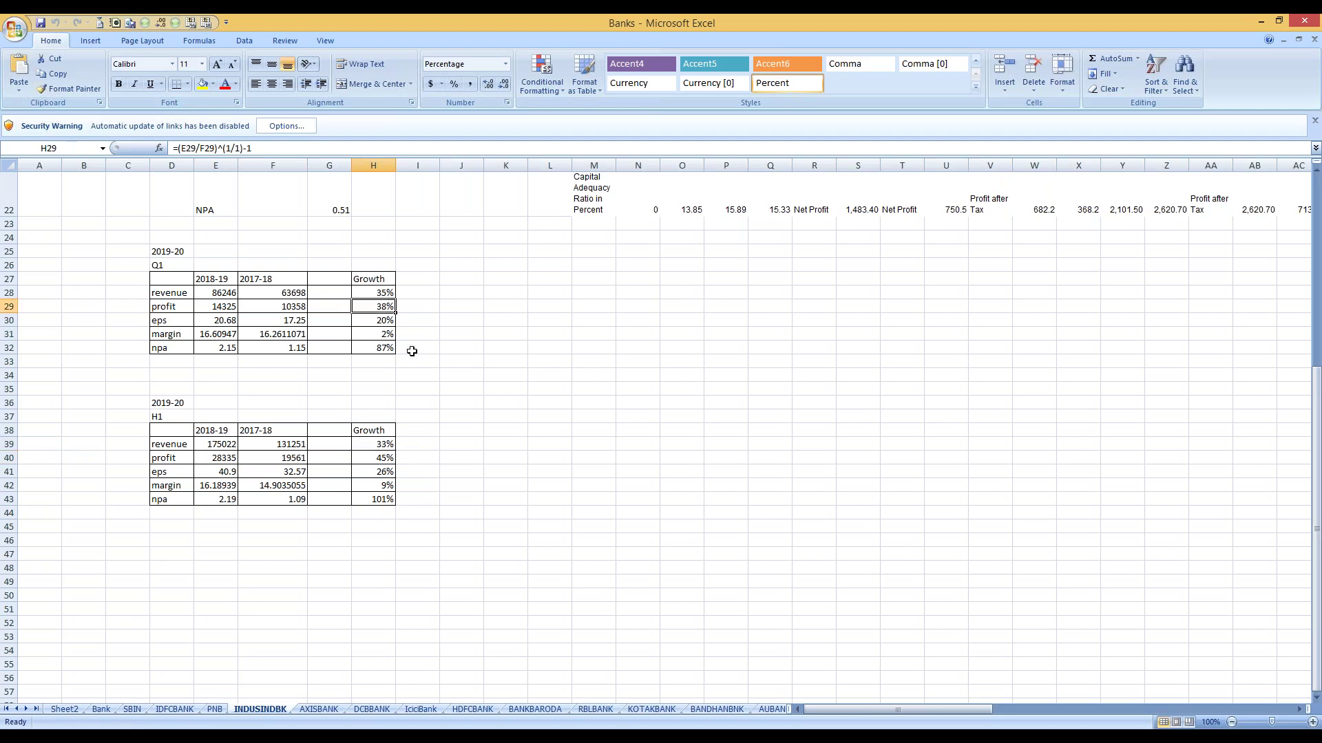
pyautogui.click(384, 458)
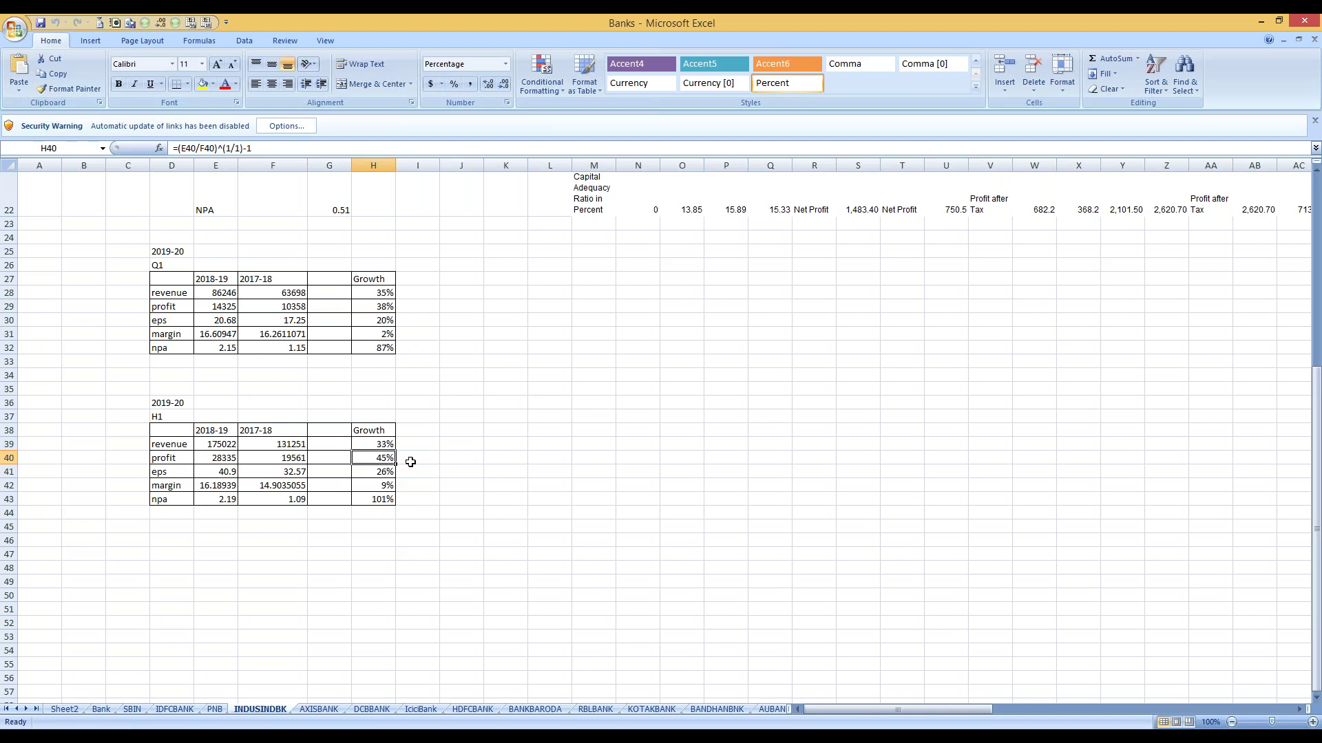
# Examine the H1 NPA values and their growth in E43:H43, and return to the Bank sheet.
pyautogui.click(378, 498)
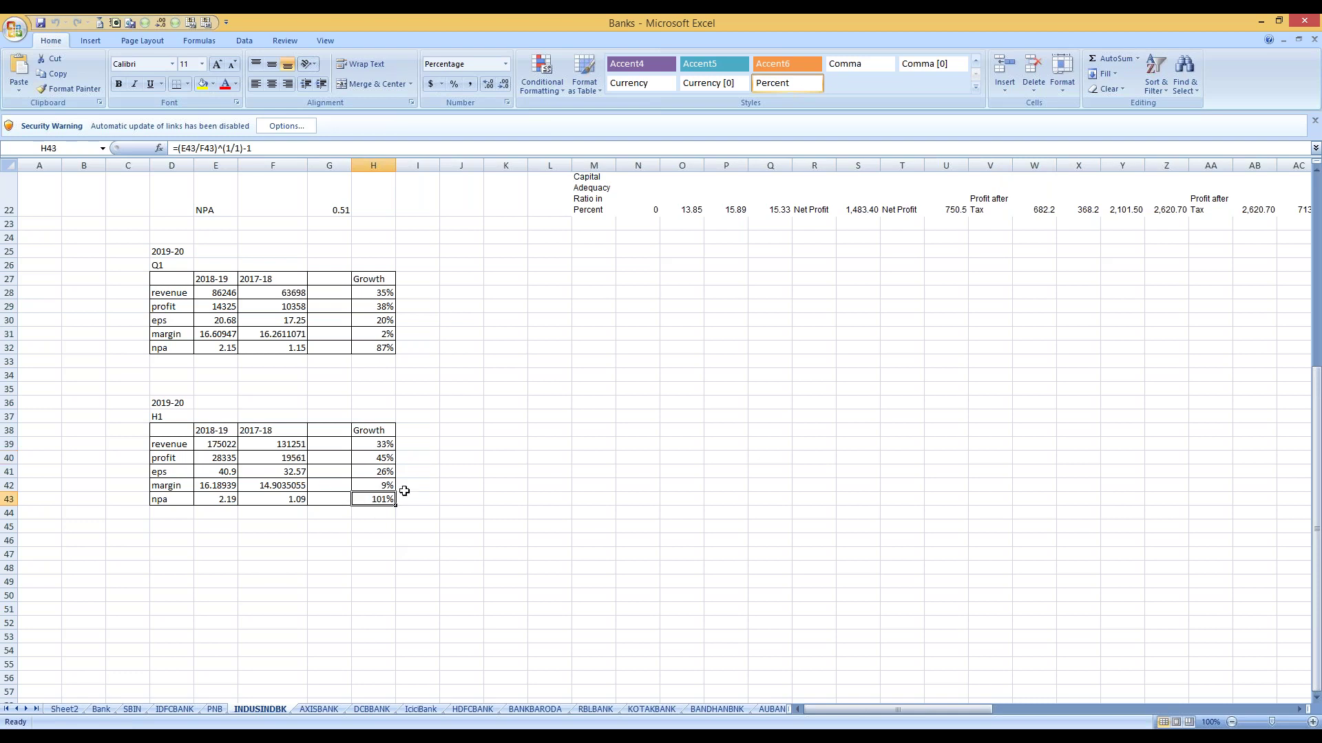
pyautogui.moveTo(219, 500); pyautogui.dragTo(303, 502)
pyautogui.moveTo(384, 499); pyautogui.dragTo(220, 494)
pyautogui.click(329, 566)
pyautogui.moveTo(384, 498); pyautogui.dragTo(222, 501)
pyautogui.click(386, 498)
pyautogui.moveTo(388, 497); pyautogui.dragTo(224, 499)
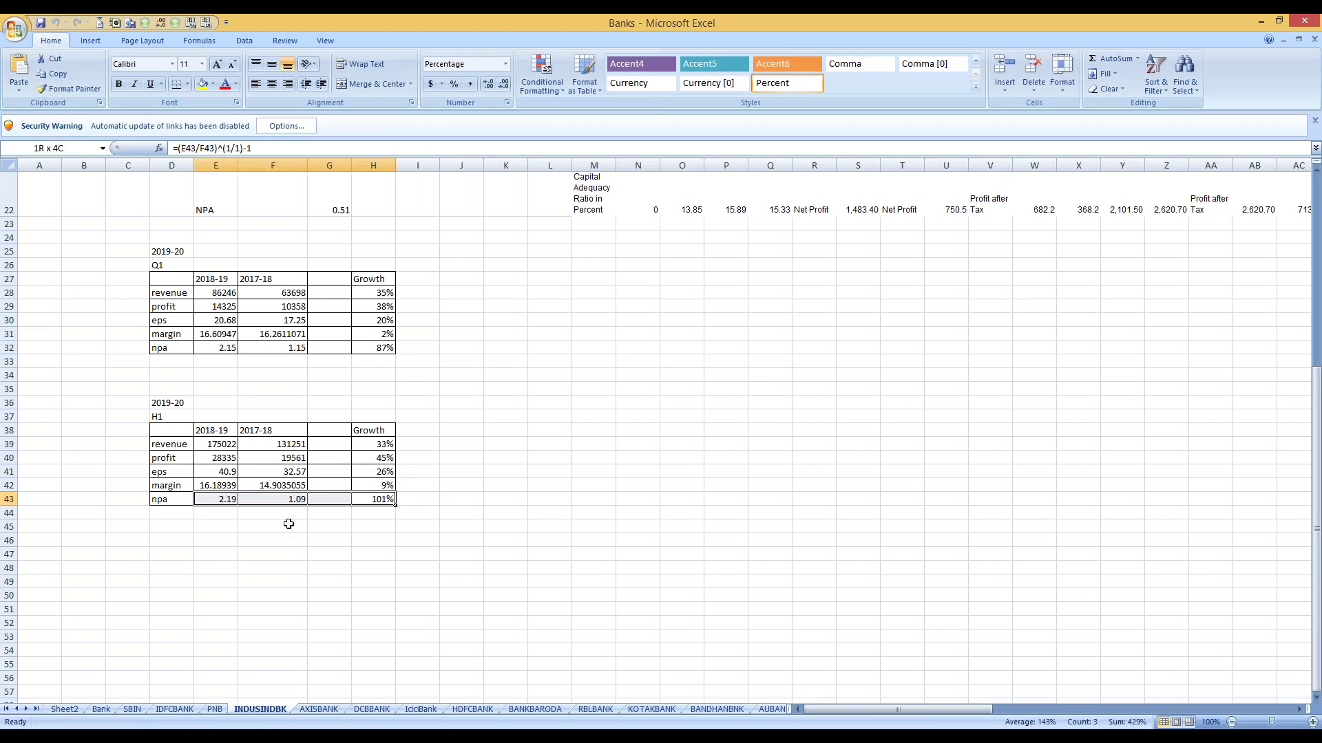
pyautogui.click(296, 527)
pyautogui.moveTo(372, 500); pyautogui.dragTo(222, 500)
pyautogui.scroll(2, 383, 521)
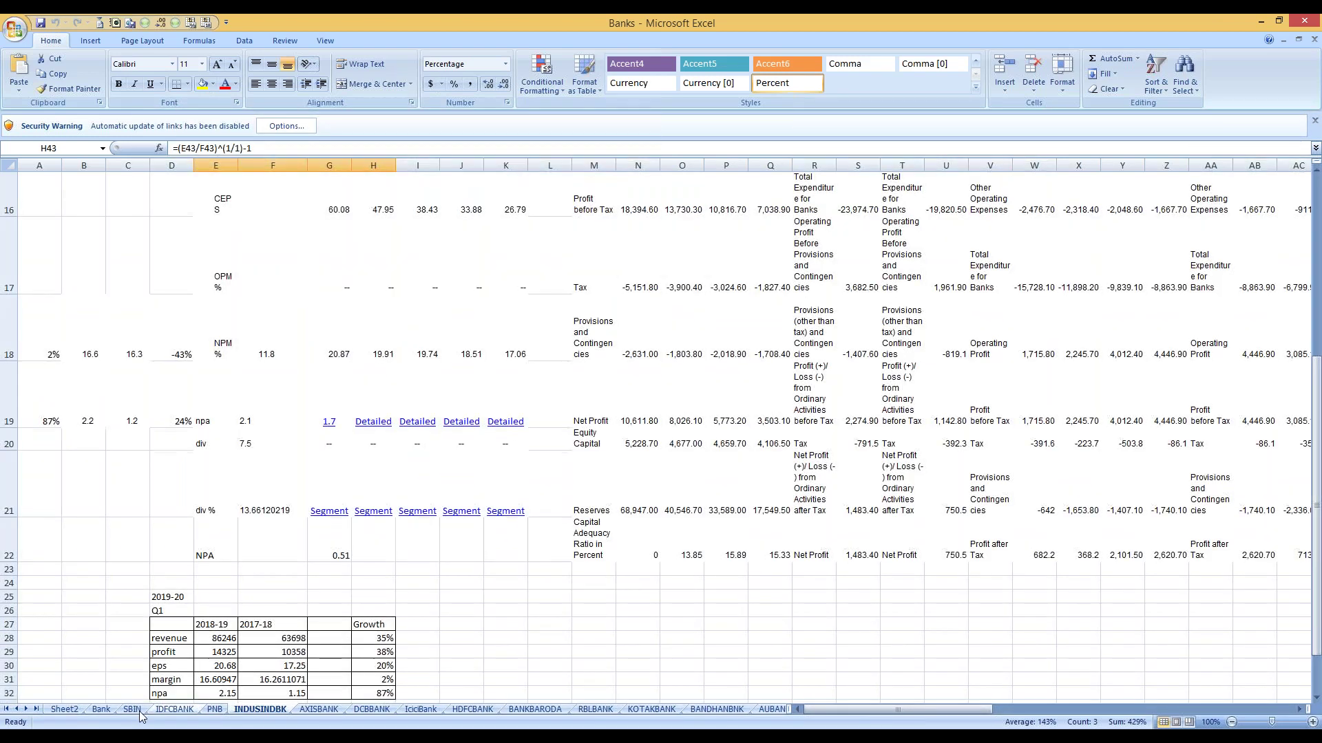
pyautogui.click(101, 710)
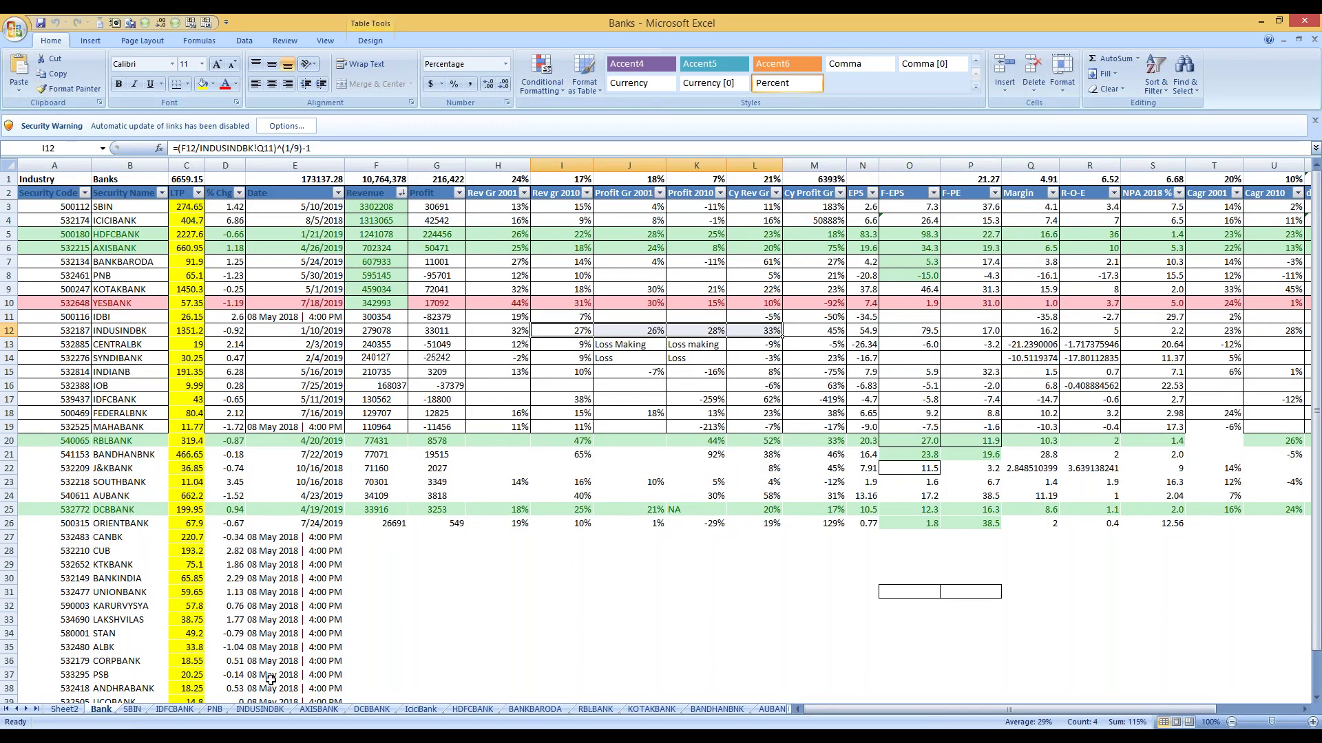
# Bring up the Investing.com live chart page in the browser, and return to the Banks workbook.
pyautogui.hotkey('alt', 'Tab')
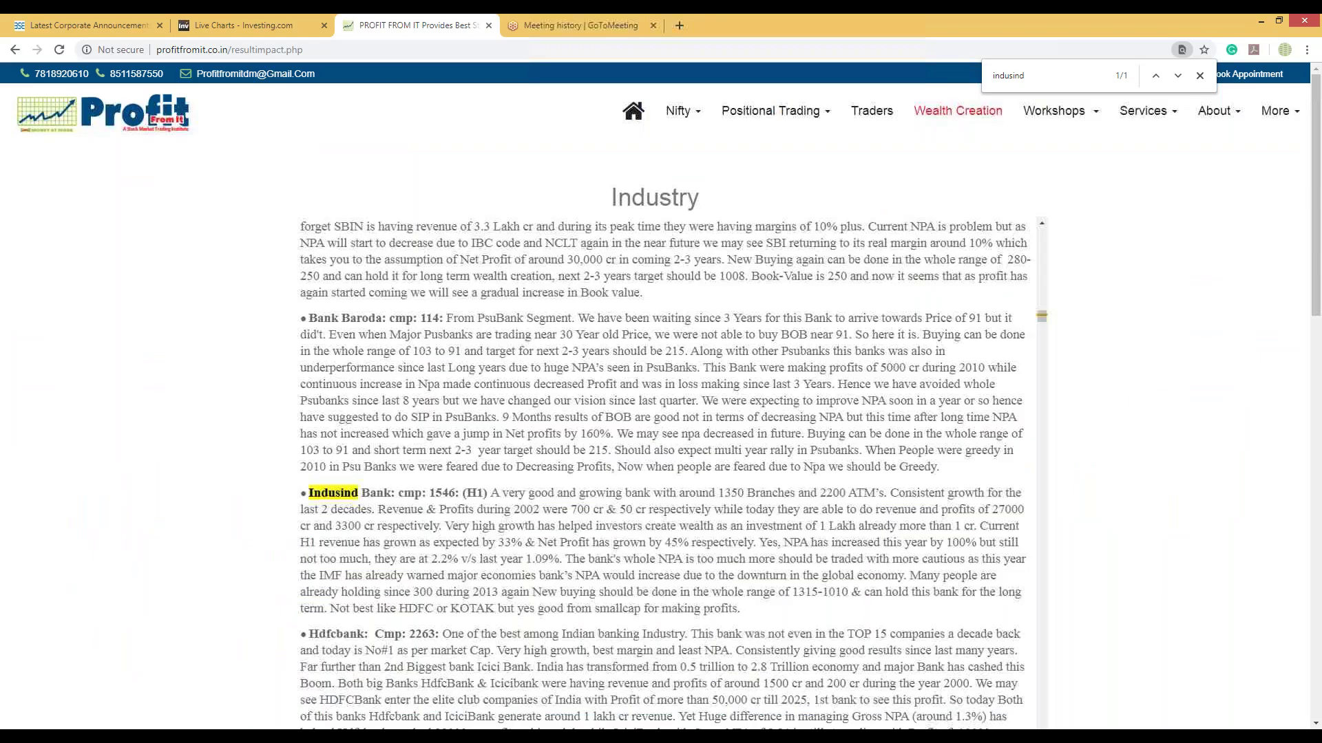
pyautogui.hotkey('ctrl', 'shift', 'Tab')
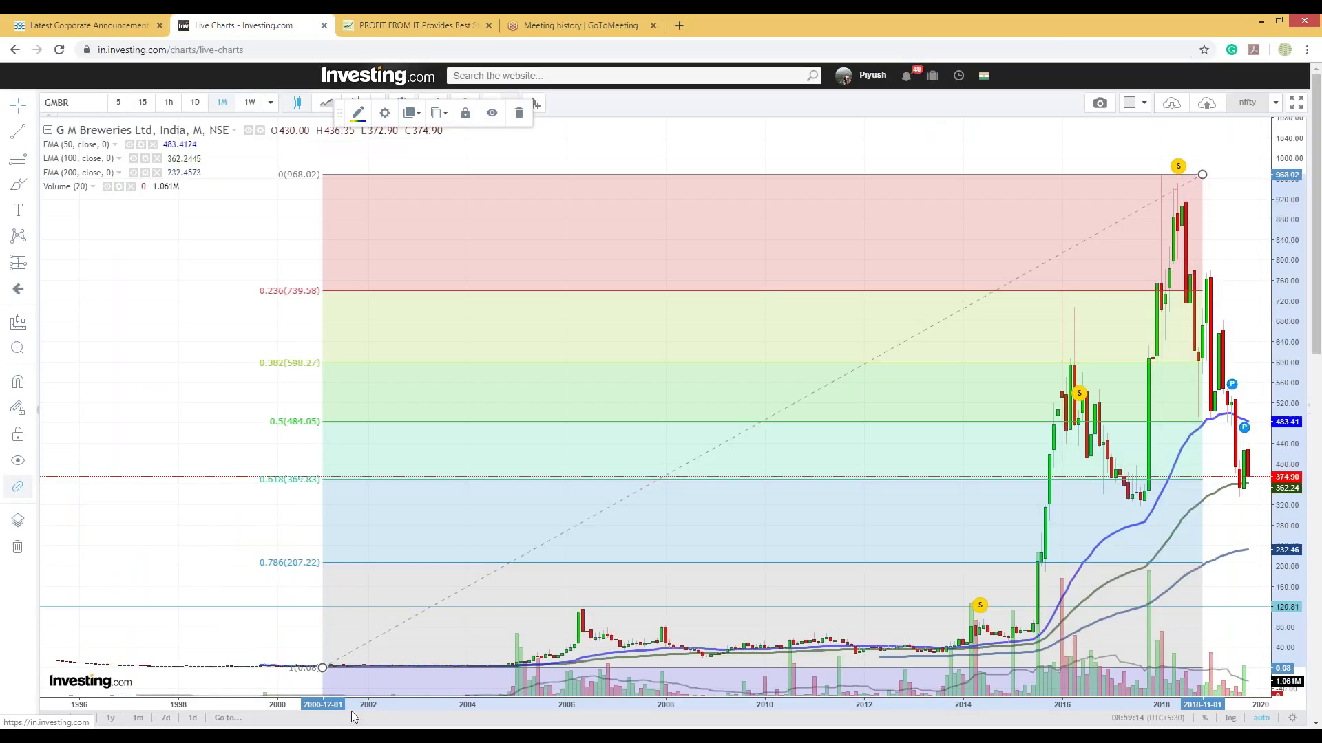
pyautogui.hotkey('alt', 'Tab')
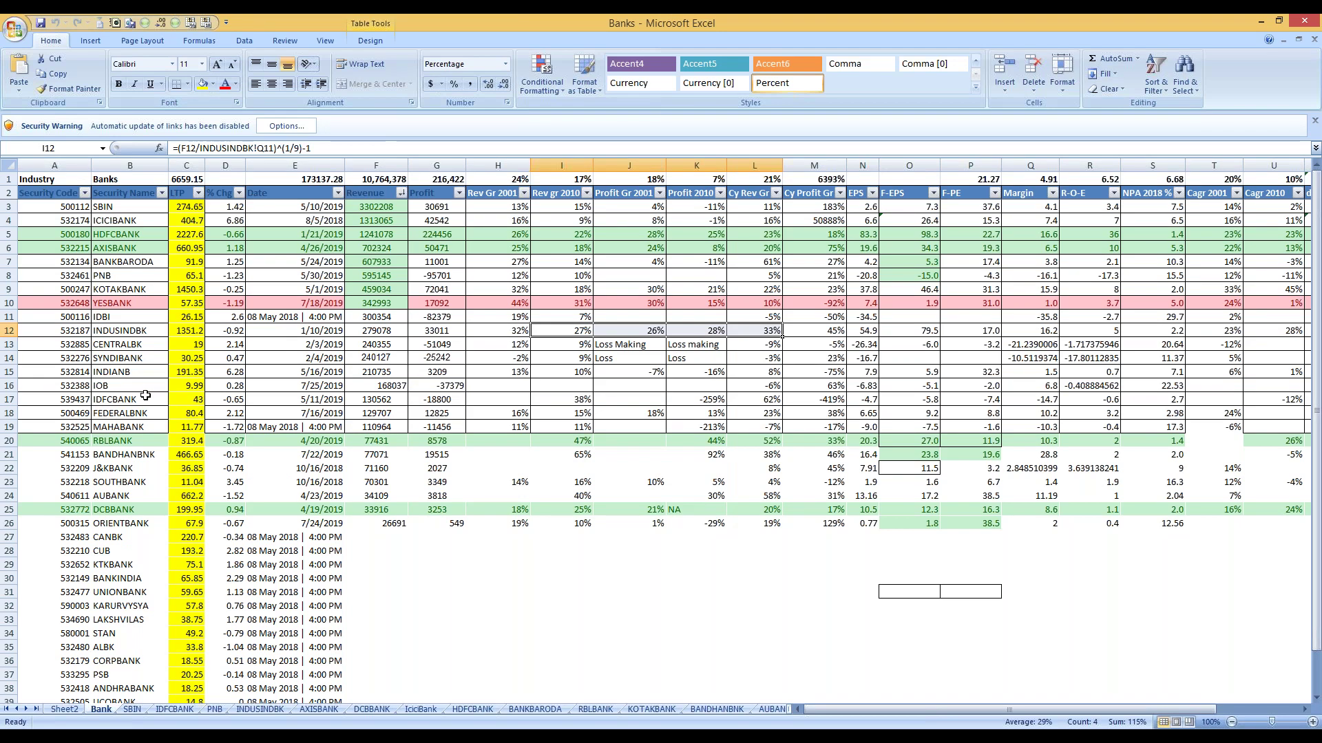
# Examine INDUSINDBK's row on the Bank sheet from its security name across to the F-EPS and F-PE values.
pyautogui.click(153, 334)
pyautogui.press('Right')
pyautogui.press('Right')
pyautogui.press('Right')
pyautogui.press('Right')
pyautogui.press('Right')
pyautogui.press('Right')
pyautogui.press('Right')
pyautogui.press('Right')
pyautogui.press('Right')
pyautogui.press('Right')
pyautogui.press('Right')
pyautogui.press('Right')
pyautogui.press('Right')
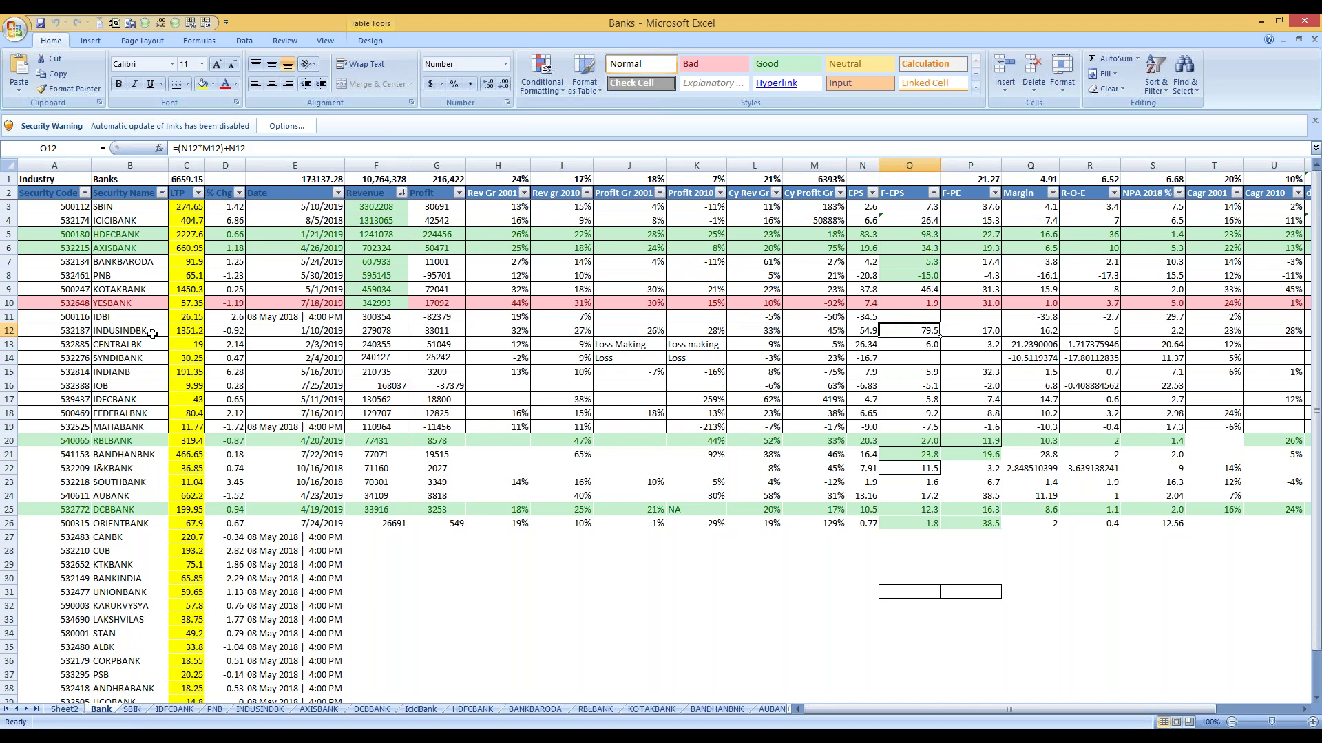
pyautogui.press('Right')
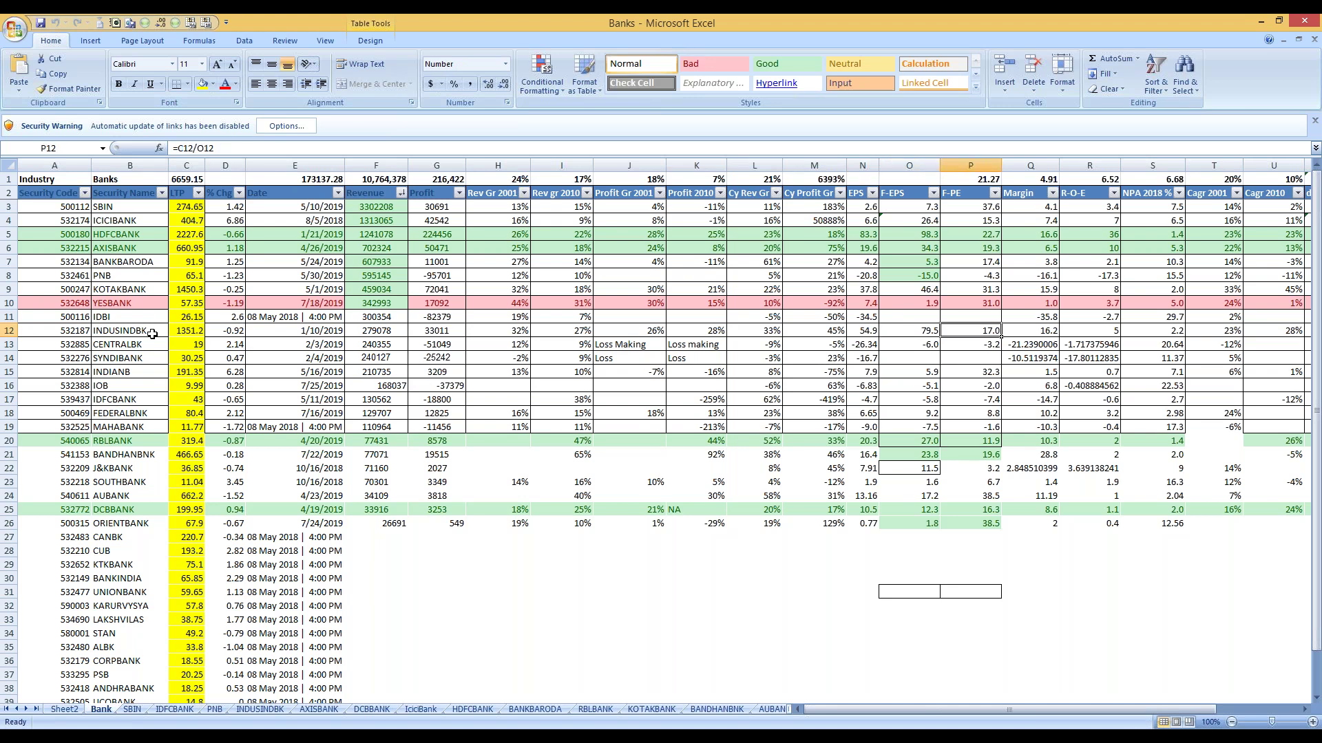
# Check INDUSINDBK's margin, R-O-E, NPA and Cagr figures in Q12:U12.
pyautogui.press('Right')
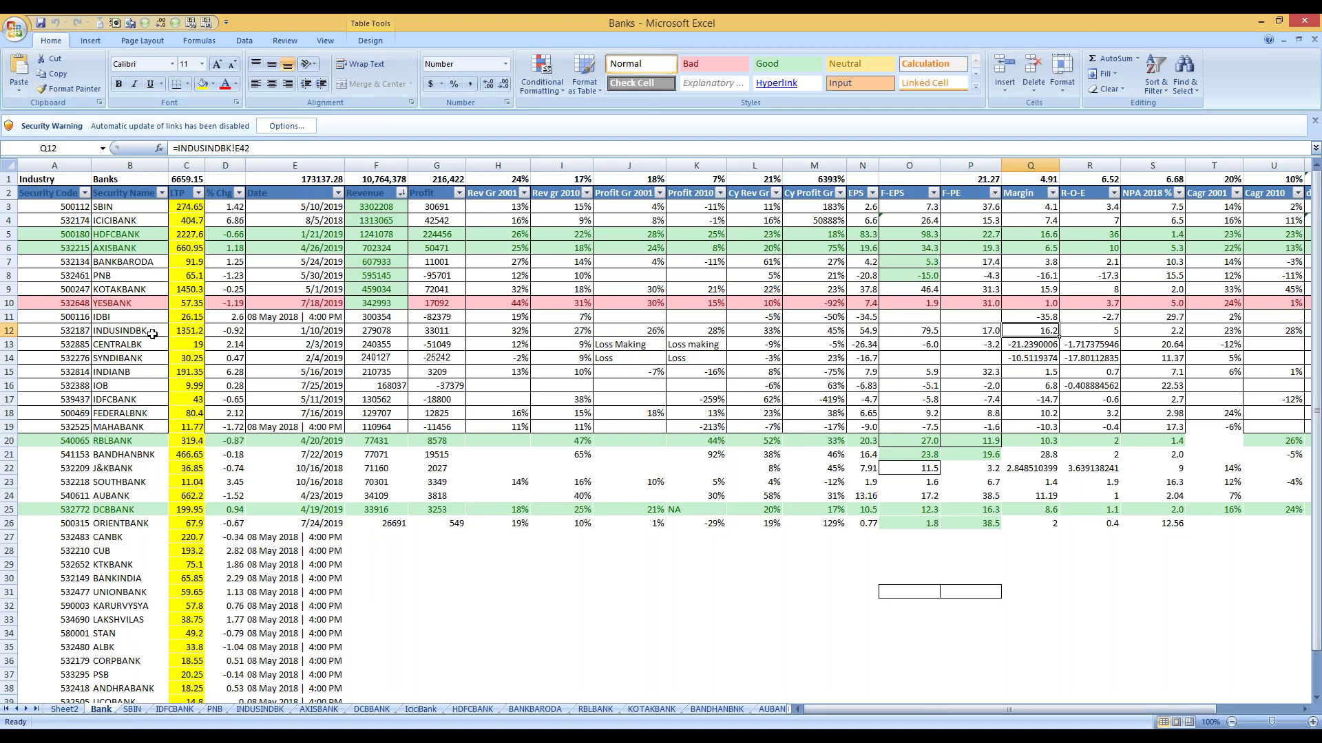
pyautogui.press('Right')
pyautogui.press('Right')
pyautogui.press('Right')
pyautogui.press('Right')
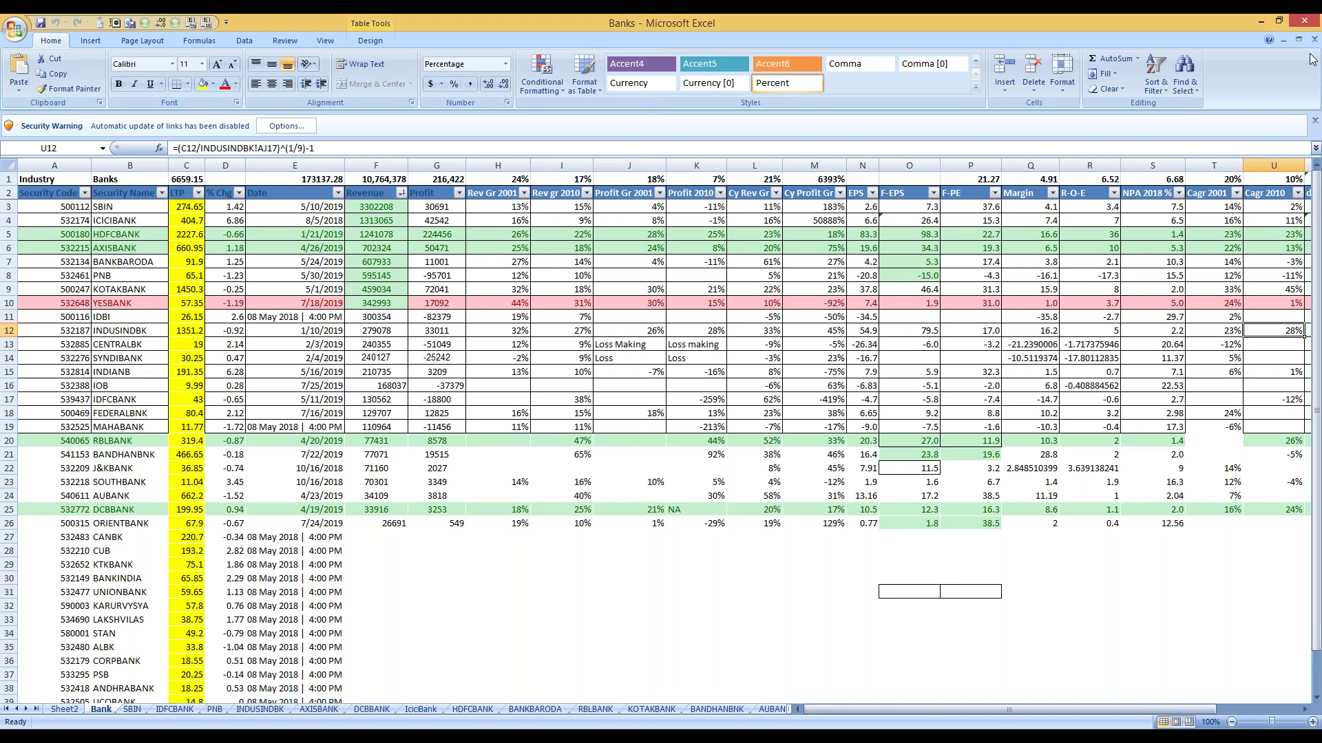
# Compare the NPA 2018 % values of the banks from IDBI down to IOB in S11:S16.
pyautogui.click(1168, 322)
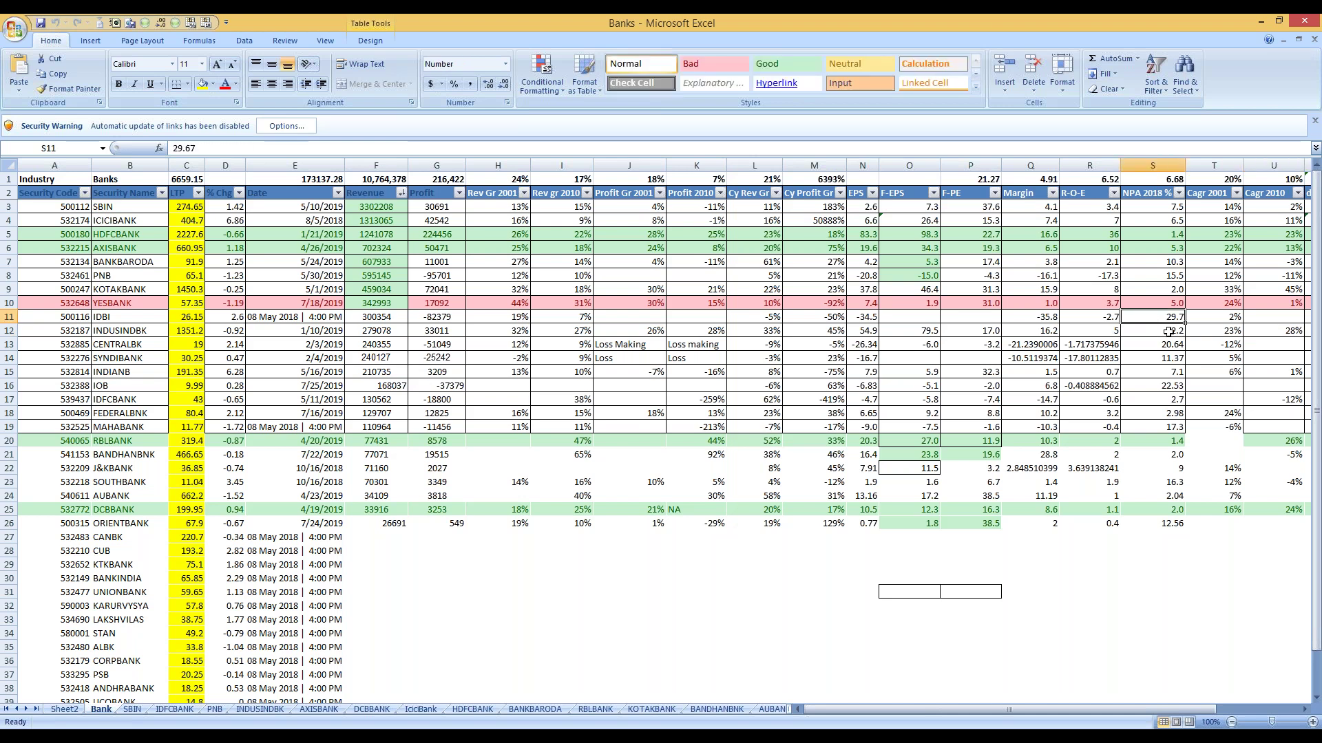
pyautogui.press('Down')
pyautogui.press('Down')
pyautogui.press('Down')
pyautogui.press('Down')
pyautogui.press('Down')
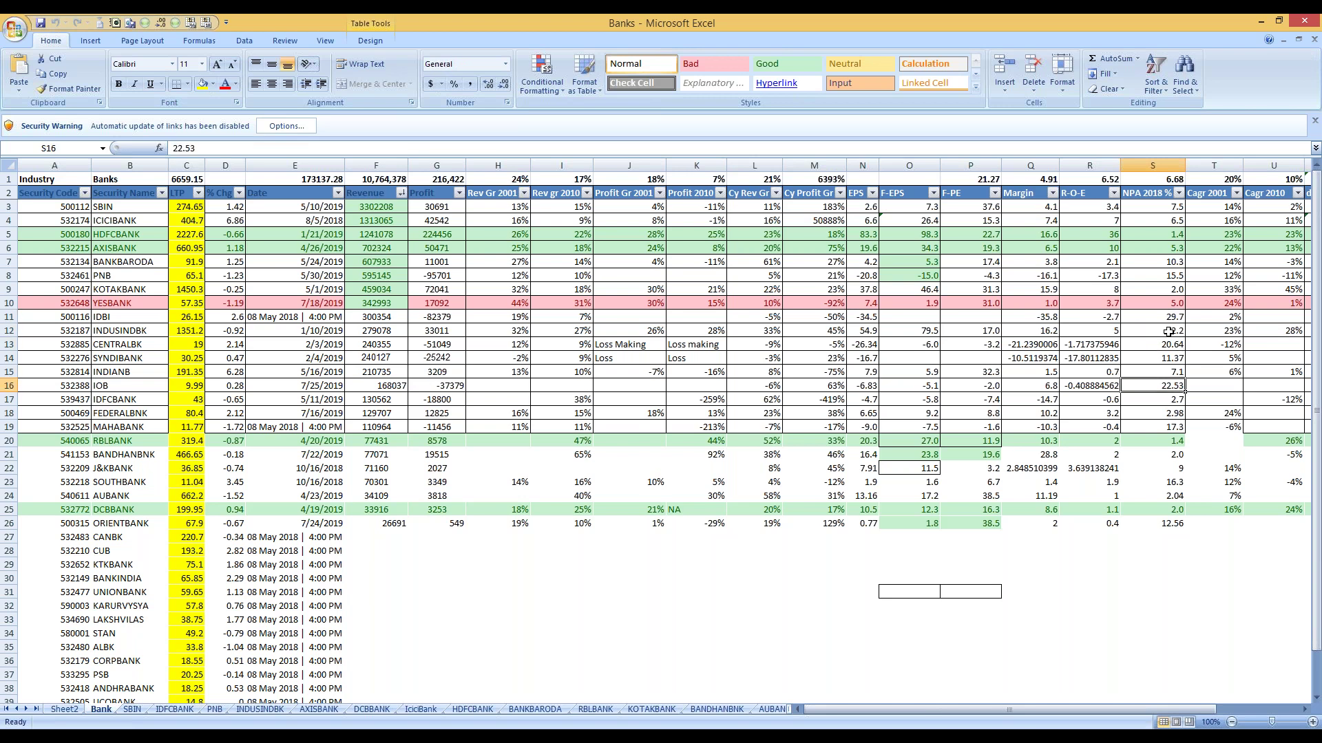
# Return to INDUSINDBK's row and review its profitability ratios alongside its NPA in S12.
pyautogui.press('Up')
pyautogui.press('Up')
pyautogui.press('Up')
pyautogui.press('Up')
pyautogui.press('Left')
pyautogui.press('Left')
pyautogui.press('Left')
pyautogui.press('Left')
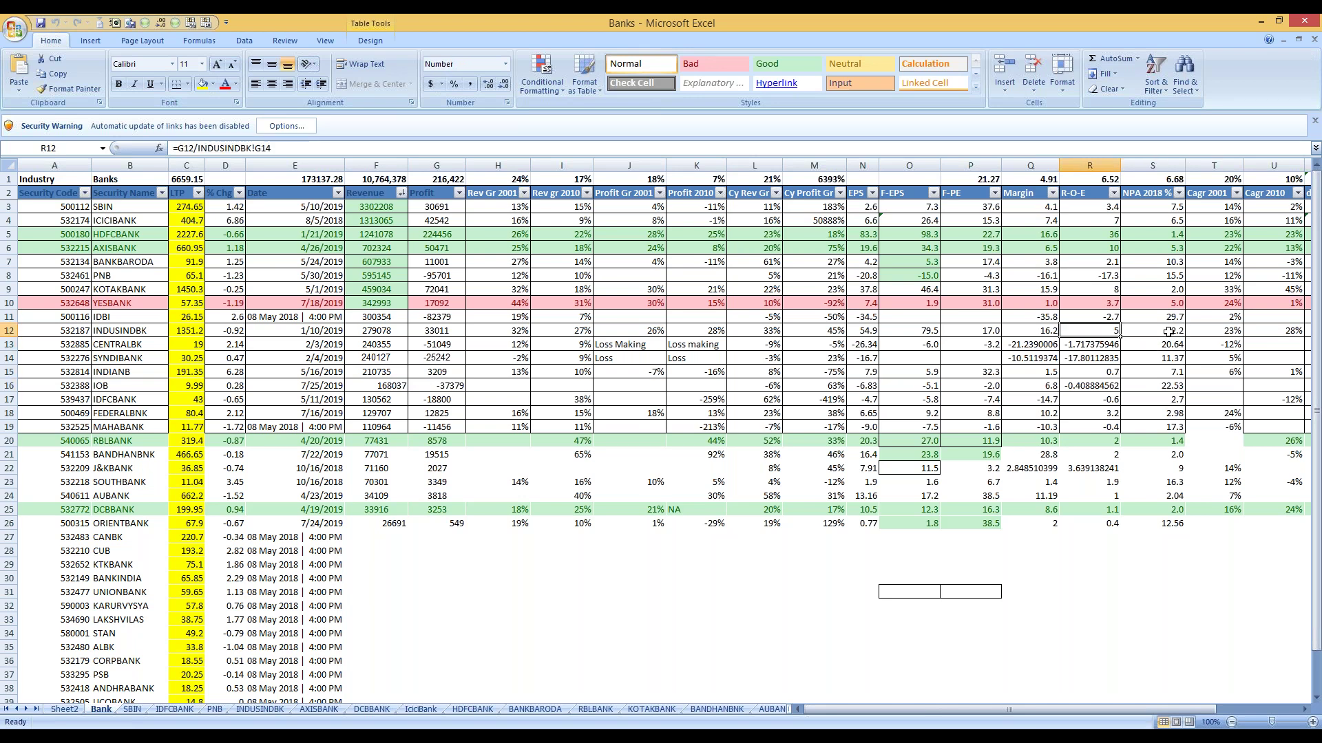
pyautogui.press('Right')
pyautogui.press('Right')
pyautogui.press('Right')
pyautogui.press('Right')
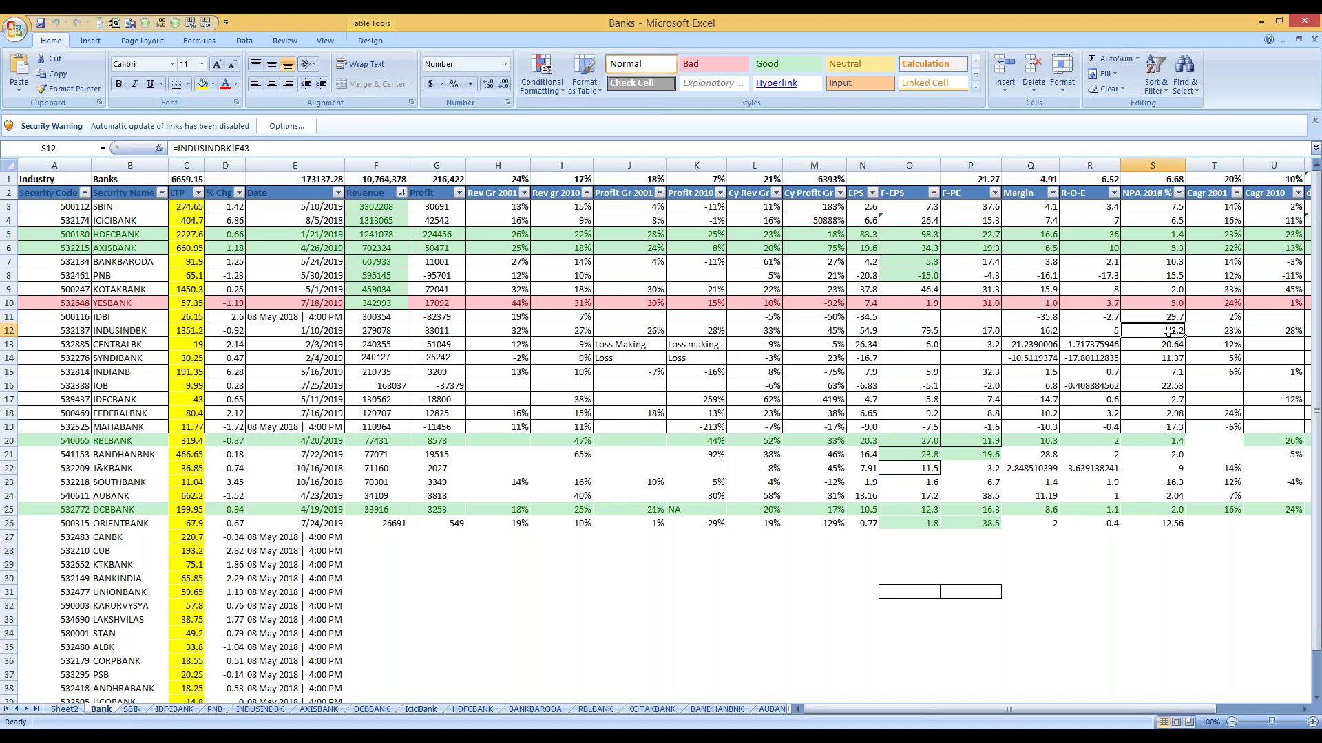
# Compare the NPA 2018 % values from INDUSINDBK down to RBLBANK, and return to INDUSINDBK's NPA cell S12.
pyautogui.press('Down')
pyautogui.press('Down')
pyautogui.press('Down')
pyautogui.press('Down')
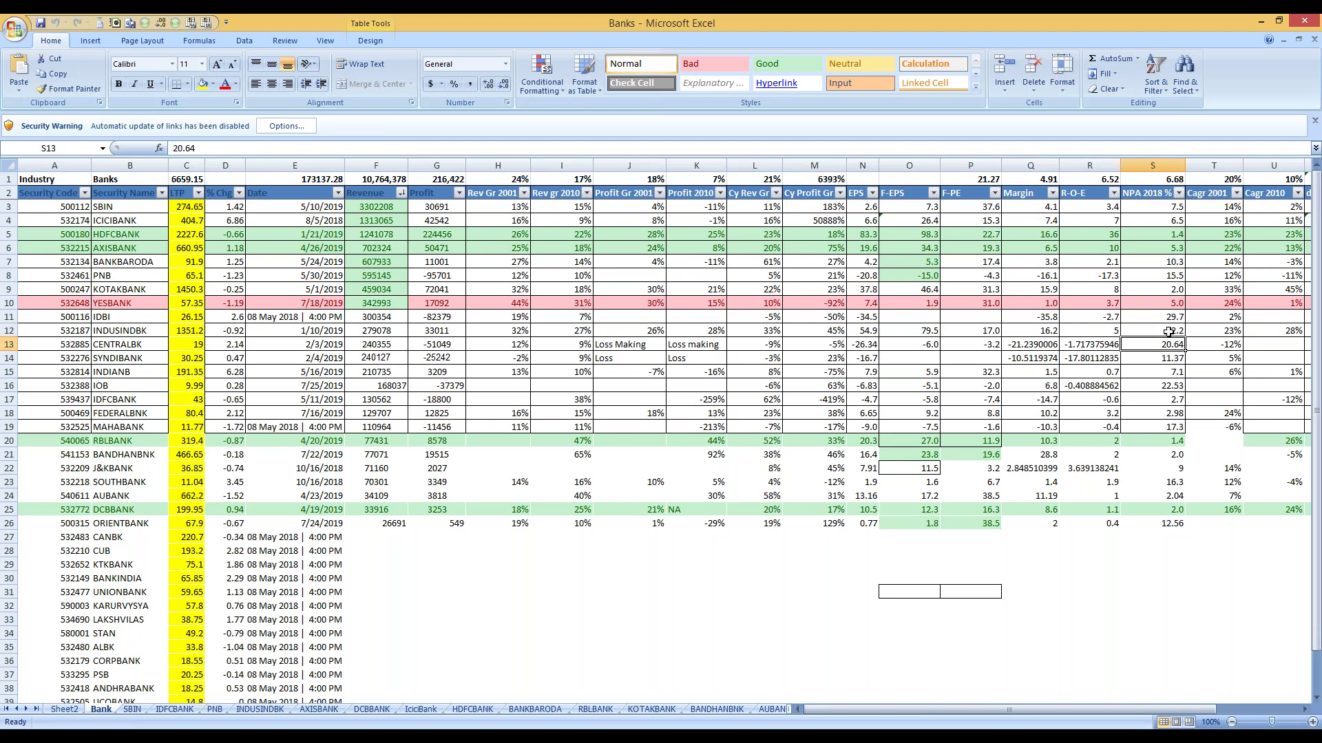
pyautogui.press('Down')
pyautogui.press('Down')
pyautogui.press('Down')
pyautogui.press('Down')
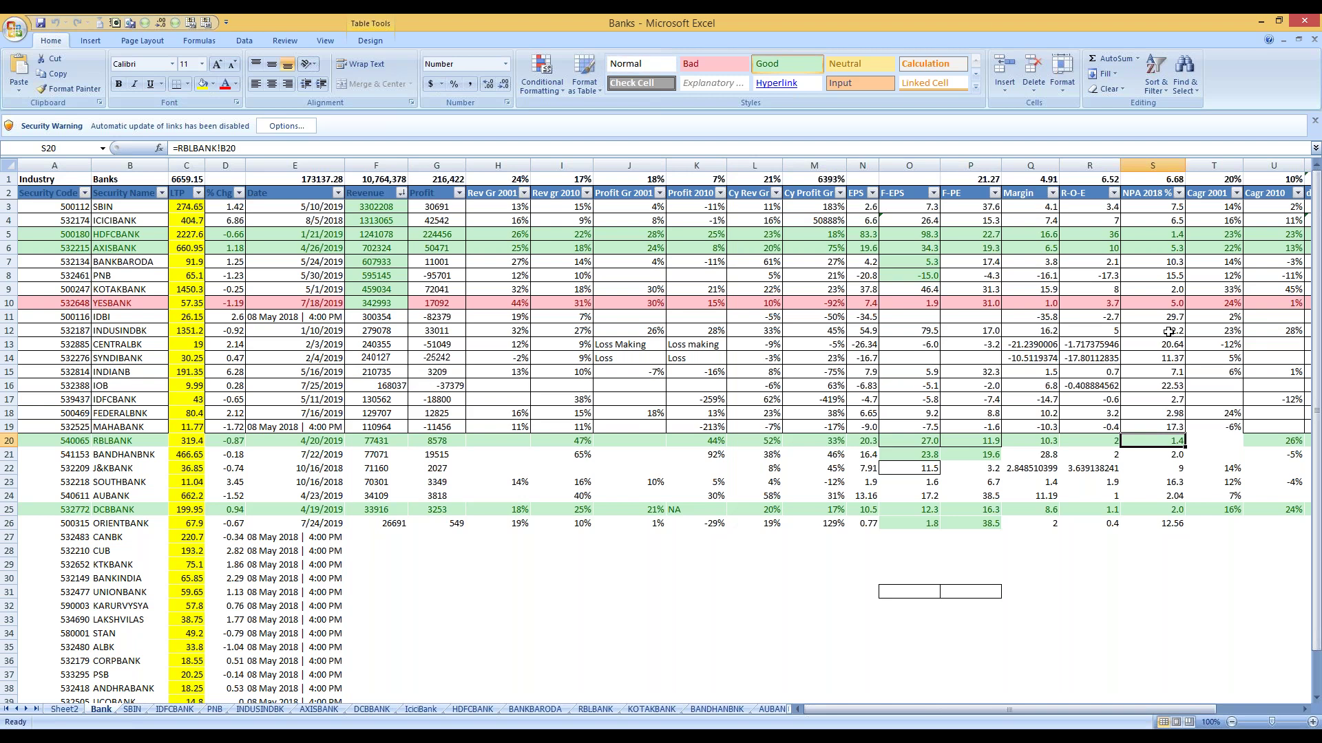
pyautogui.press('Up')
pyautogui.press('Up')
pyautogui.press('Up')
pyautogui.press('Up')
pyautogui.press('Up')
pyautogui.press('Up')
pyautogui.press('Up')
pyautogui.press('Up')
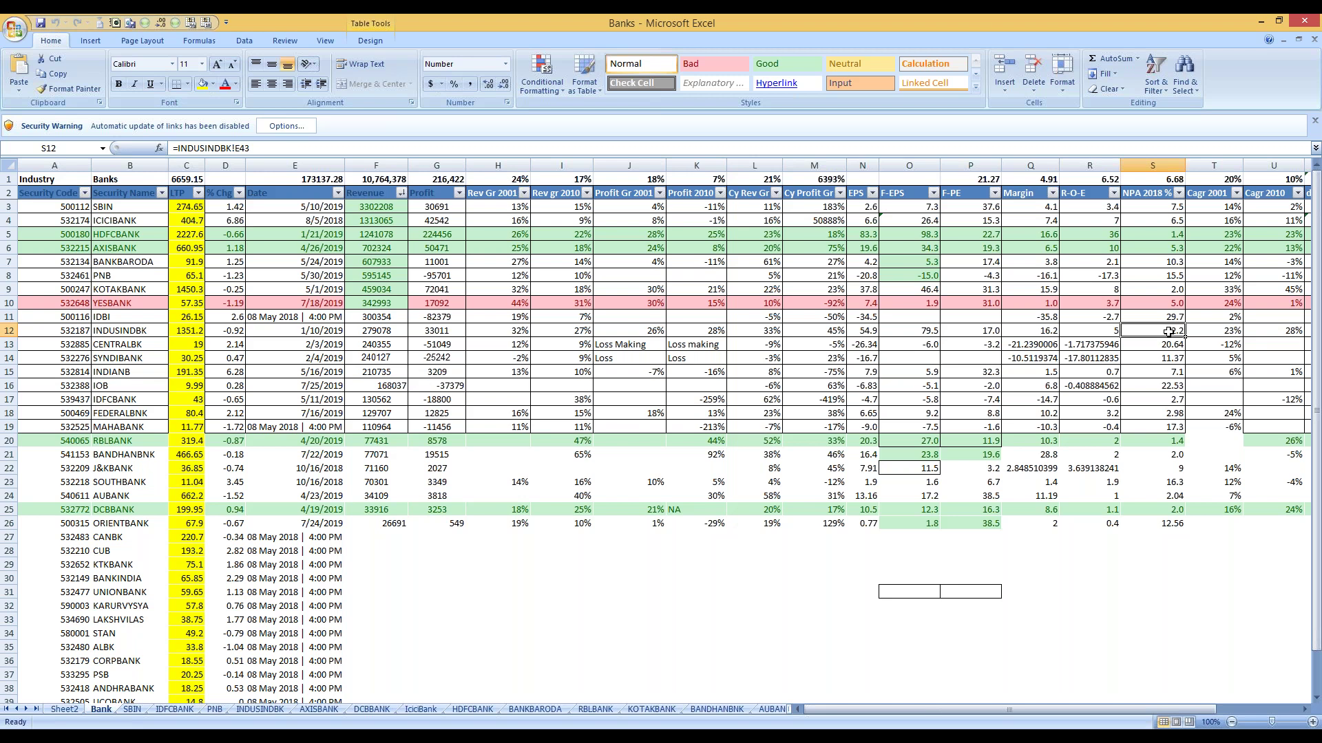
# Review INDUSINDBK's figures from the NPA column back to its security name in B12.
pyautogui.press('Left')
pyautogui.press('Left')
pyautogui.press('Left')
pyautogui.press('Left')
pyautogui.press('Left')
pyautogui.press('Left')
pyautogui.press('Left')
pyautogui.press('Left')
pyautogui.press('Left')
pyautogui.press('Left')
pyautogui.press('Left')
pyautogui.press('Left')
pyautogui.press('Left')
pyautogui.press('Left')
pyautogui.press('Left')
pyautogui.press('Left')
pyautogui.press('Left')
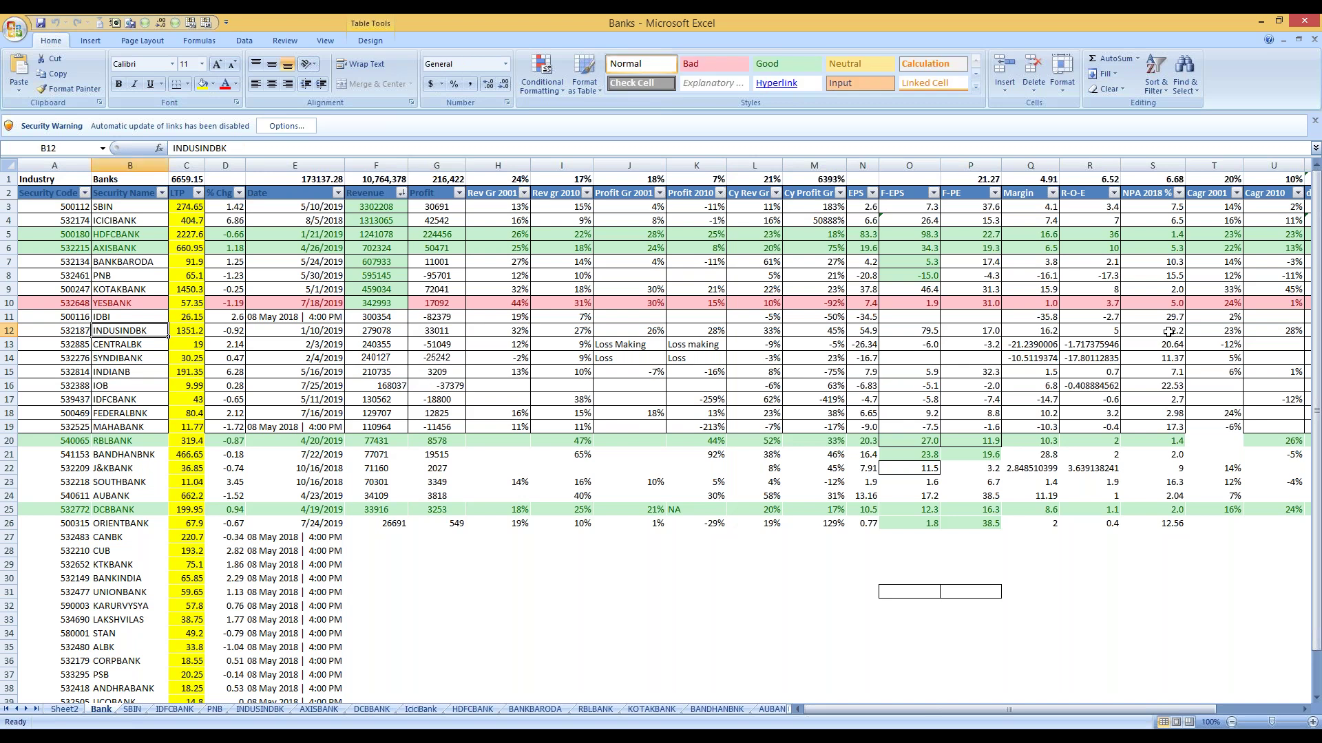
# Select INDUSINDBK's Cagr 2001 and Cagr 2010 values in T12:U12 to examine its price growth.
pyautogui.press('Right')
pyautogui.press('Right')
pyautogui.press('Right')
pyautogui.press('Right')
pyautogui.press('Right')
pyautogui.press('Right')
pyautogui.press('Right')
pyautogui.press('Right')
pyautogui.press('Right')
pyautogui.press('Right')
pyautogui.press('Right')
pyautogui.press('Right')
pyautogui.press('Right')
pyautogui.press('Right')
pyautogui.press('Right')
pyautogui.press('Right')
pyautogui.press('Right')
pyautogui.press('Right')
pyautogui.hotkey('shift', 'Right')
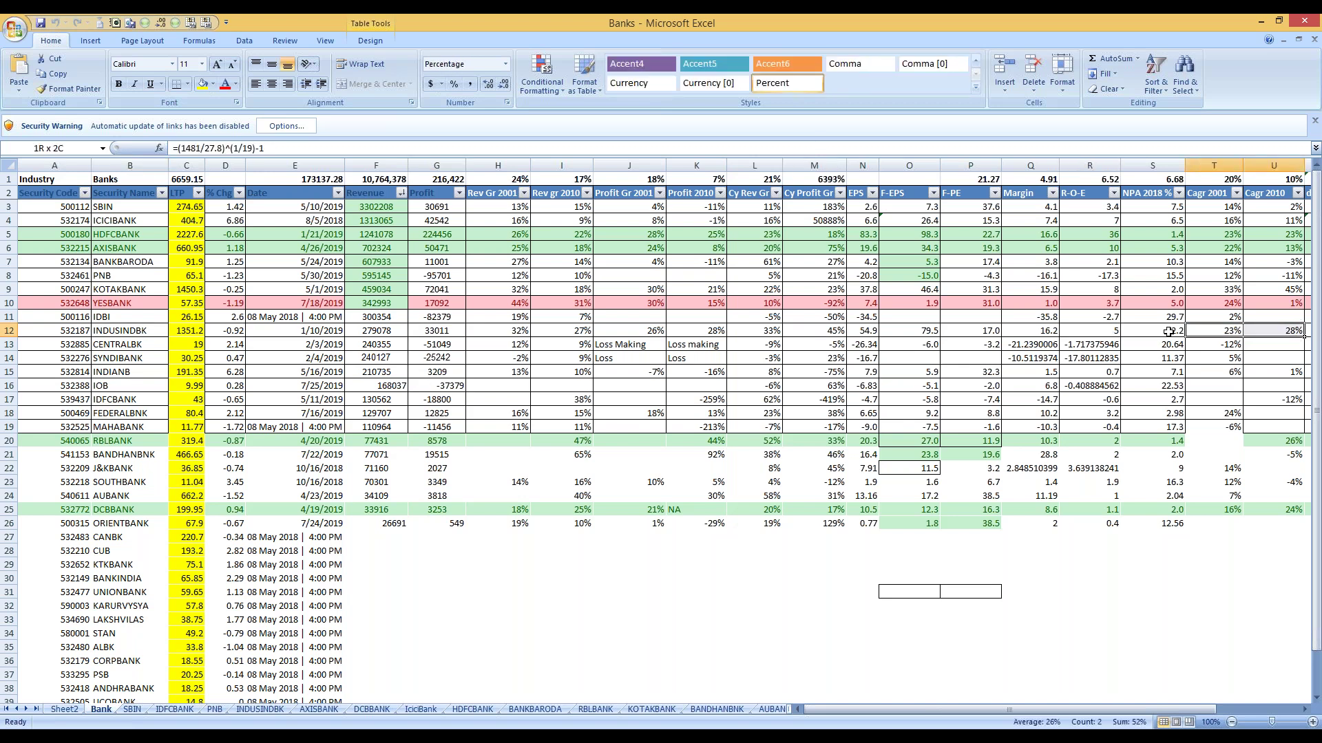
# Check INDUSINDBK's dividend/investment, DIV % and F-R-O-I cells in V12:X12.
pyautogui.hscroll(2, 1168, 332)
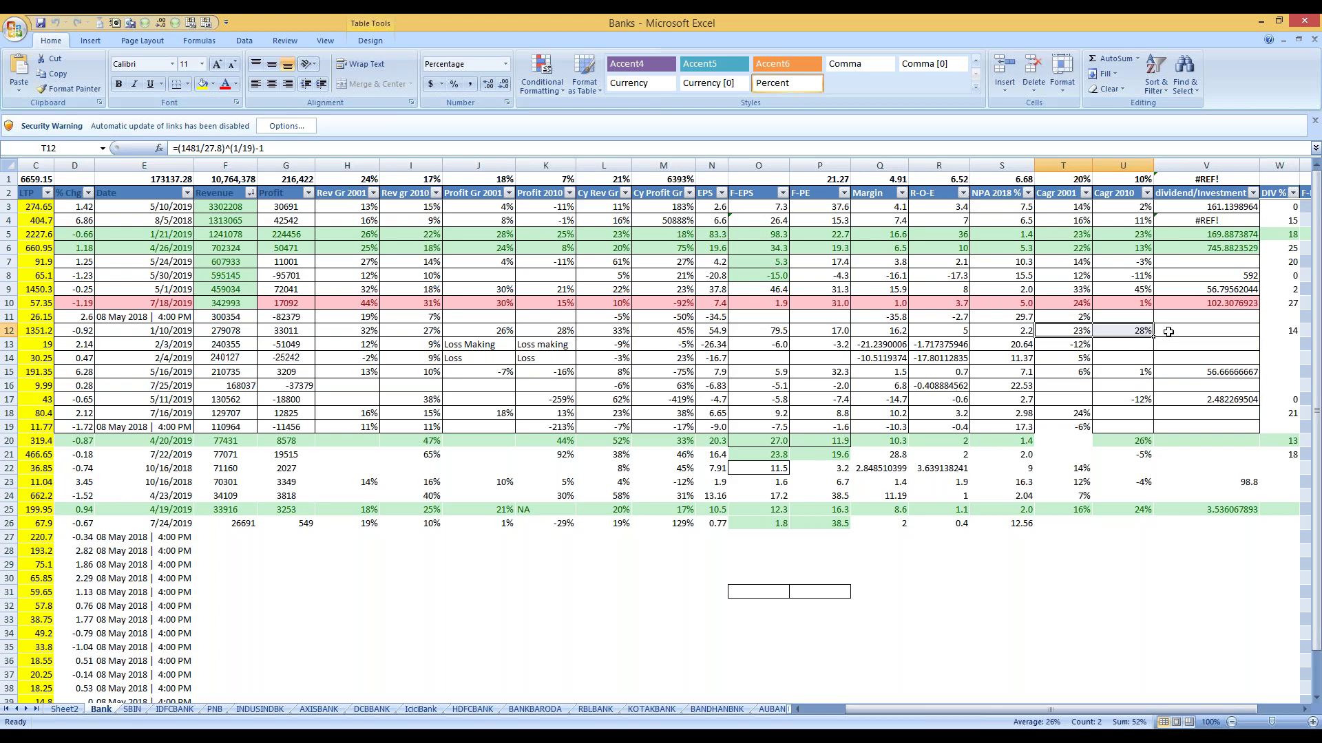
pyautogui.click(1168, 331)
pyautogui.press('Right')
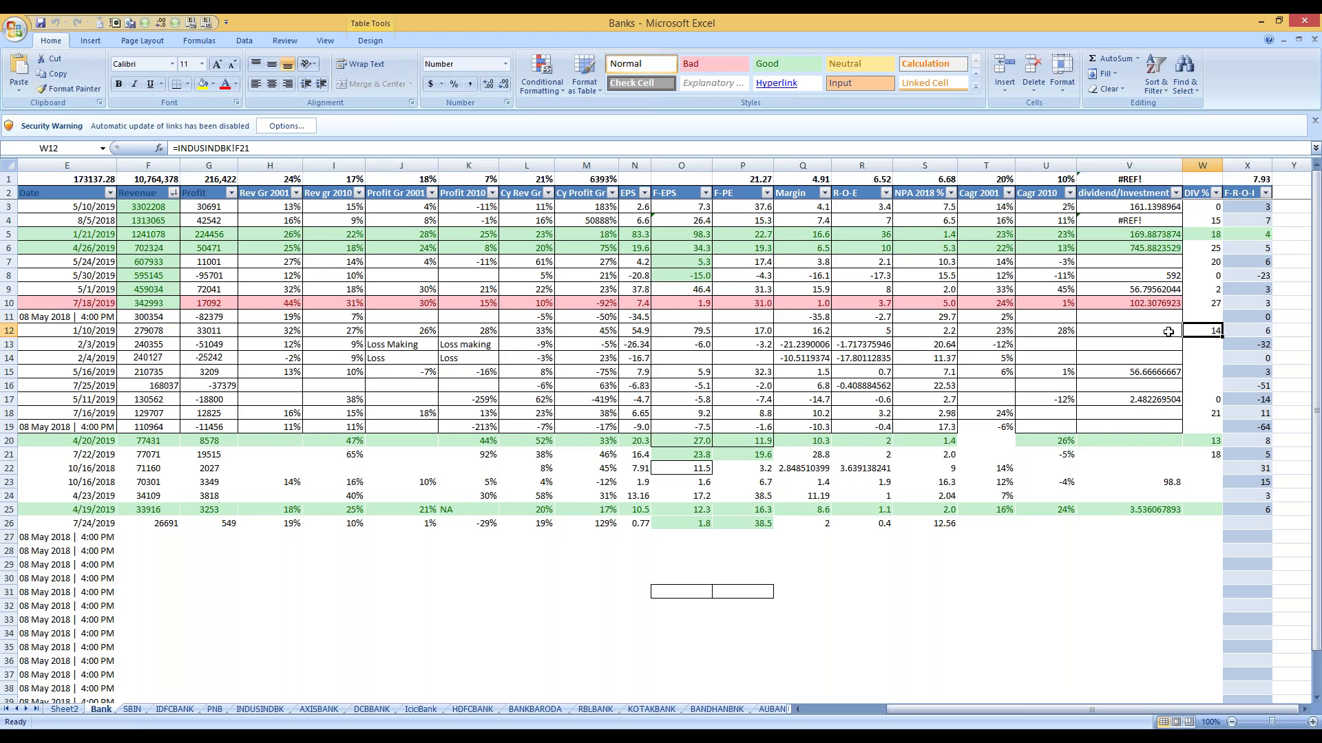
pyautogui.press('Right')
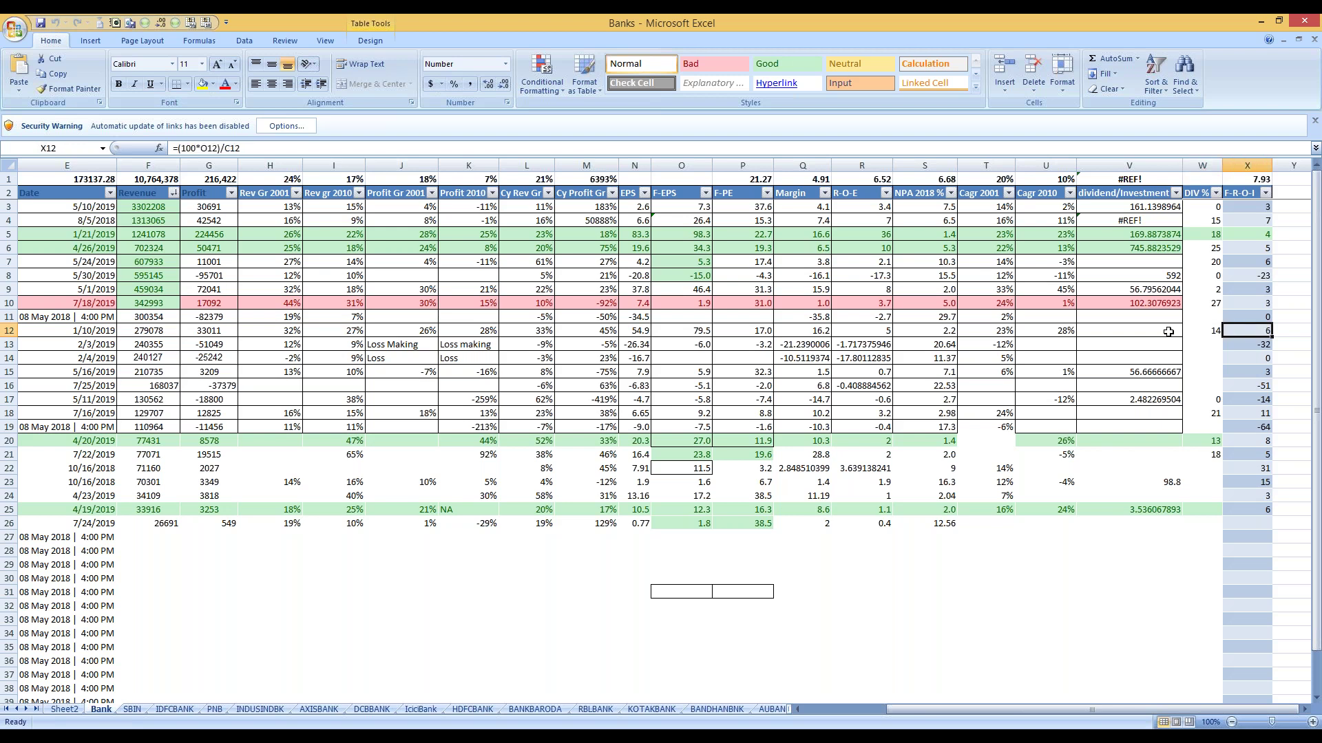
pyautogui.press('Left')
pyautogui.press('Right')
# Go back along INDUSINDBK's row to its last traded price in C12.
pyautogui.press('Left')
pyautogui.press('Left')
pyautogui.press('Left')
pyautogui.press('Left')
pyautogui.press('Left')
pyautogui.press('Left')
pyautogui.press('Left')
pyautogui.press('Left')
pyautogui.press('Left')
pyautogui.press('Left')
pyautogui.press('Left')
pyautogui.press('Left')
pyautogui.press('Left')
pyautogui.press('Left')
pyautogui.press('Left')
pyautogui.press('Left')
pyautogui.press('Left')
pyautogui.press('Left')
pyautogui.press('Left')
pyautogui.press('Left')
pyautogui.press('Left')
pyautogui.press('Right')
pyautogui.press('Right')
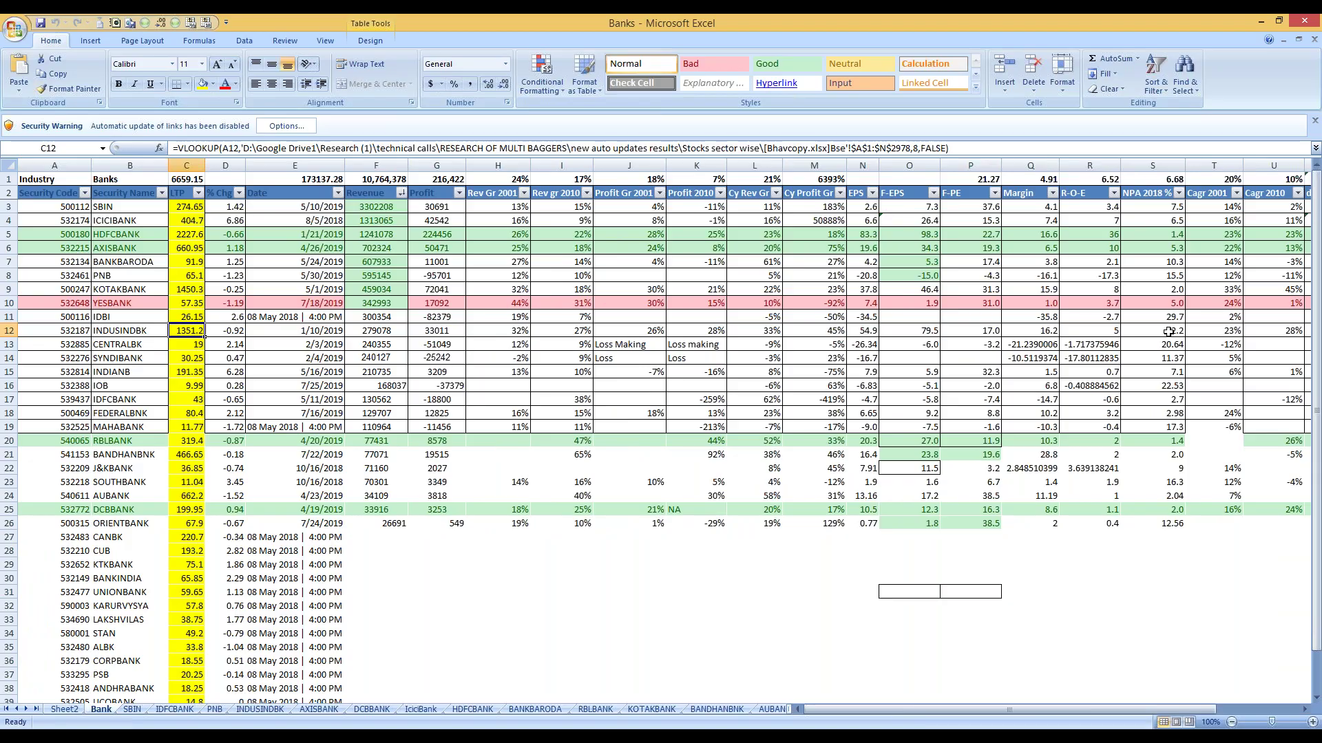
# Switch to the Investing.com live chart in the browser and load the NSE stock chart of IndusInd Bank Ltd.
pyautogui.hotkey('alt', 'Tab')
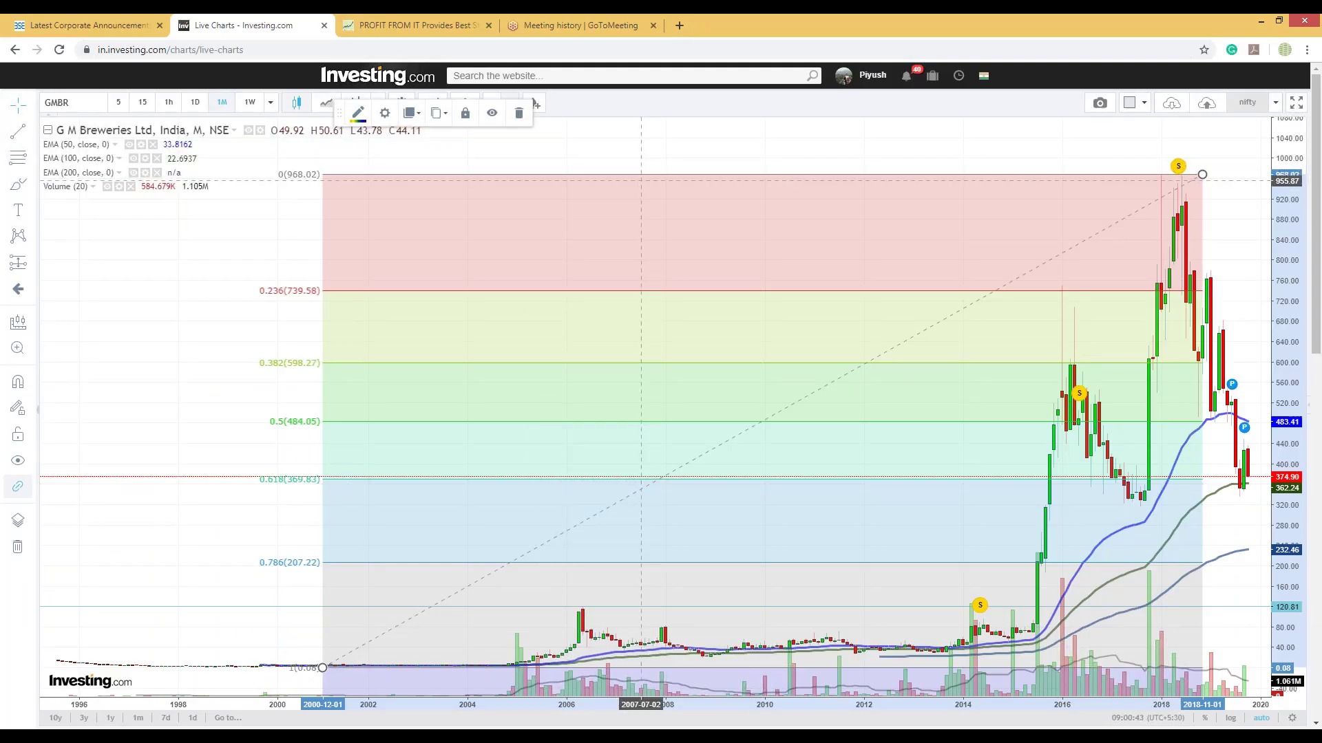
pyautogui.write('INDUSIN')
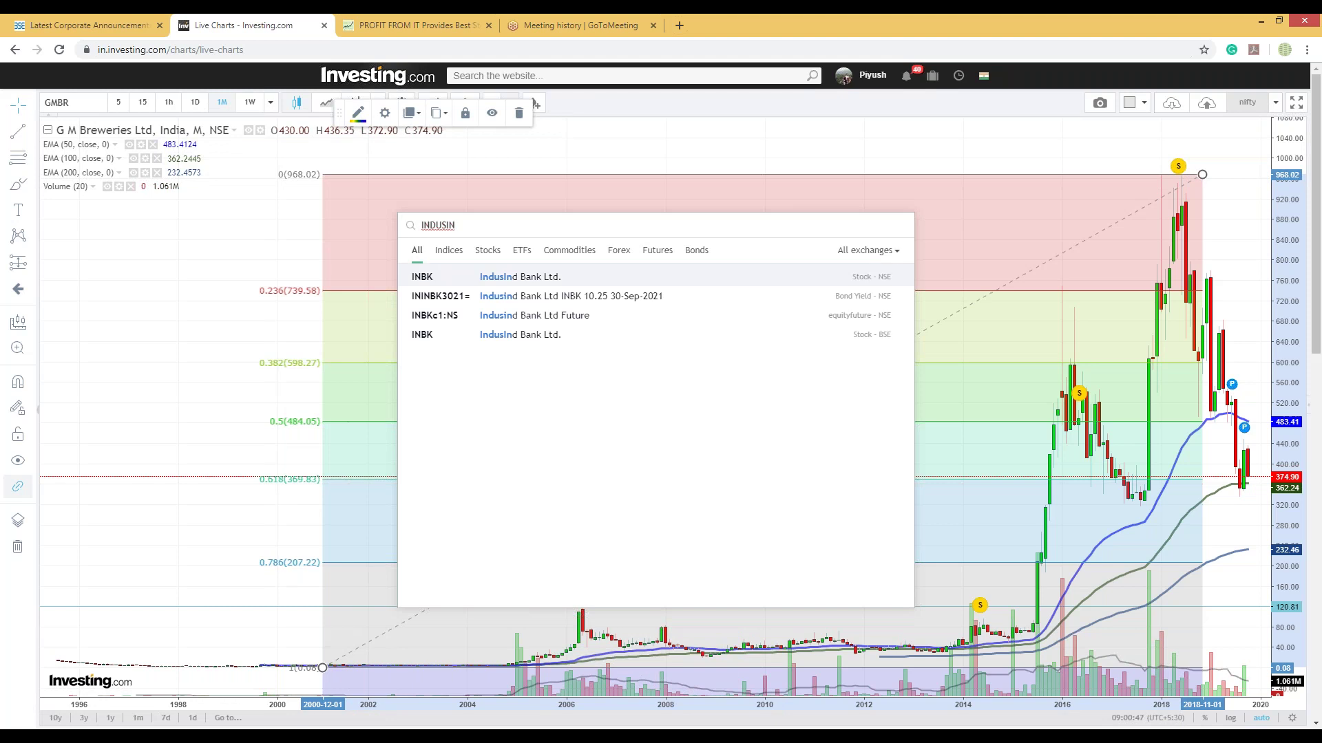
pyautogui.press('Return')
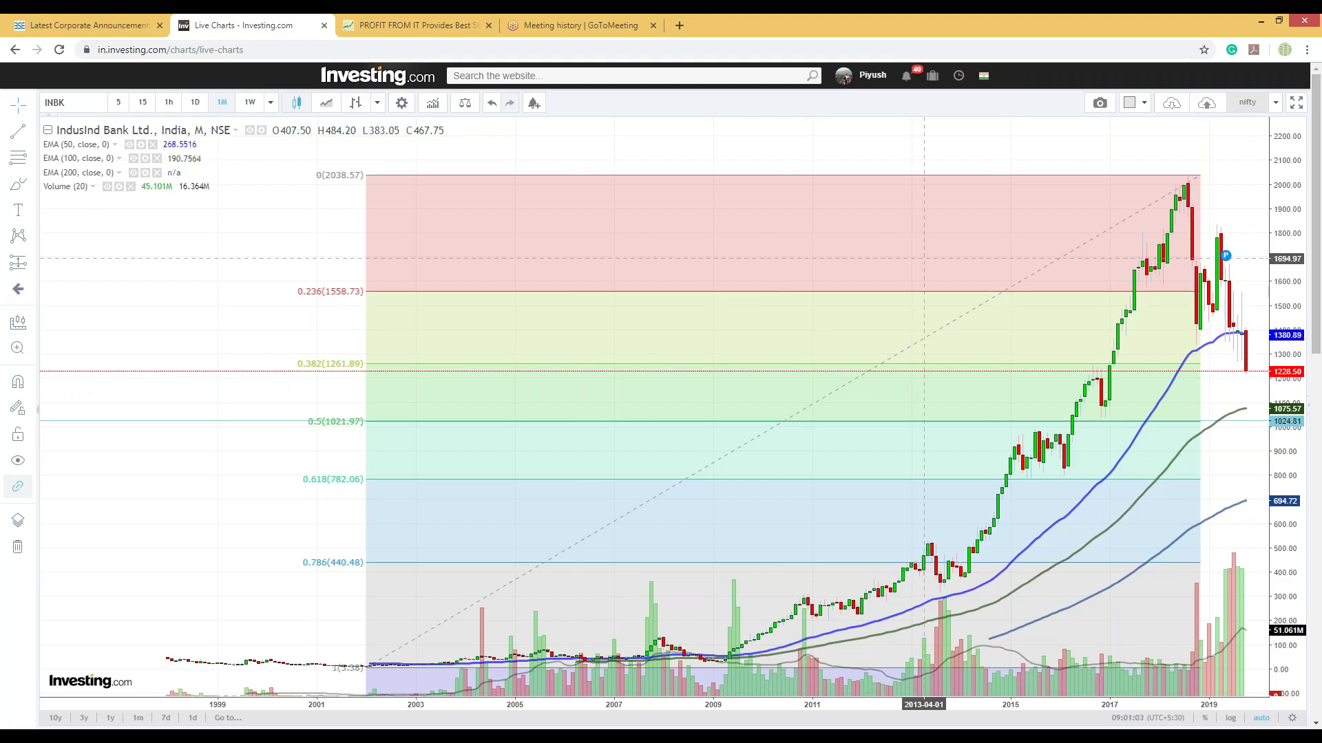
# Examine IndusInd Bank's recent price against its Fibonacci and EMA levels, and return to the Profit From It write-up.
pyautogui.hscroll(2, 189, 388)
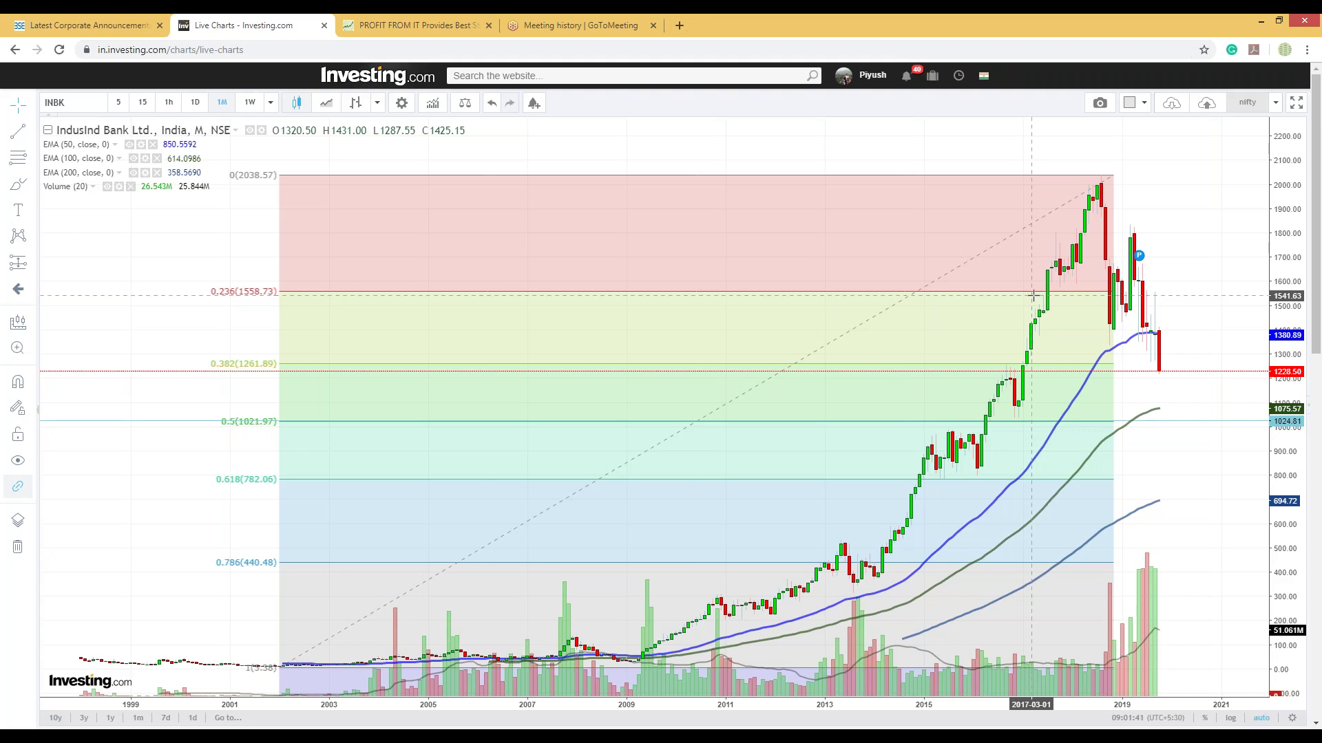
pyautogui.hotkey('ctrl', 'Tab')
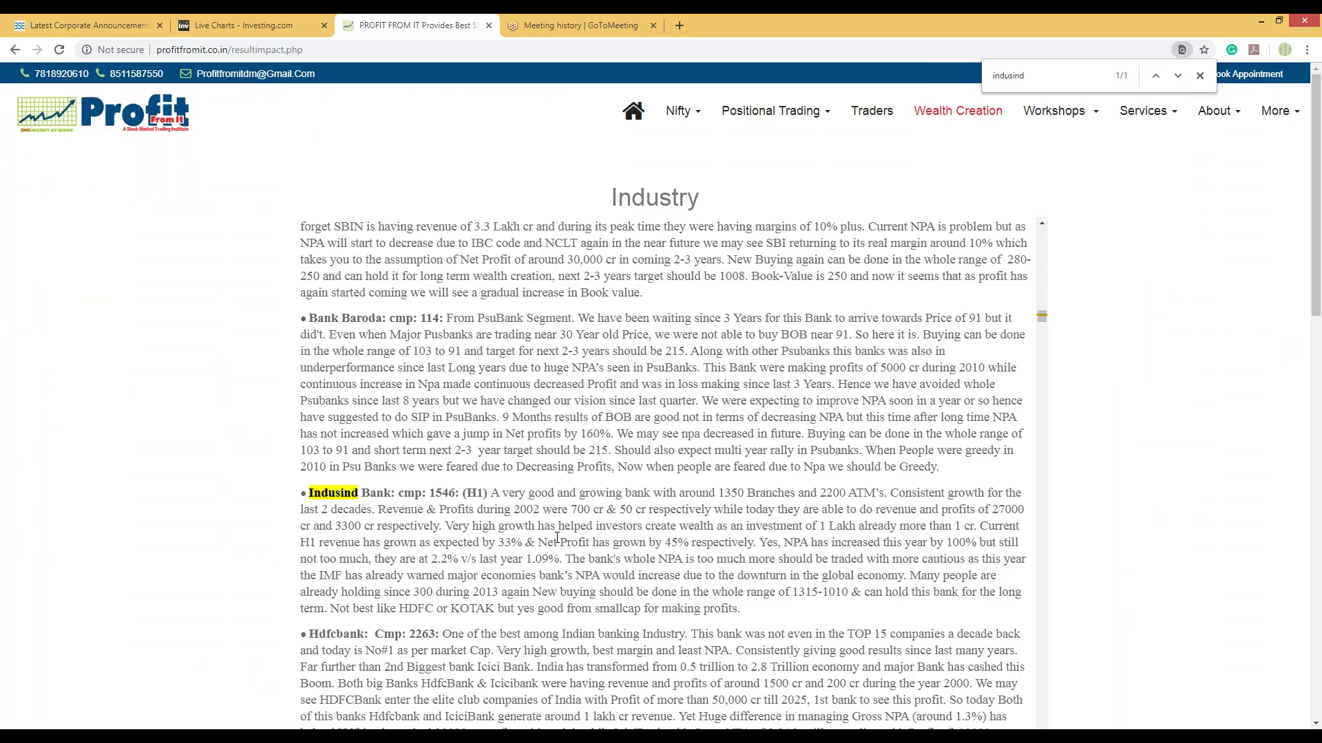